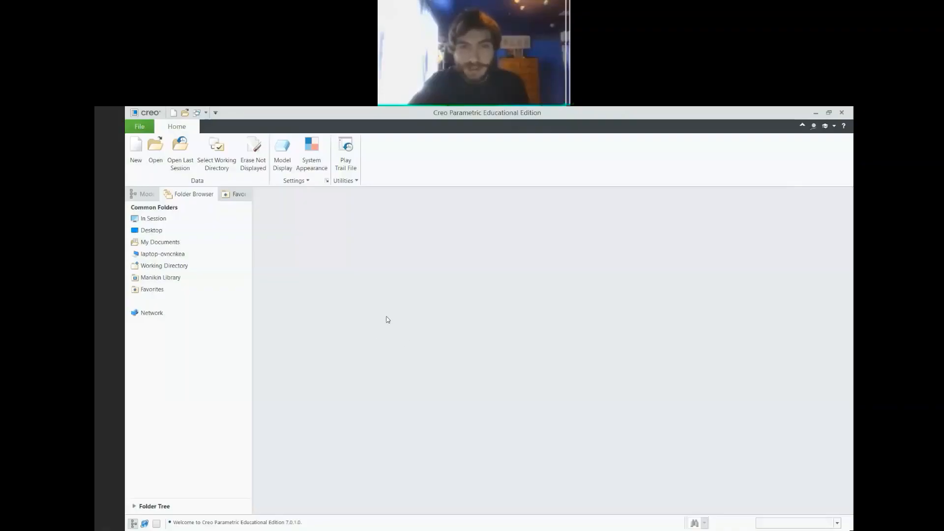
Create a folder named CrashCourseBlade in the Public Documents folder and set it as the working directory
left_click(224, 147)
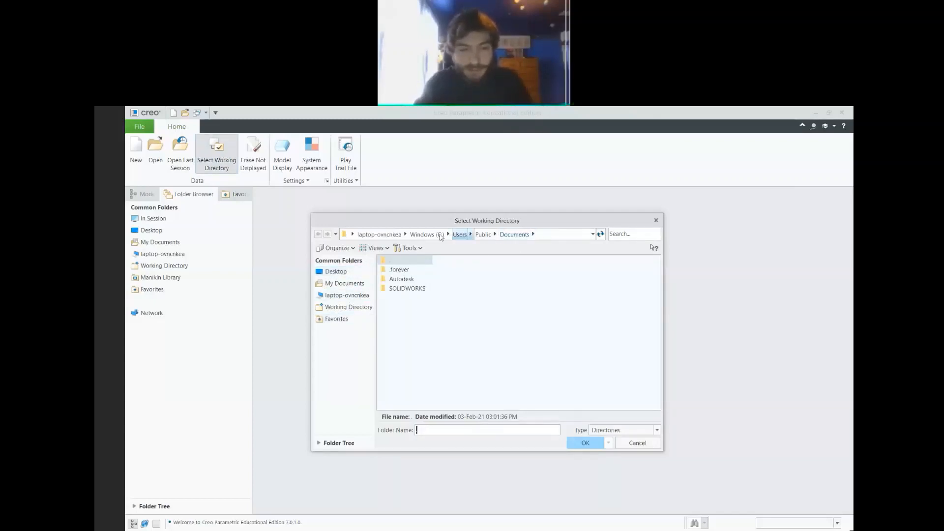
right_click(405, 308)
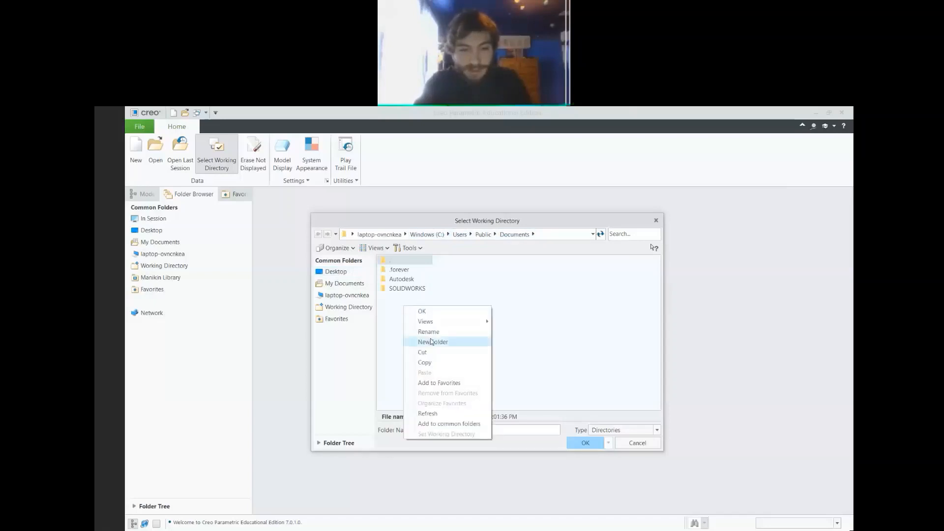
left_click(429, 341)
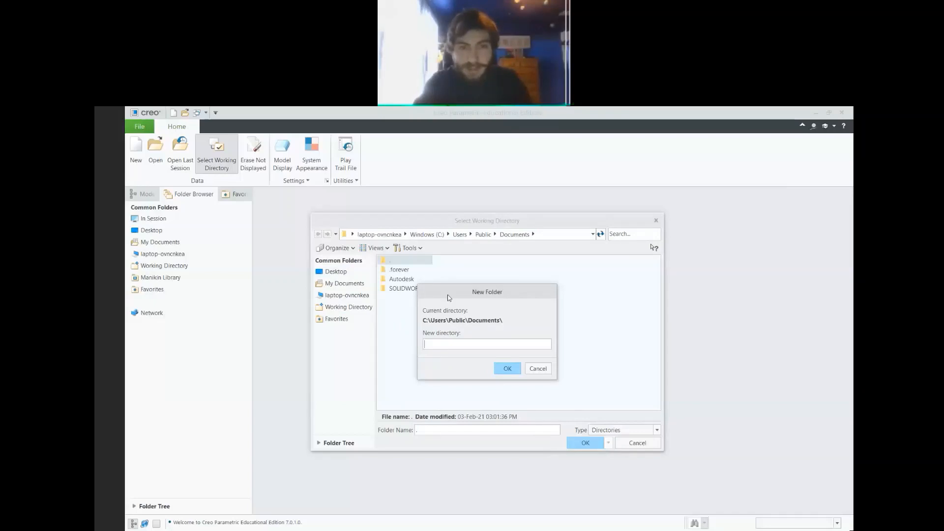
type("CrashC")
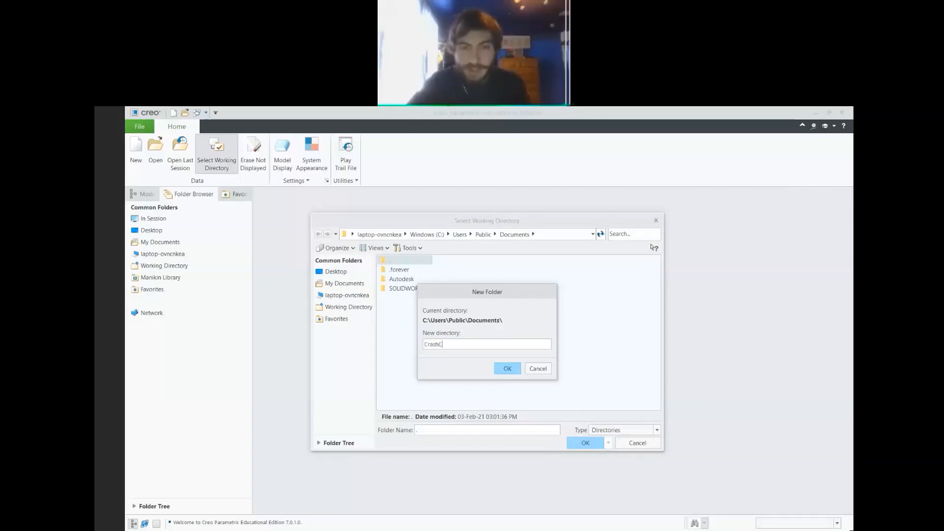
type("ourseBlade")
key("Return")
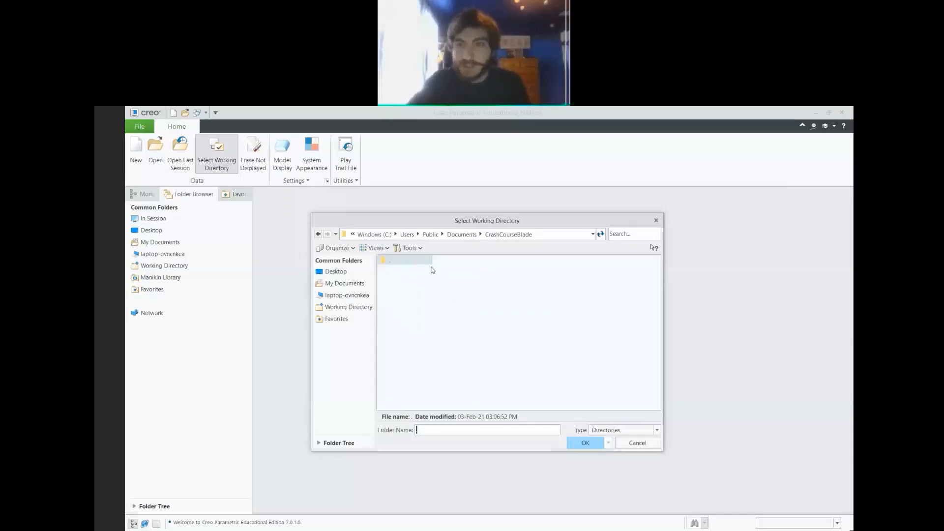
left_click(583, 444)
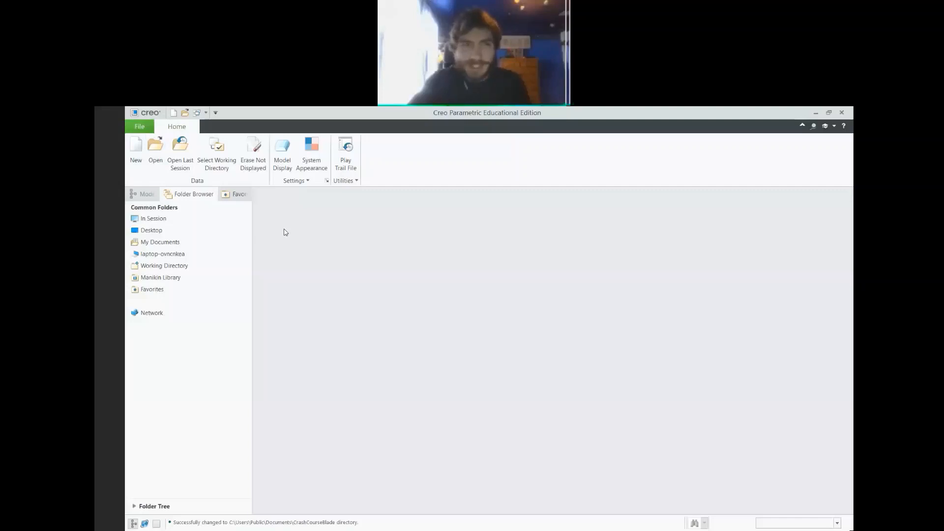
Start a new solid part named blade with the default template turned off
left_click(136, 159)
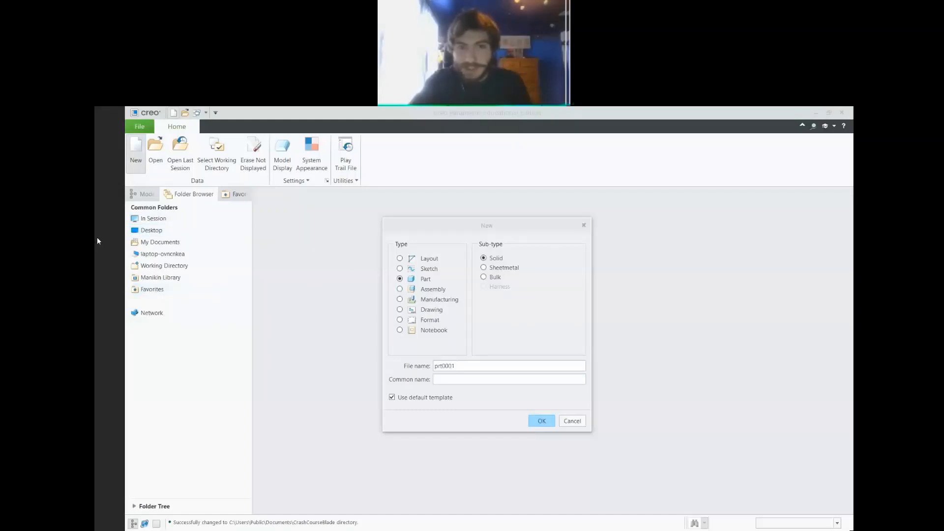
left_click(405, 282)
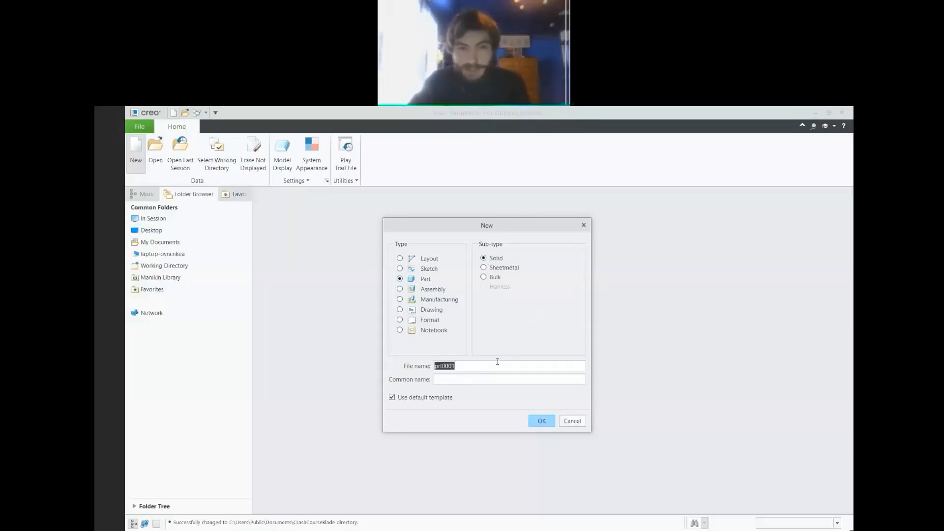
type("blade")
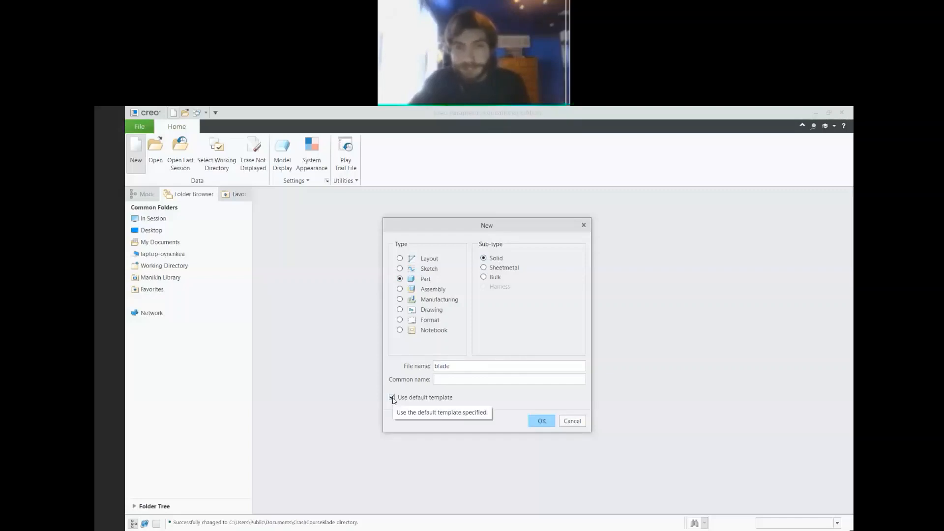
left_click(391, 397)
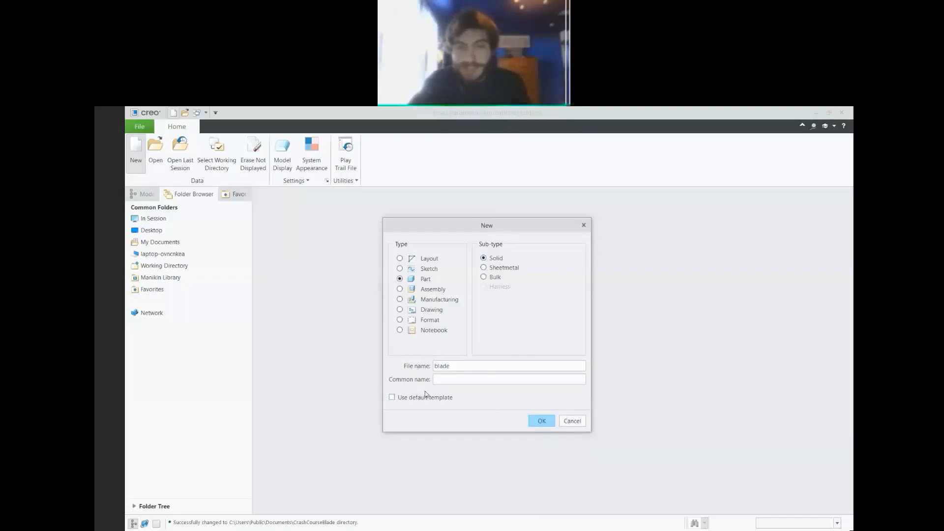
left_click(543, 422)
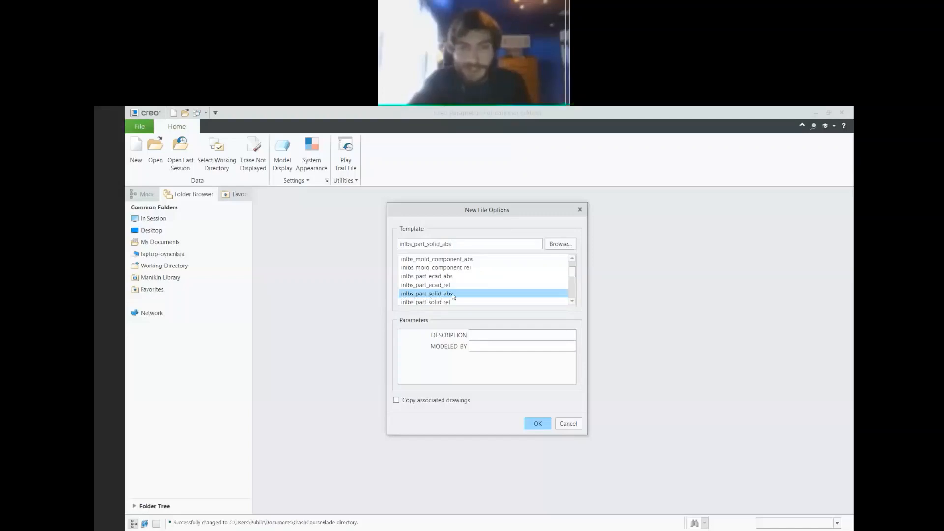
Look through the available part templates and create the part from inlbs_part_solid_abs
left_click(572, 302)
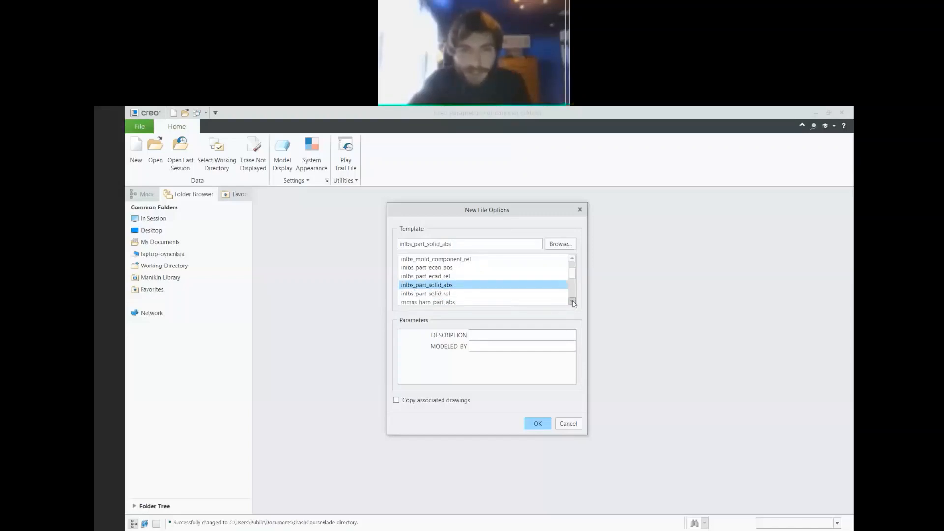
left_click(572, 302)
left_click(572, 302)
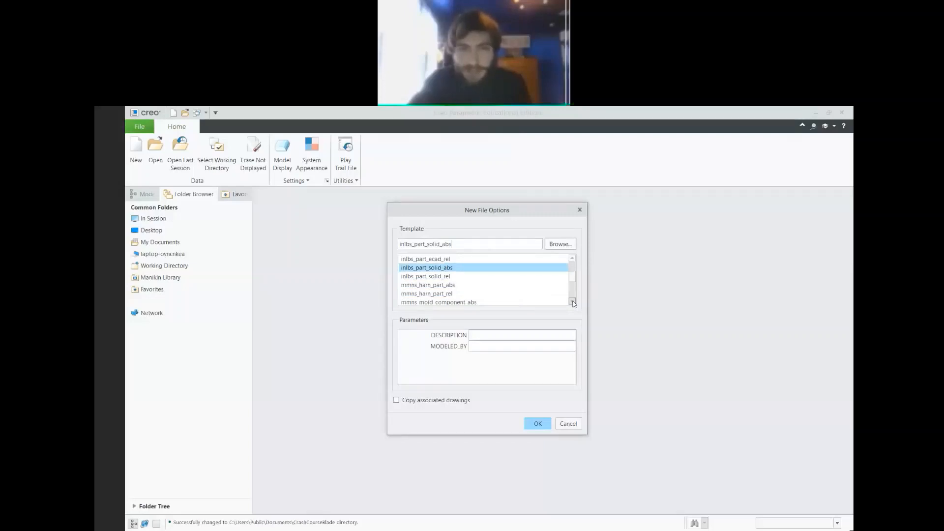
left_click(573, 302)
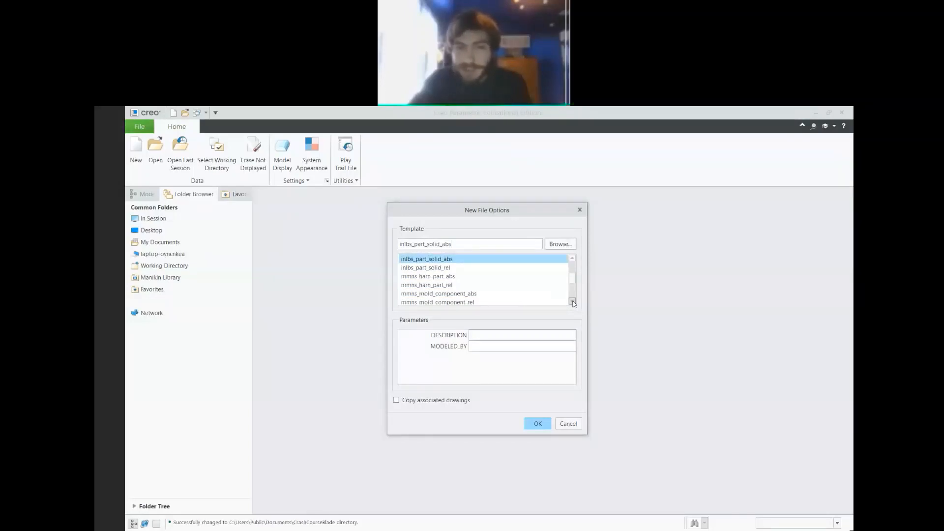
left_click(573, 302)
left_click(573, 302)
left_click(572, 302)
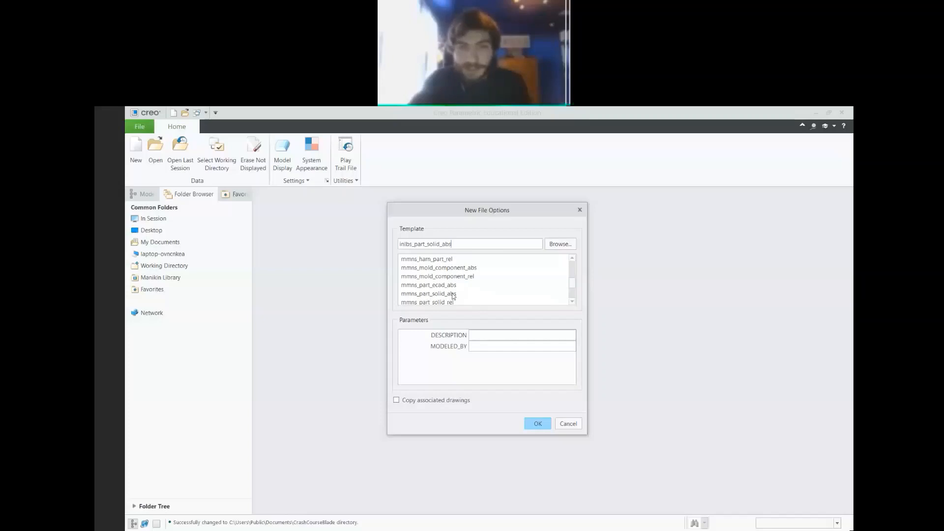
scroll(460, 294, "up", 2)
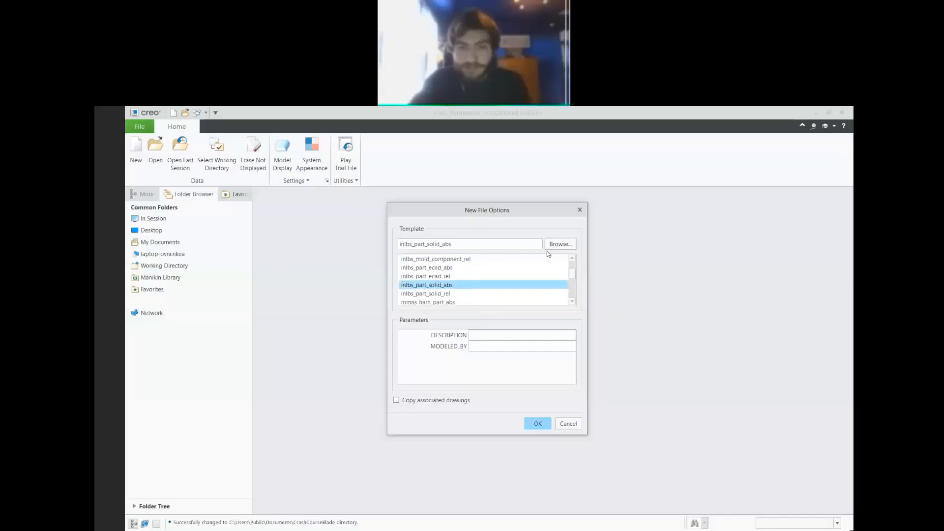
left_click(533, 424)
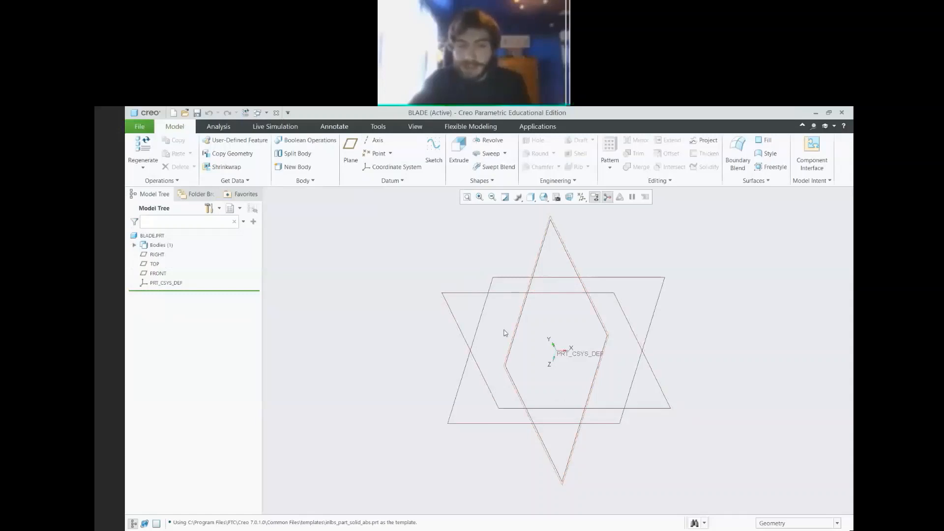
Highlight the RIGHT, TOP and FRONT datum planes in turn to see how each is oriented
left_click(157, 255)
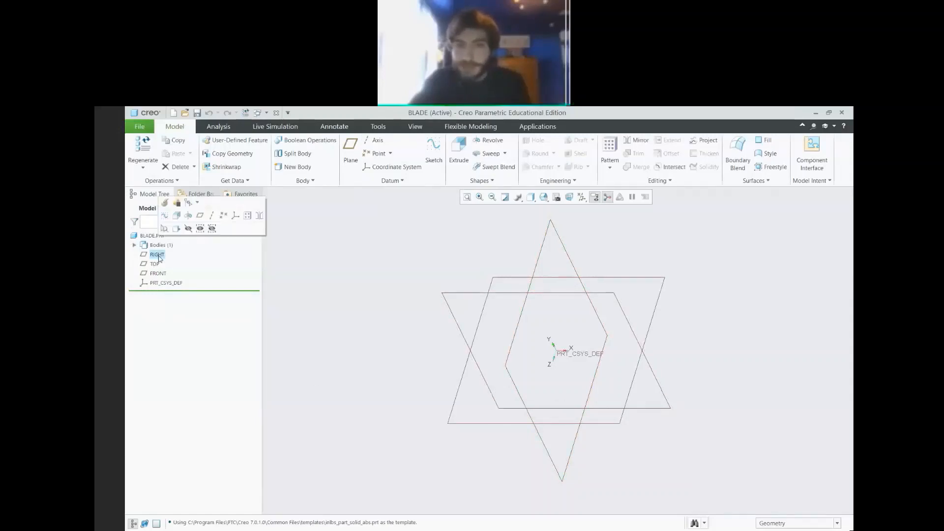
left_click(155, 264)
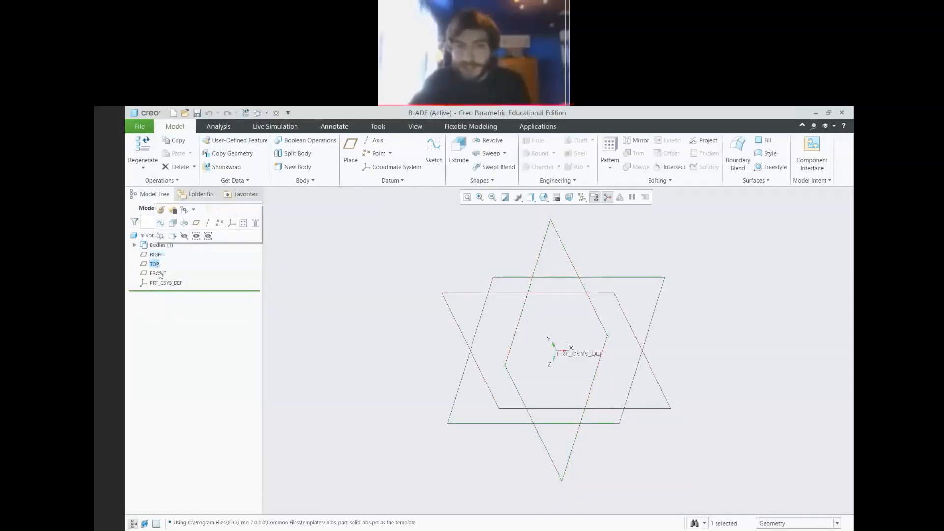
left_click(158, 274)
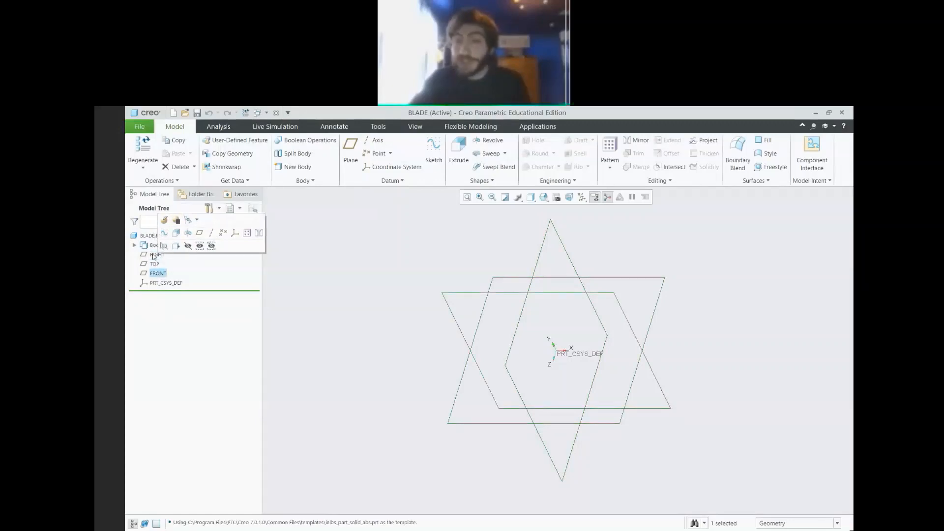
left_click(155, 255)
left_click(154, 264)
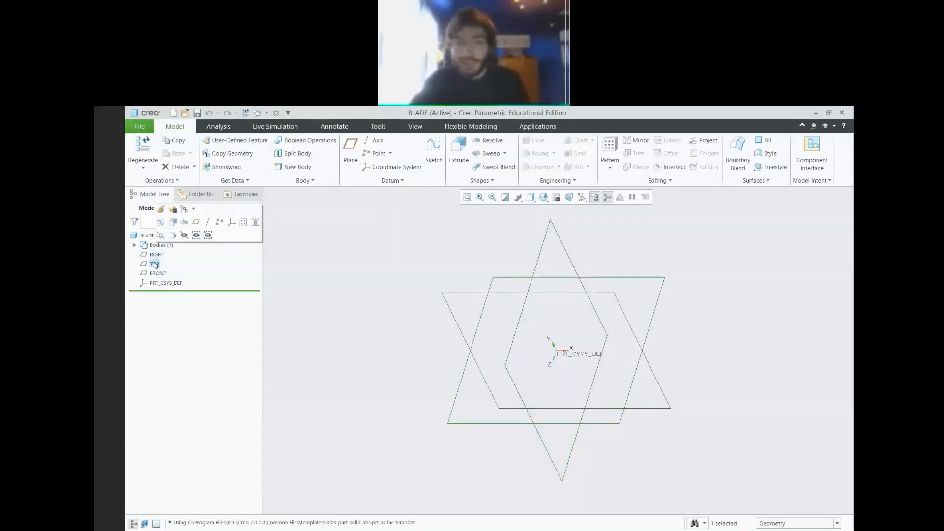
left_click(158, 274)
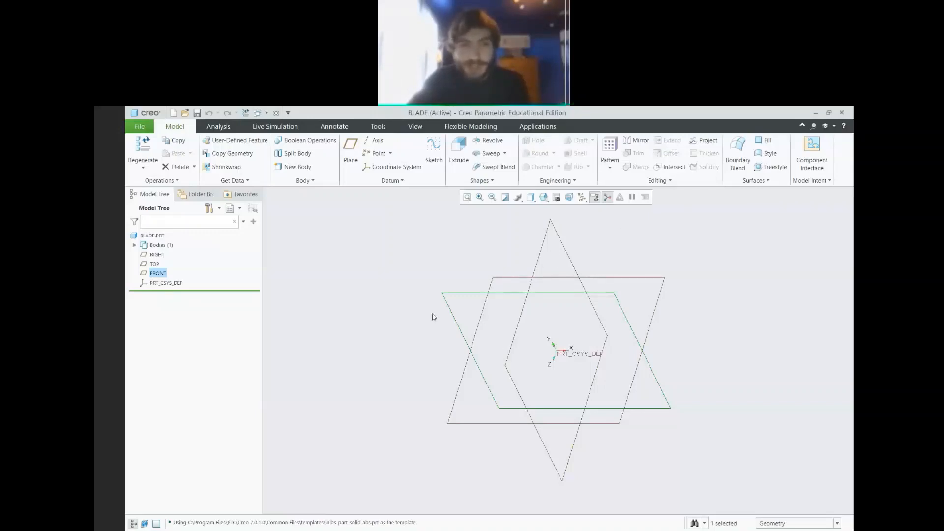
left_click(413, 311)
Start a sketch on the FRONT datum plane and orient the sketching plane parallel to the screen
left_click(158, 273)
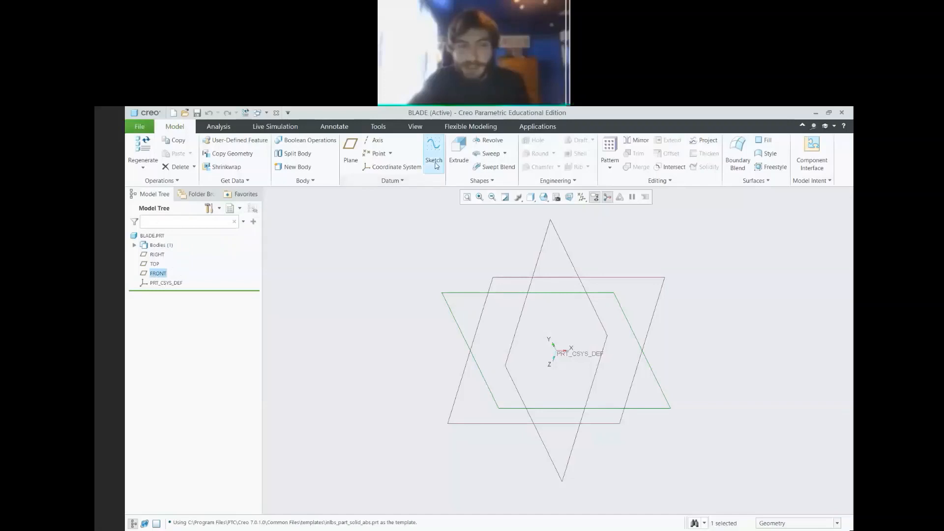
left_click(160, 273)
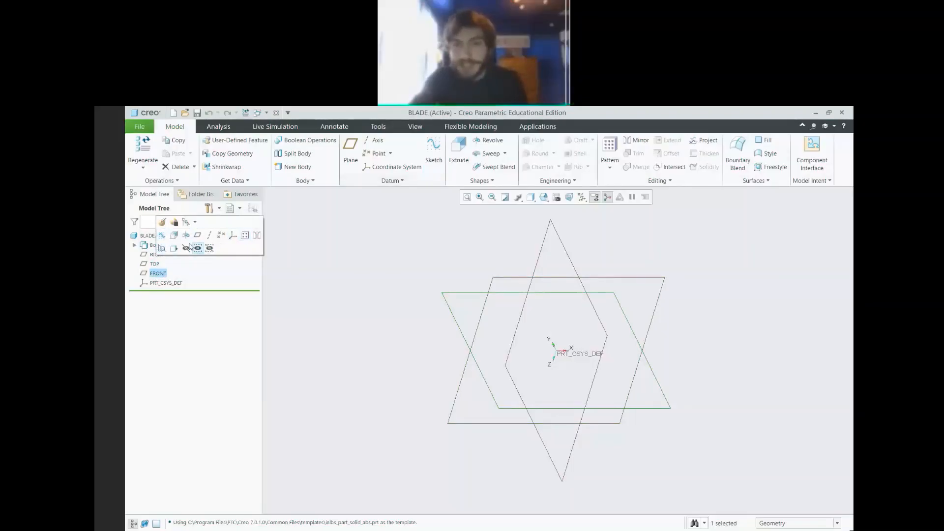
left_click(161, 237)
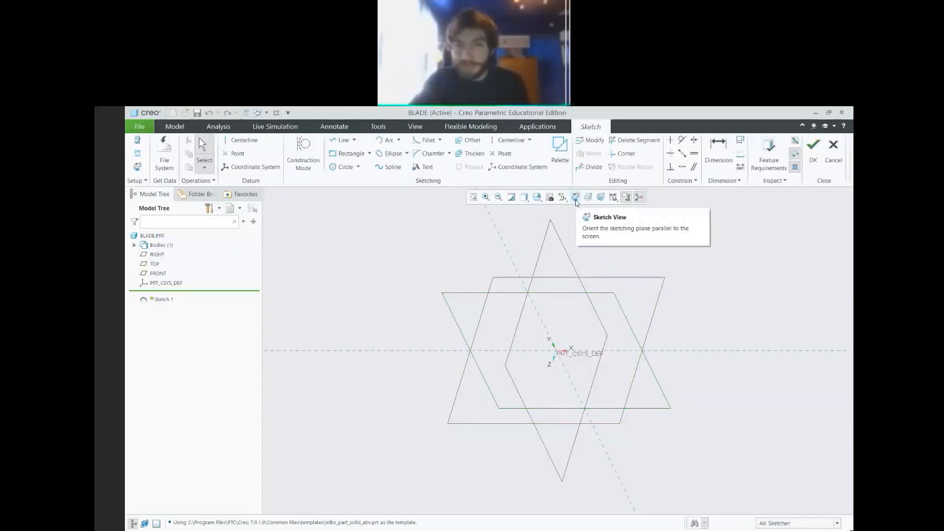
left_click(576, 201)
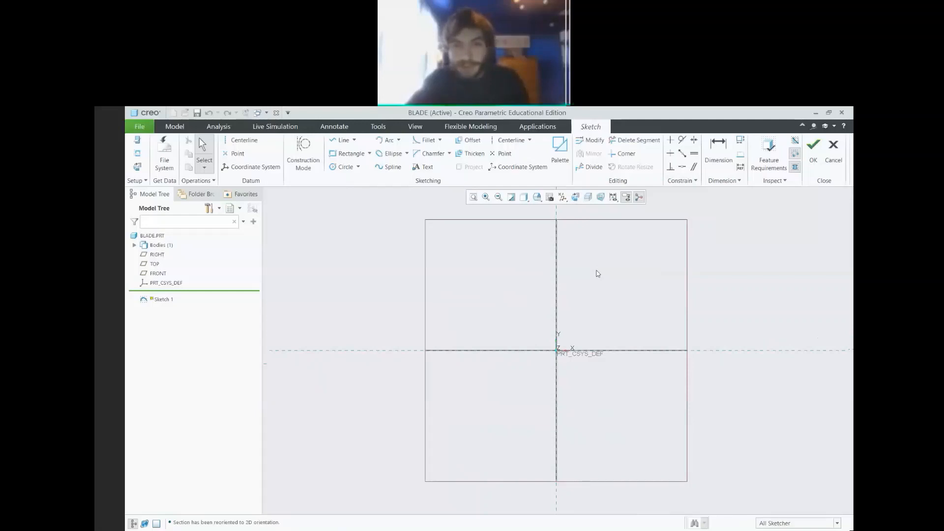
mouse_move(591, 274)
middle_mouse_down()
mouse_move(609, 281)
mouse_move(466, 276)
mouse_move(521, 261)
mouse_move(487, 290)
mouse_move(506, 269)
middle_mouse_up()
left_click(575, 200)
mouse_move(505, 269)
middle_mouse_down("shift")
mouse_move(517, 290)
mouse_move(519, 271)
mouse_move(485, 268)
mouse_move(500, 266)
middle_mouse_up("shift")
middle_click_drag(504, 293, 437, 298, "shift")
middle_click_drag(524, 305, 578, 311, "shift")
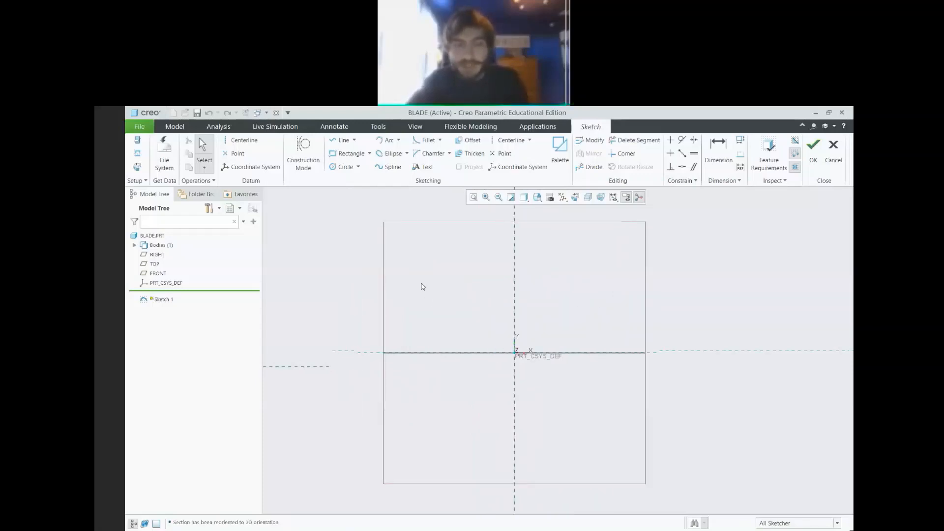
Sketch a closed upright rectangle about 64.5 tall with lines, starting at the origin and resting on the horizontal axis
left_click(343, 140)
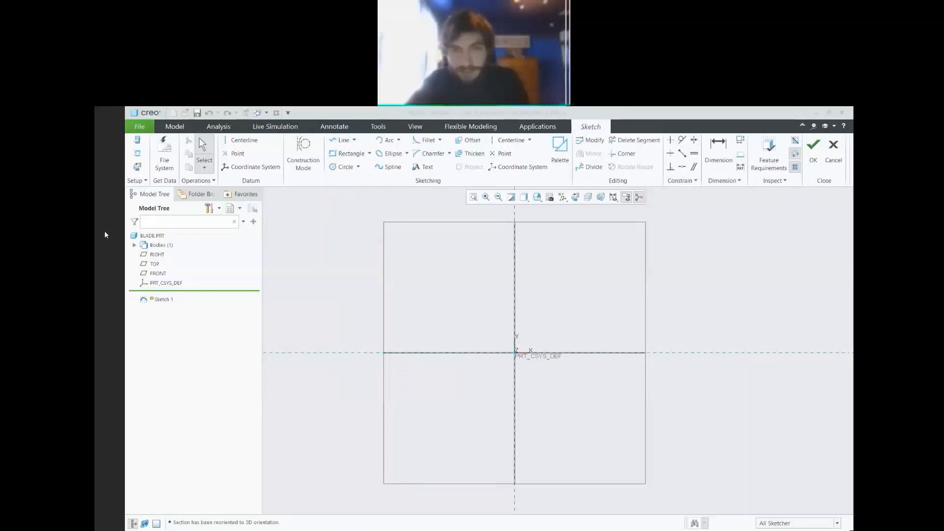
left_click(343, 141)
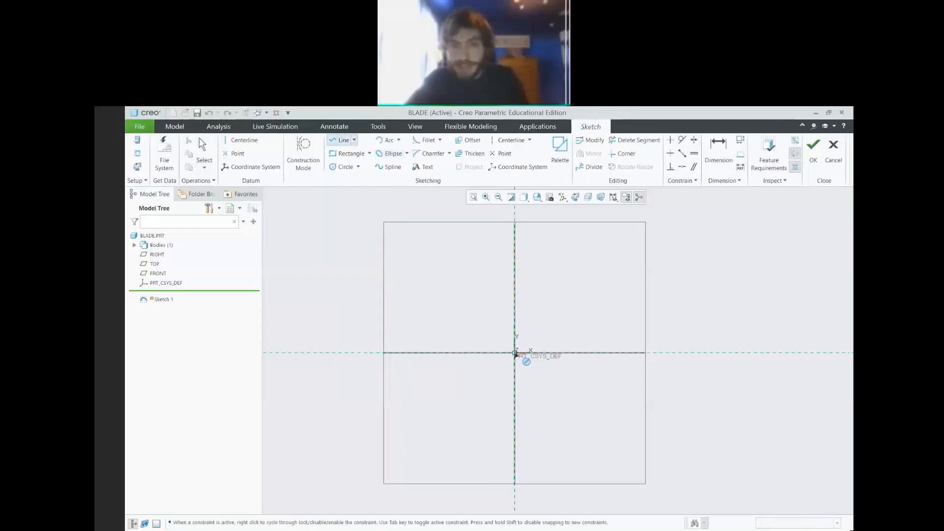
left_click(515, 321)
left_click(524, 320)
left_click(524, 352)
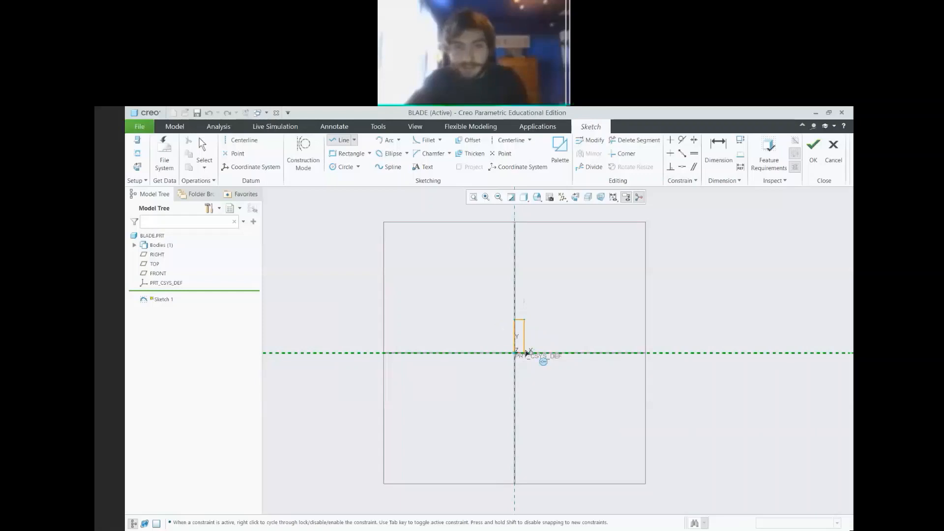
left_click(515, 352)
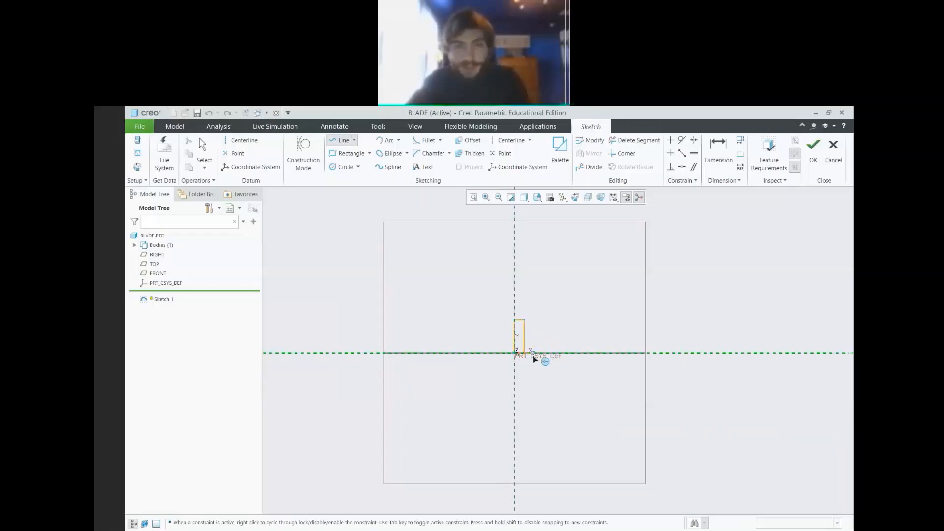
middle_click(543, 349)
scroll(541, 344, "up", 5)
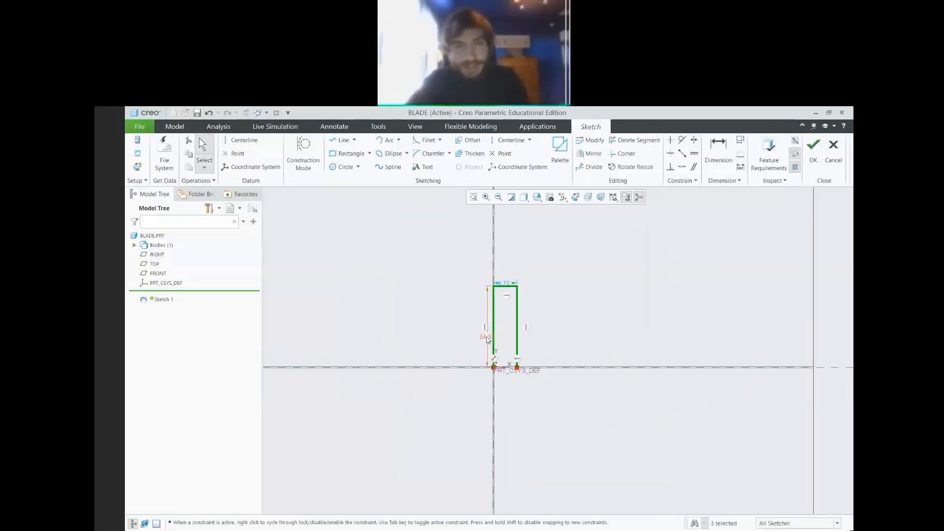
Move the rectangle's height dimension clear of the profile and set the height to 6
left_click_drag(464, 325, 464, 325)
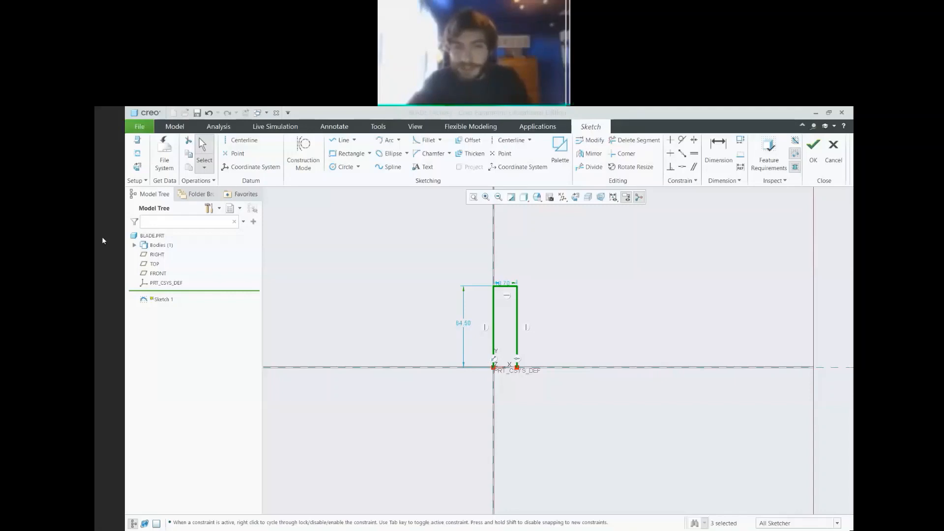
left_click(368, 356)
double_click(465, 325)
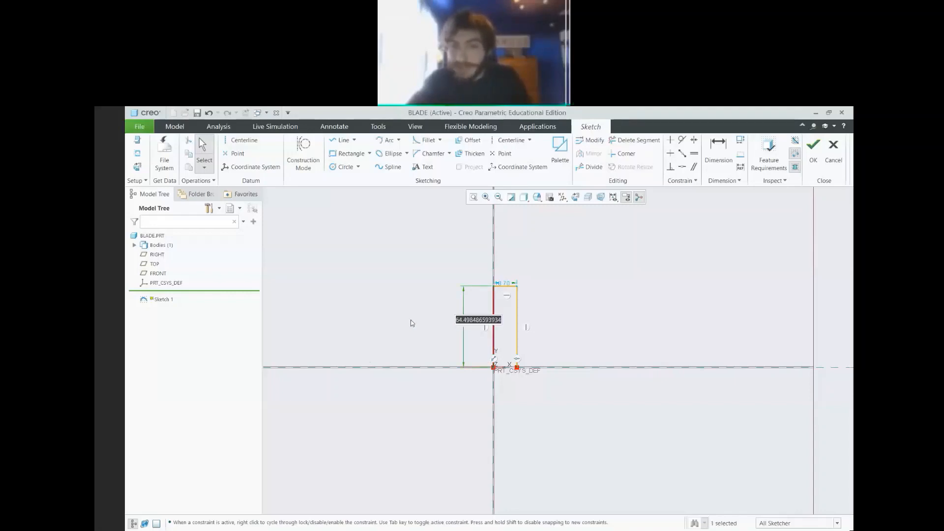
type("6")
key("Return")
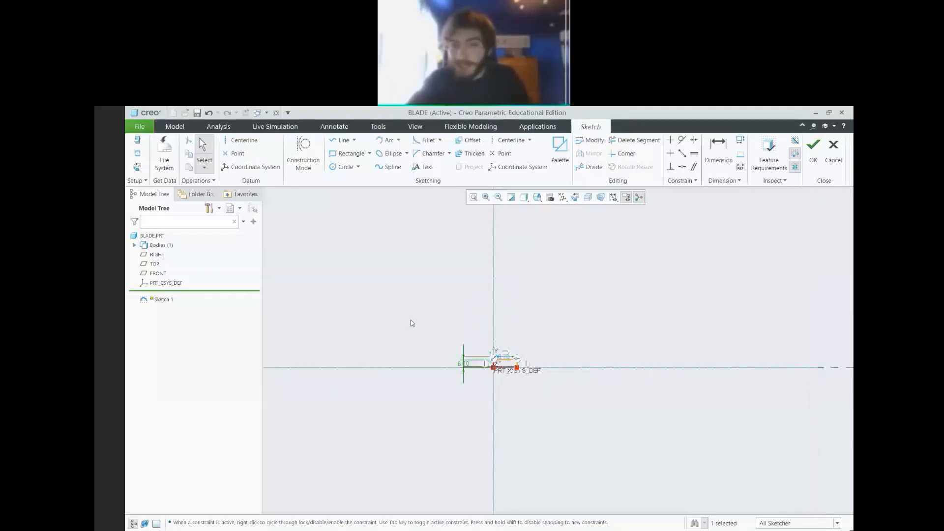
Set the rectangle's width to 1 and move its height dimension closer to the profile
scroll(520, 371, "up", 5)
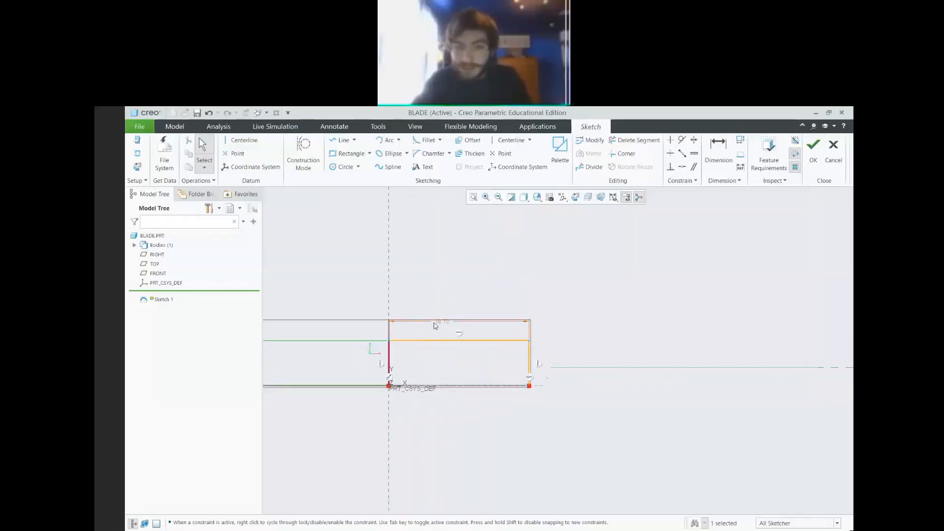
scroll(440, 328, "down", 3)
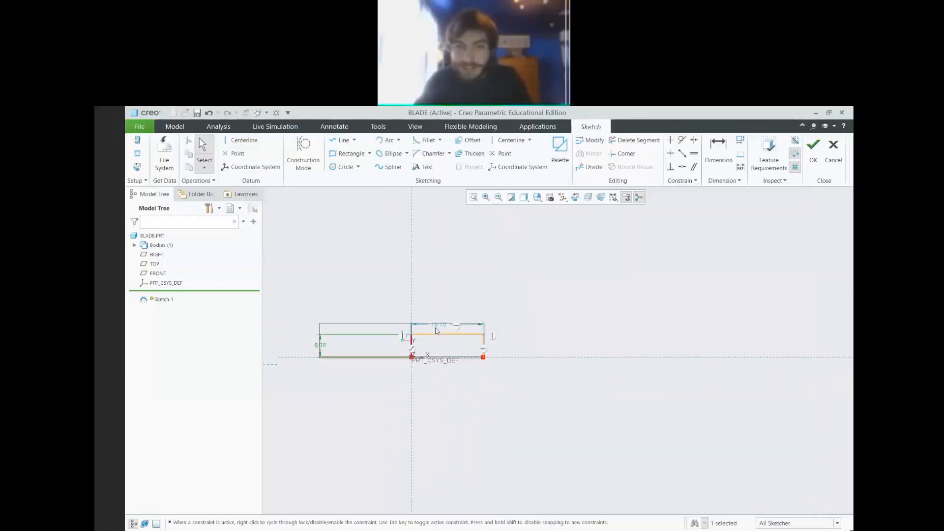
double_click(438, 325)
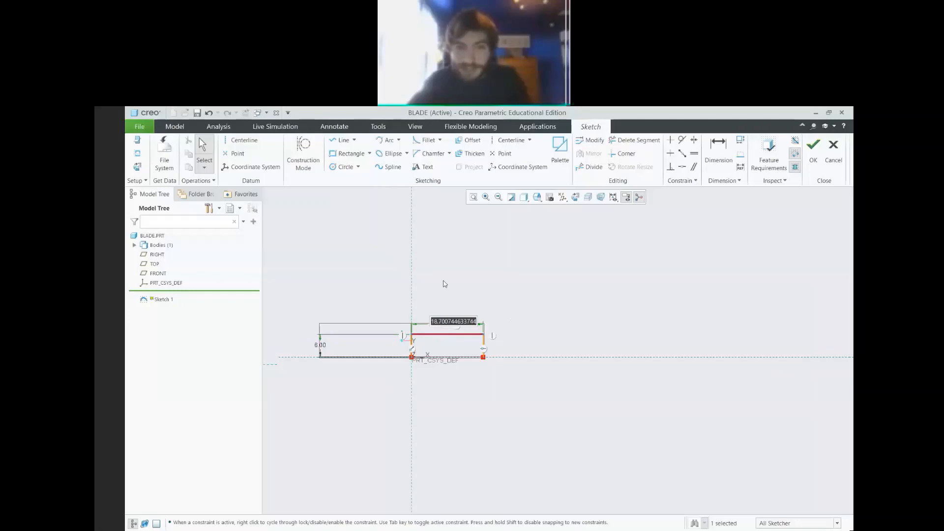
type("1")
key("Return")
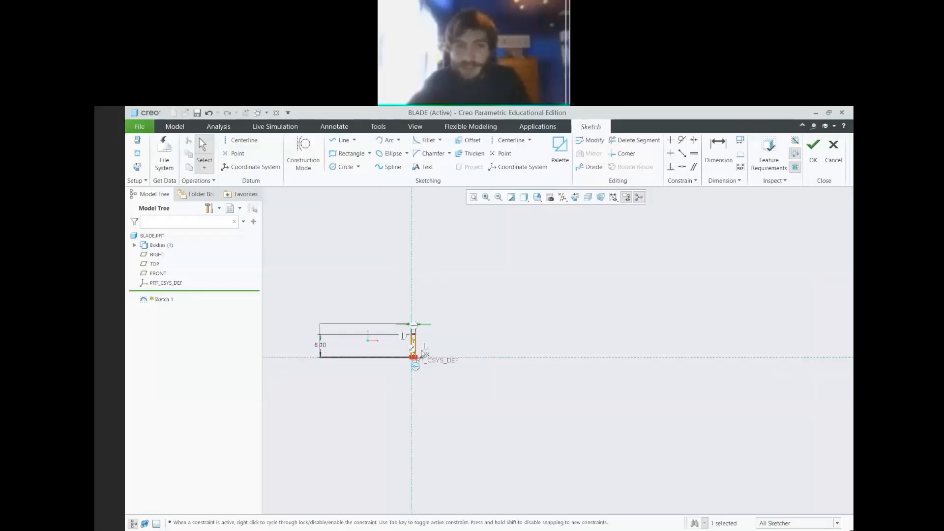
scroll(390, 349, "up", 3)
scroll(390, 346, "down", 4)
scroll(411, 346, "up", 2)
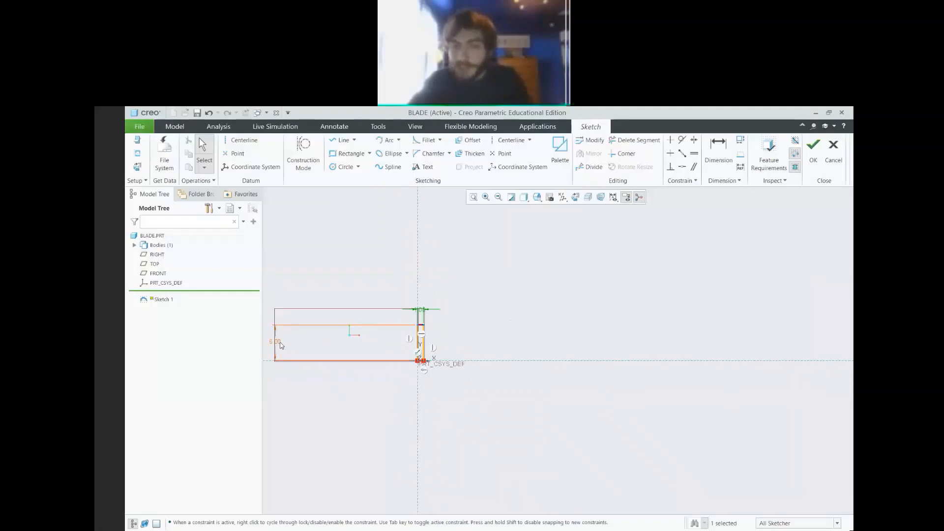
scroll(411, 346, "up", 2)
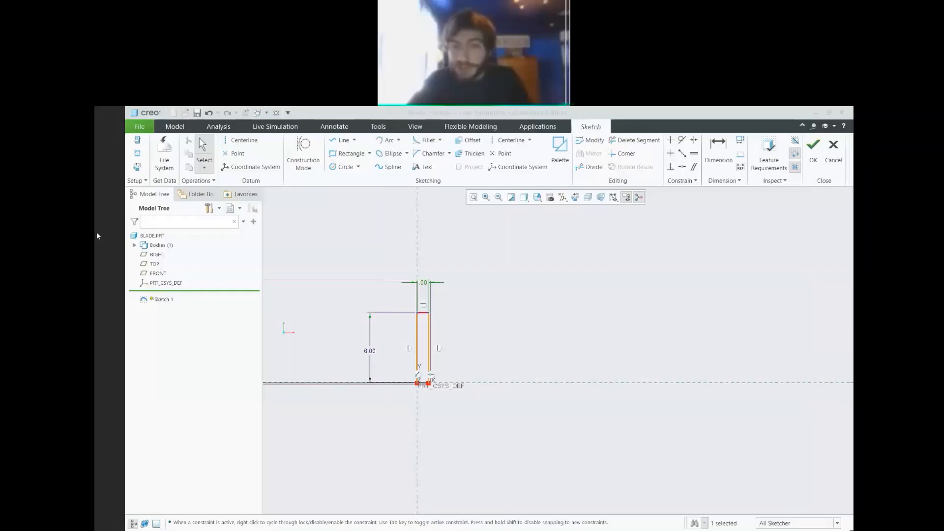
scroll(417, 424, "up", 4)
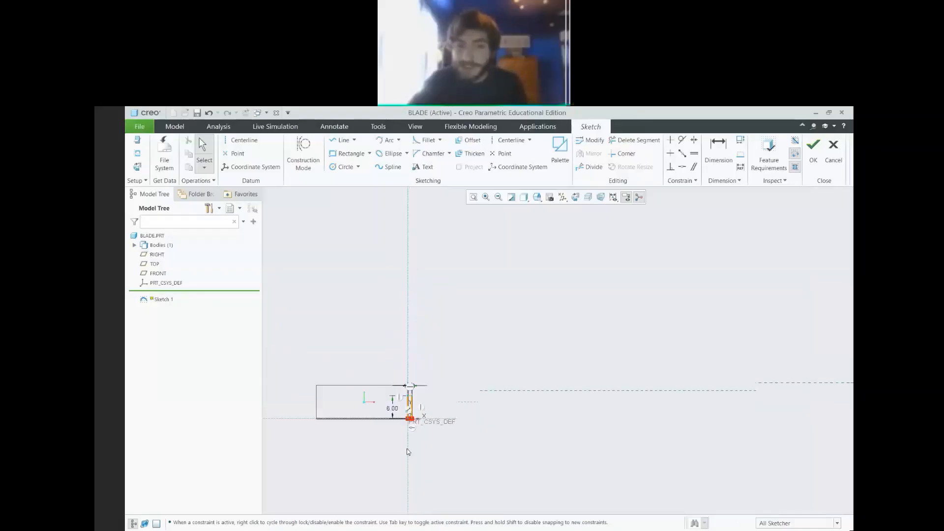
scroll(407, 450, "down", 4)
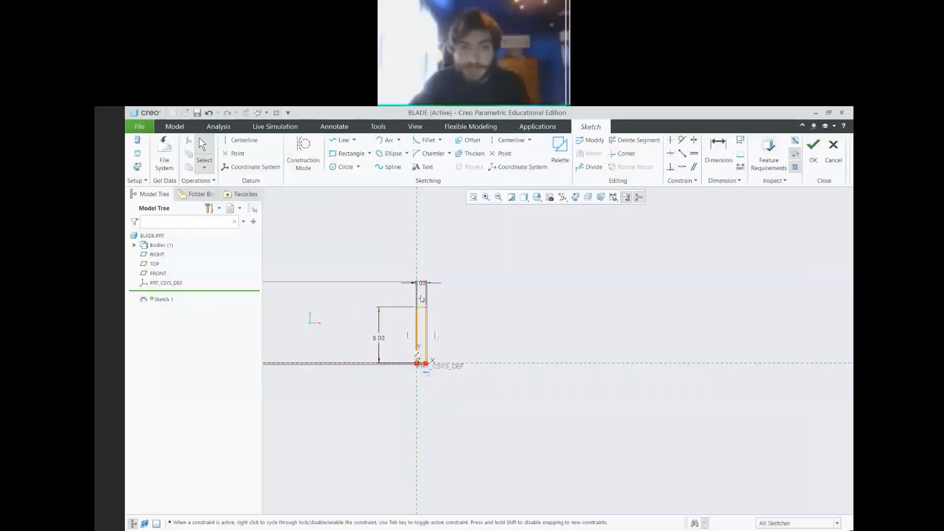
Draw a 3-Point arc of about 15.7 radius from the origin, curving down and away below the rectangle
left_click(397, 141)
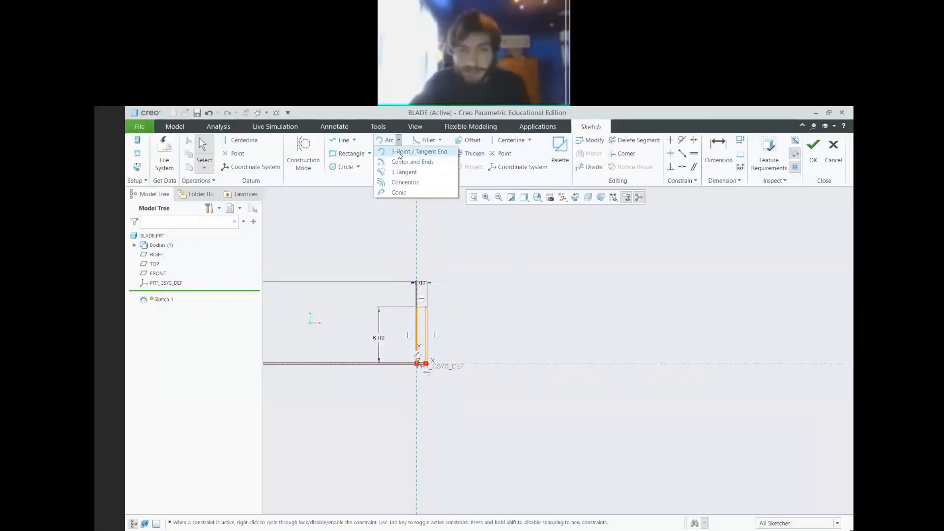
left_click(400, 153)
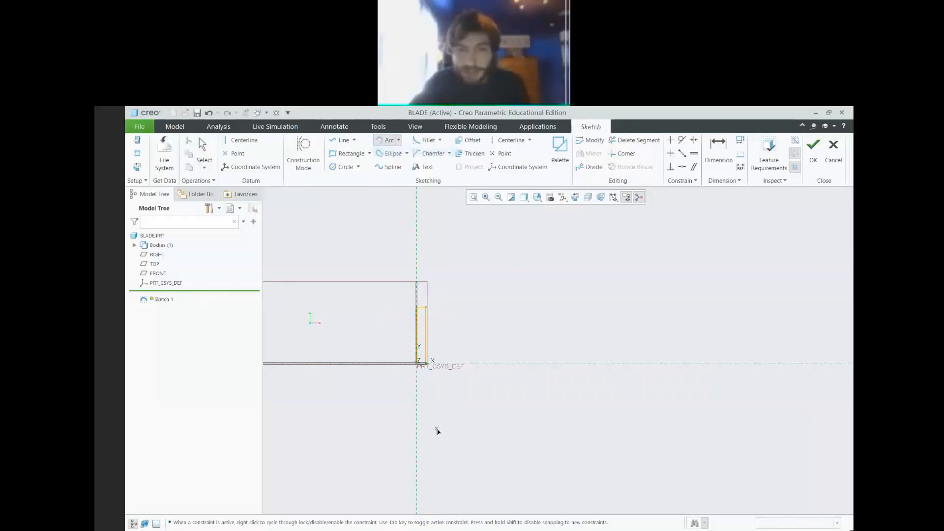
left_click(516, 483)
left_click(459, 450)
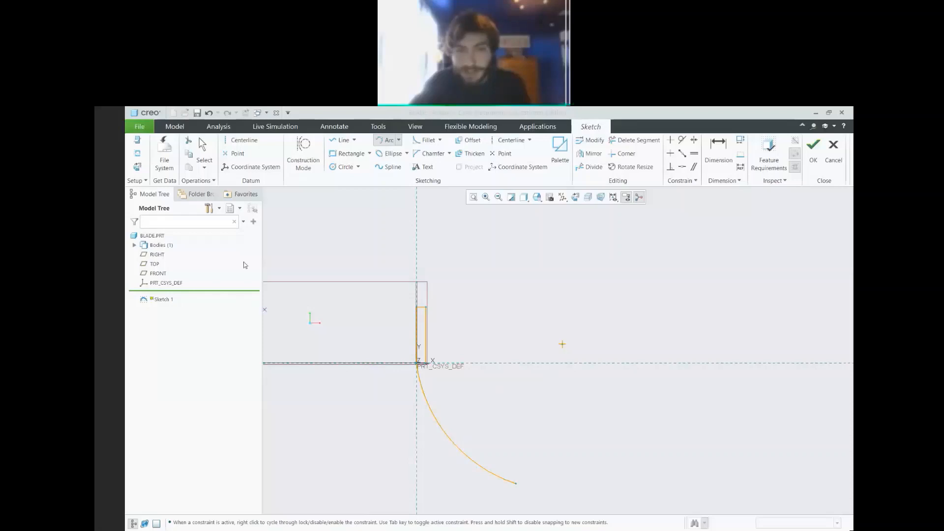
scroll(534, 389, "up", 2)
scroll(575, 455, "down", 3)
scroll(467, 448, "up", 1)
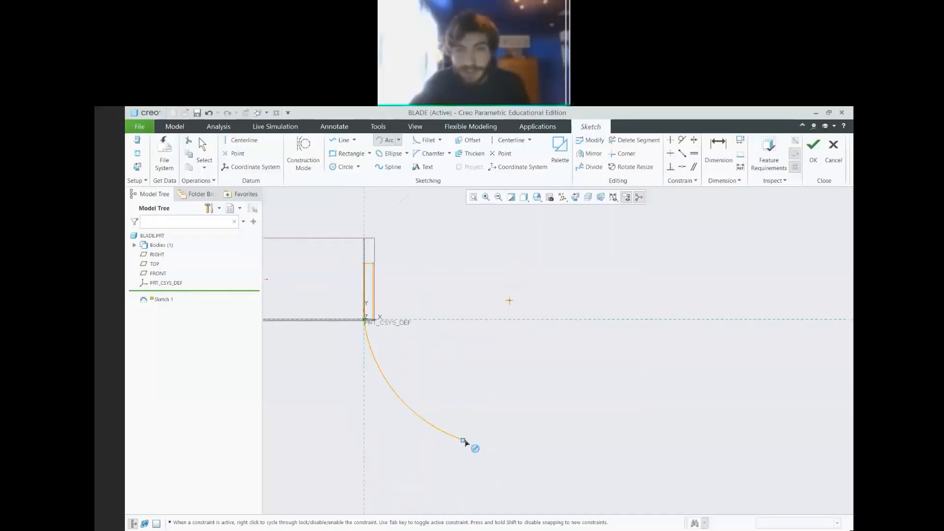
Continue the curve with a second tangent arc of about 19.2 radius, ending about 11.8 below the horizontal axis
left_click(463, 441)
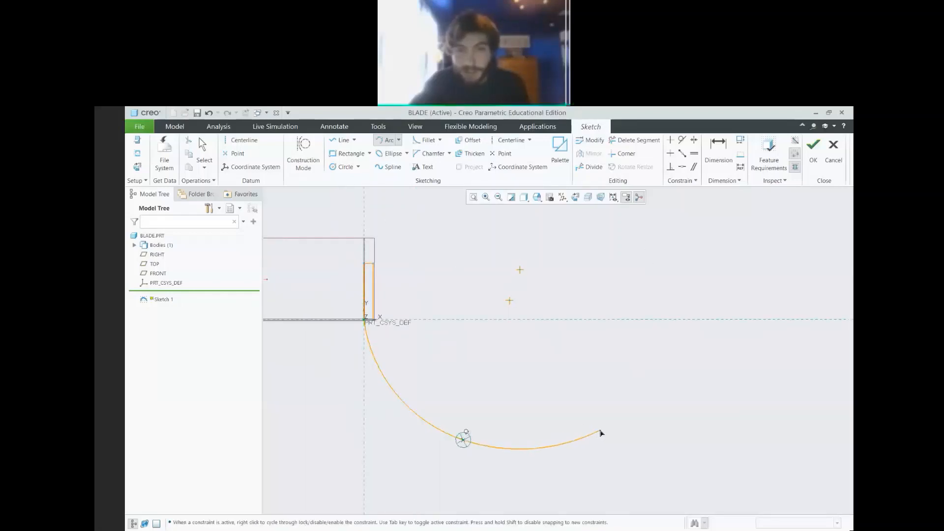
left_click(601, 433)
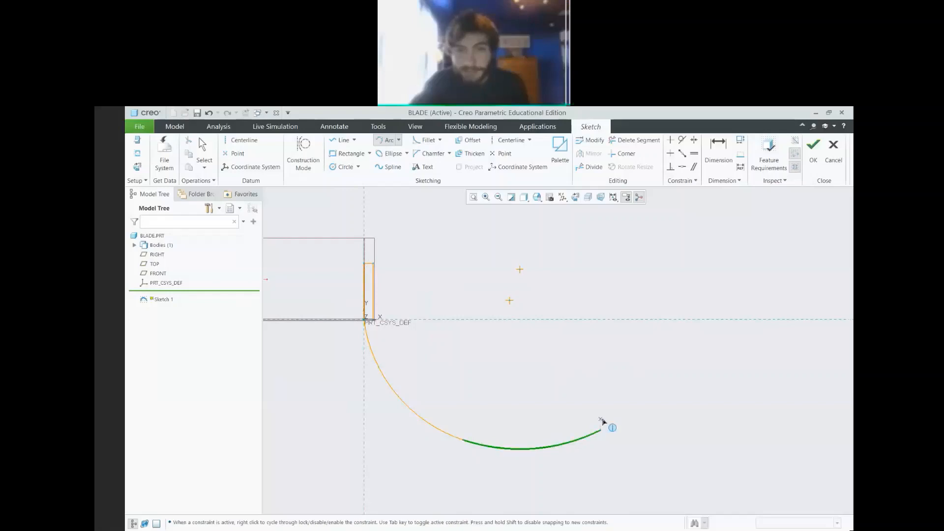
left_click(561, 453)
middle_click(605, 414)
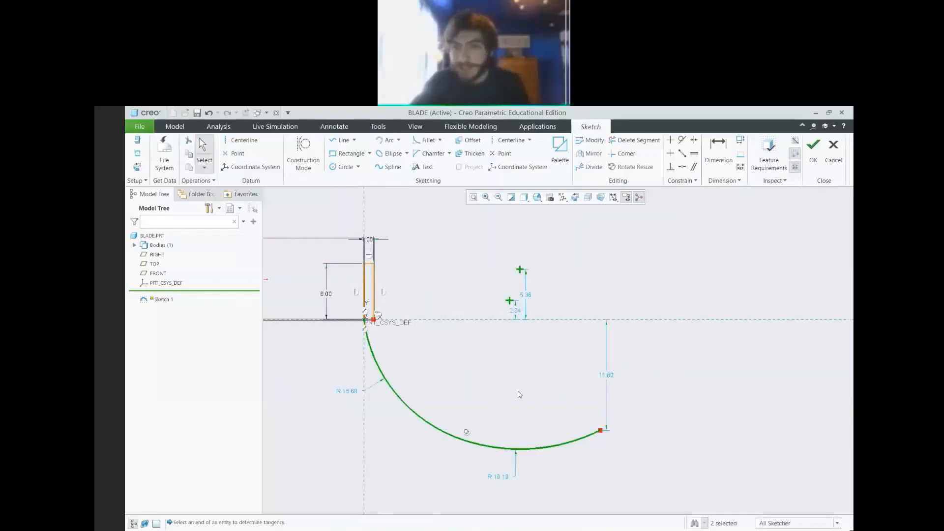
left_click(476, 438)
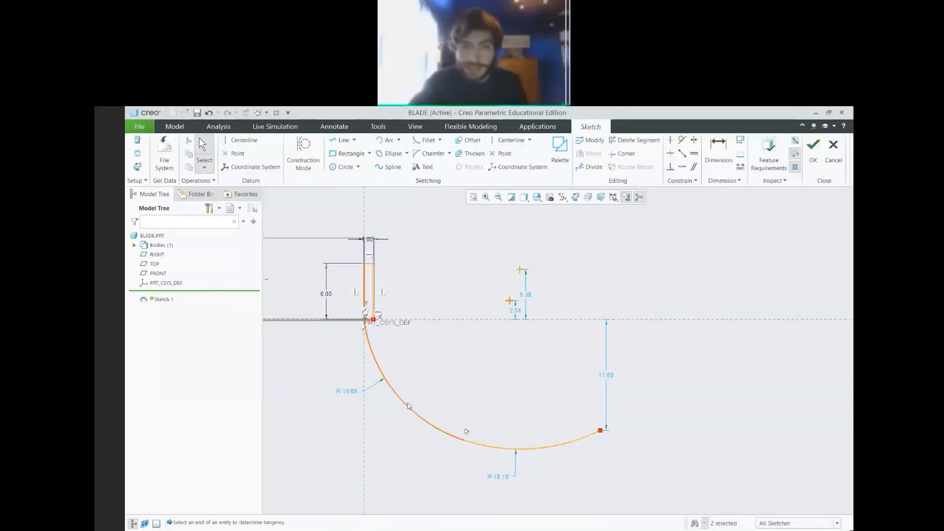
left_click(458, 393)
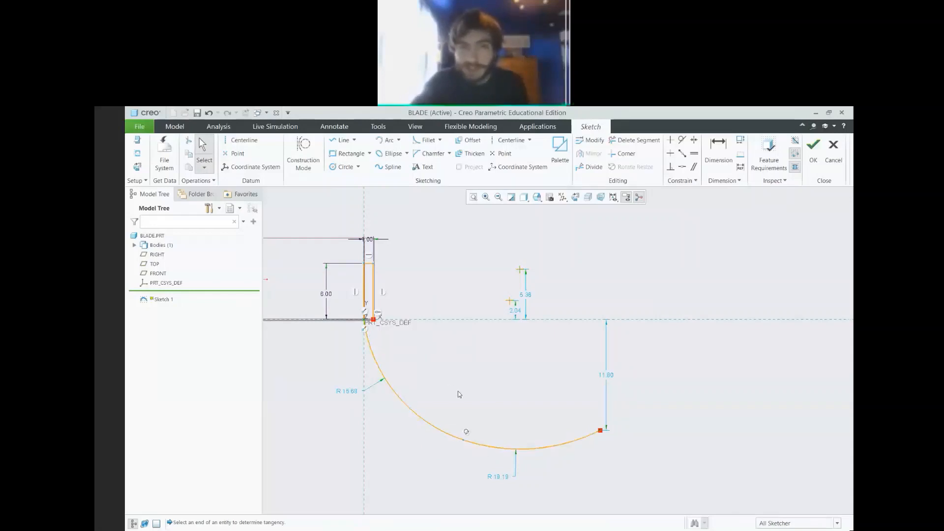
Pull the curve's free end to about 19.3 below the horizontal axis and compare the shape with the running blade photo
left_click_drag(600, 430, 508, 482)
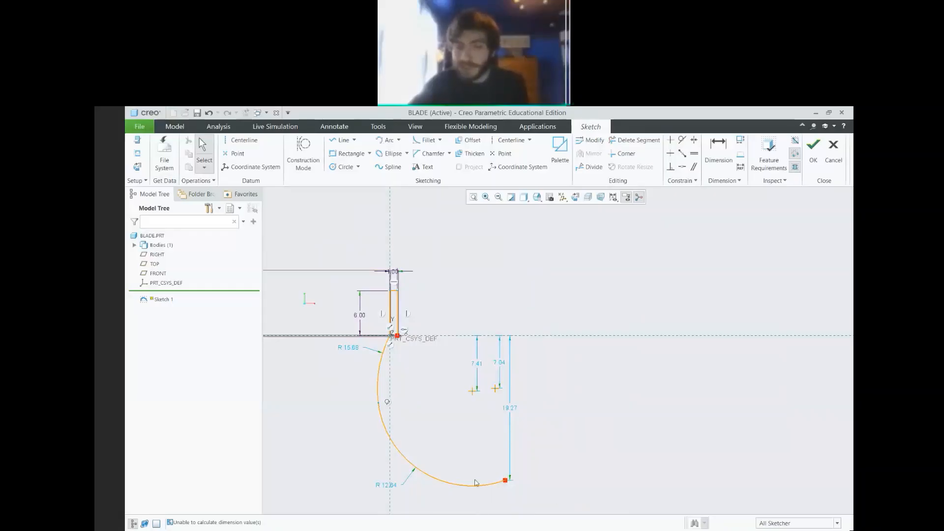
left_click(100, 241)
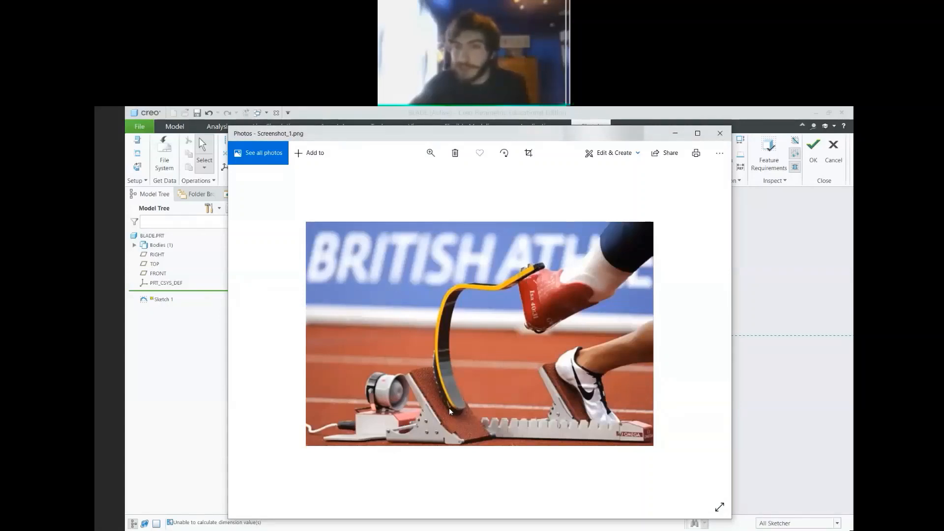
left_click(675, 133)
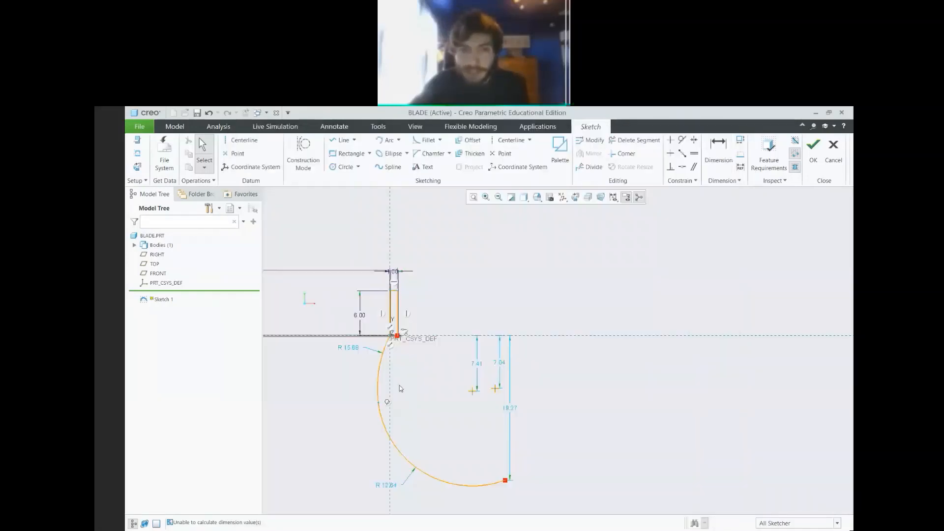
Try to dimension the vertical distance from the rectangle's upper outer corner to the curve's free end
left_click(717, 156)
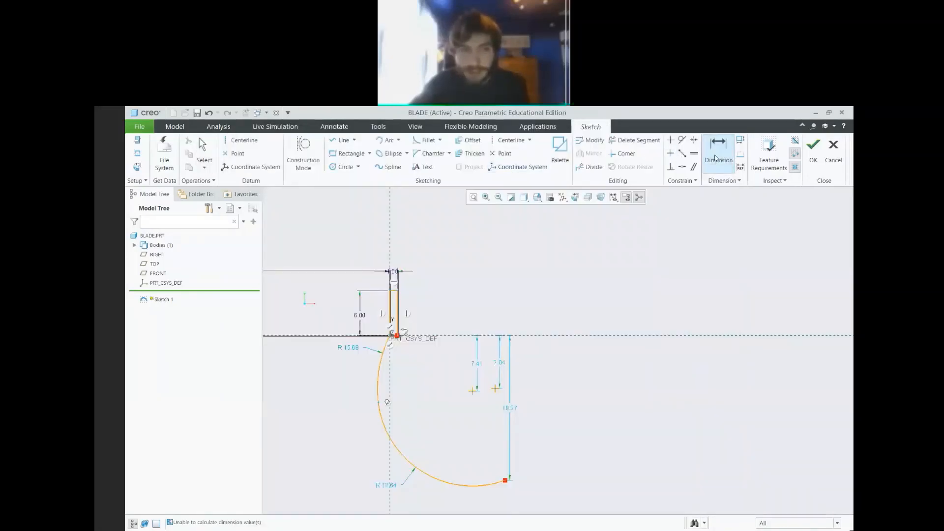
left_click(399, 293)
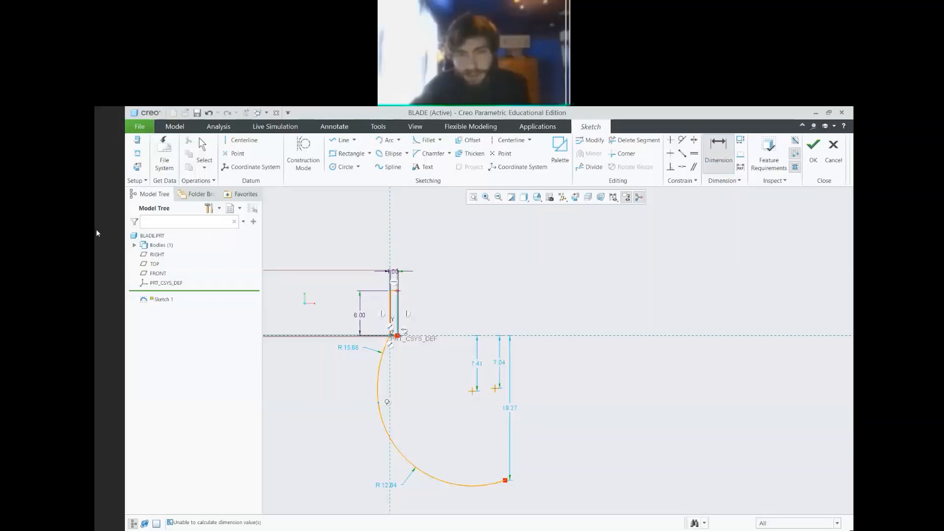
key("alt+Tab")
key("alt+Tab")
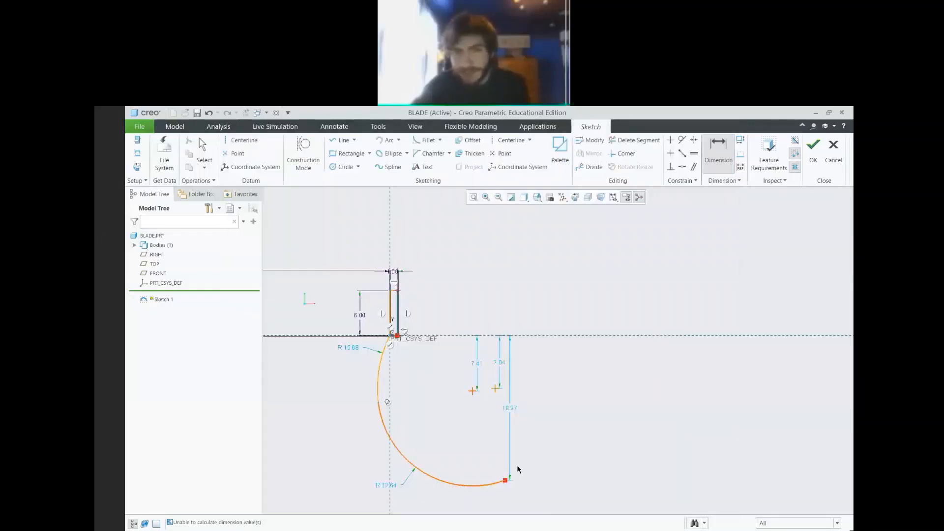
middle_click(537, 356)
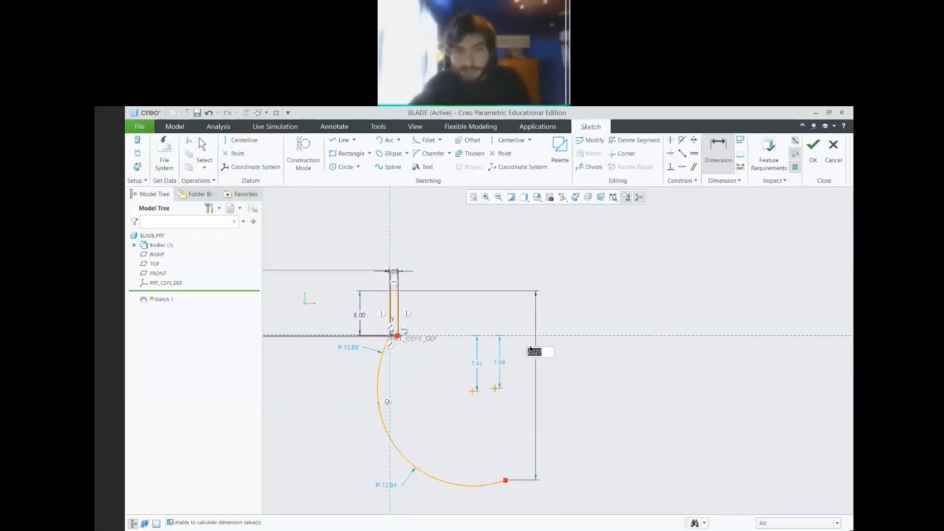
middle_click(532, 374)
middle_click(592, 309)
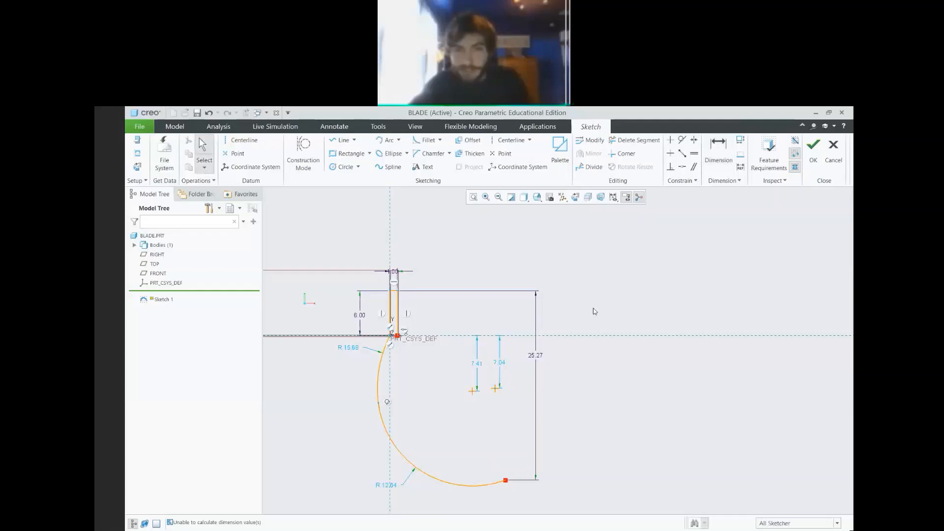
Place a horizontal dimension between the rectangle's upper outer corner and the curve's free end, and undo it
left_click(717, 152)
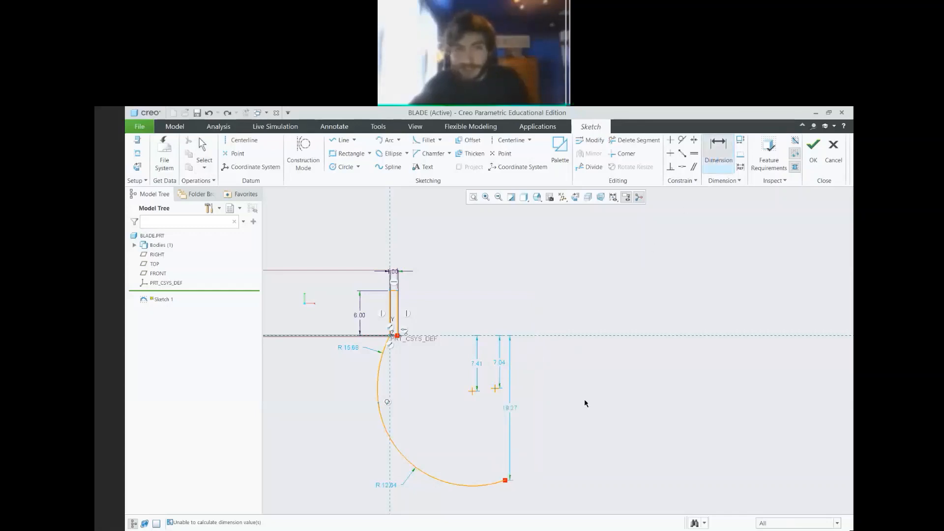
left_click(510, 483)
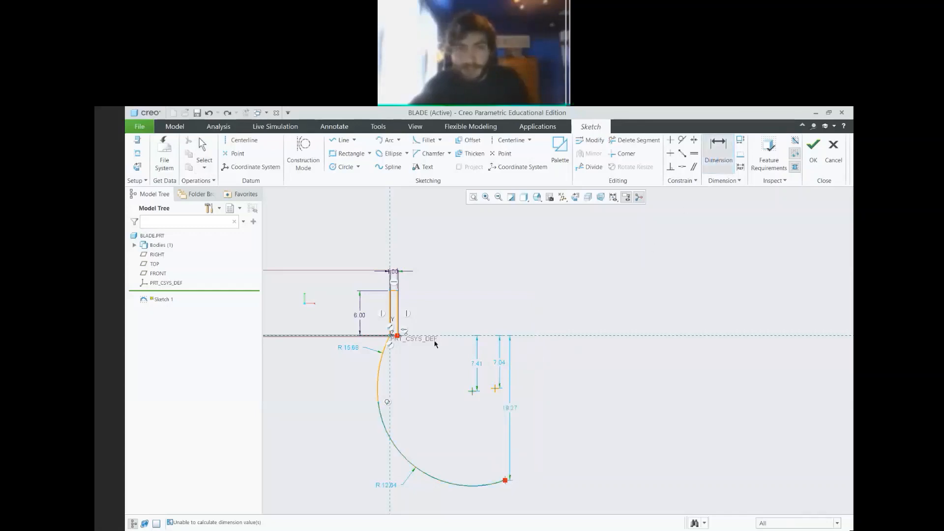
middle_click(441, 268)
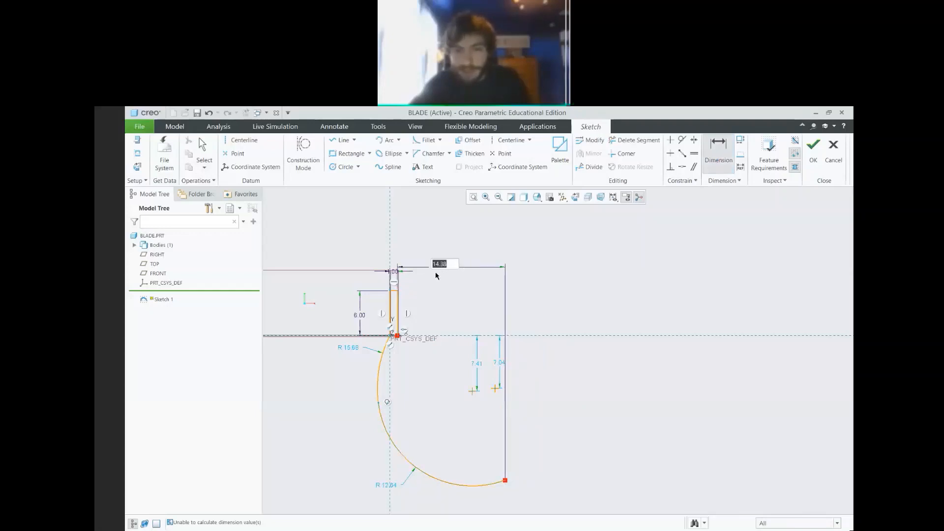
key("ctrl+z")
Dimension the vertical distance from the rectangle's upper outer corner to the curve's free end as 20 and move the dimension closer
left_click(717, 139)
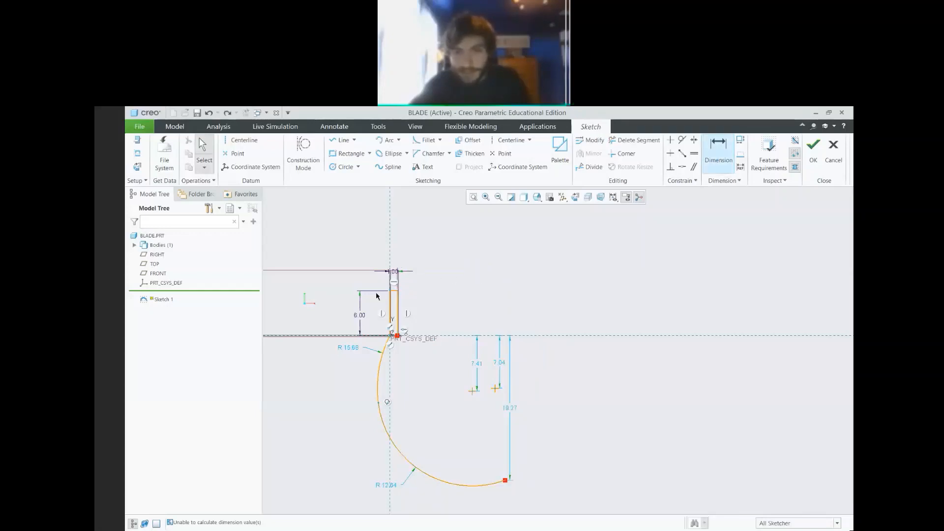
left_click(399, 292)
left_click(505, 483)
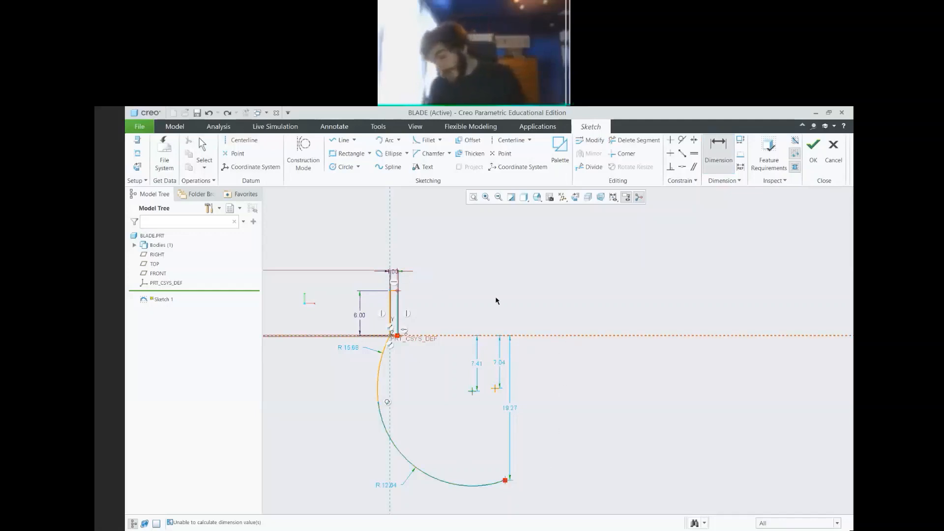
middle_click(582, 379)
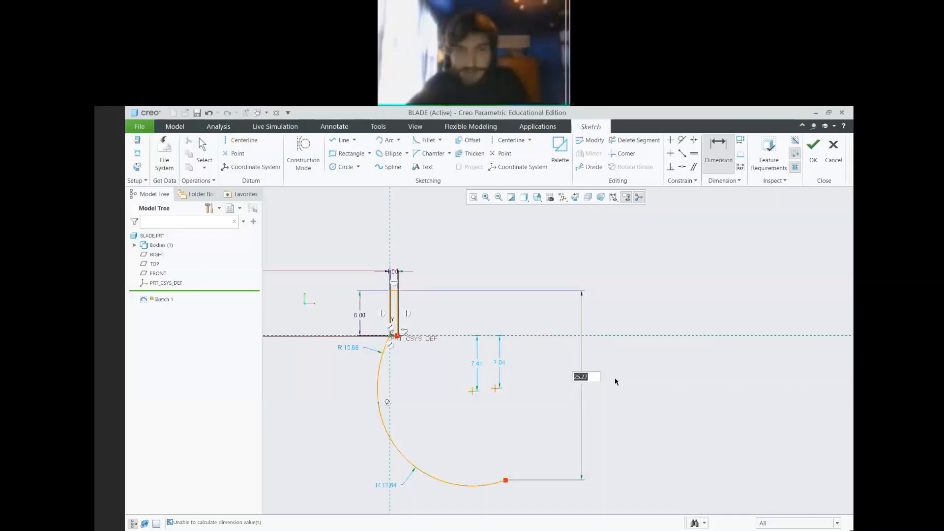
type("20")
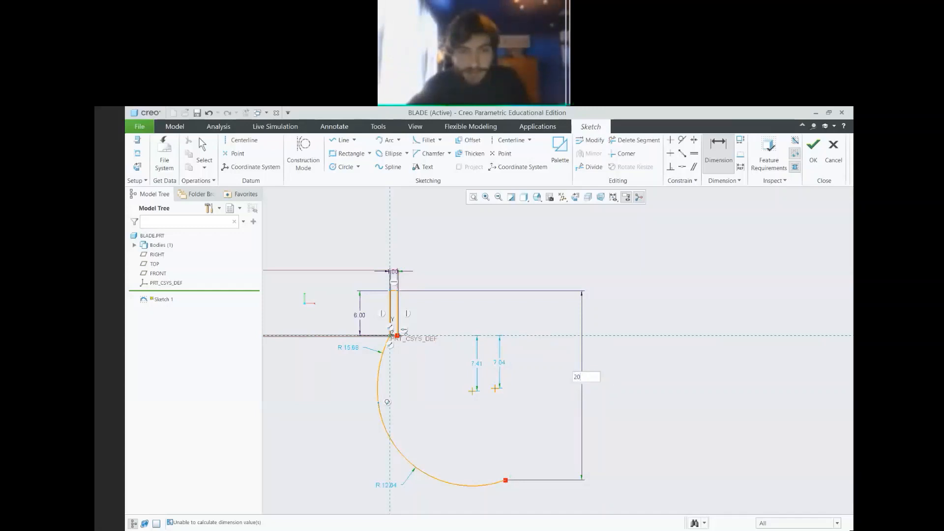
key("Return")
scroll(560, 385, "down", 1)
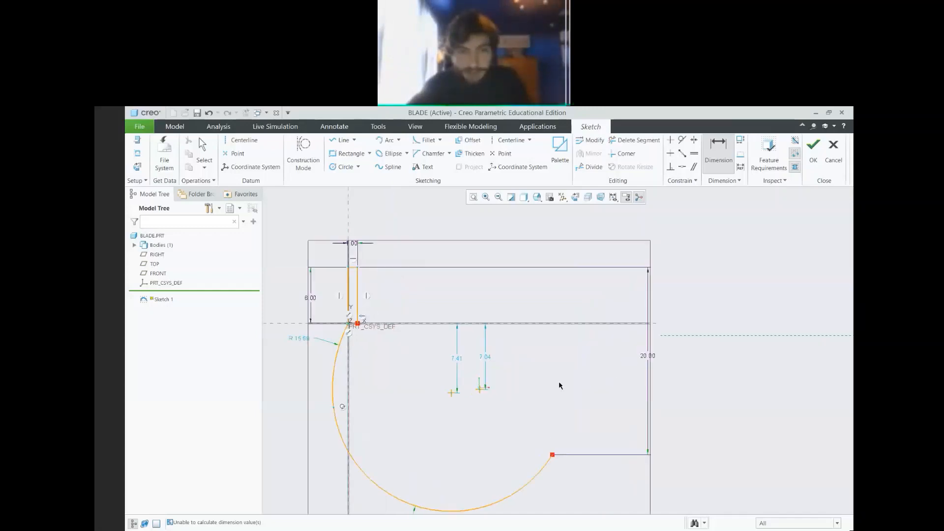
middle_click(639, 362)
left_click_drag(644, 359, 560, 361)
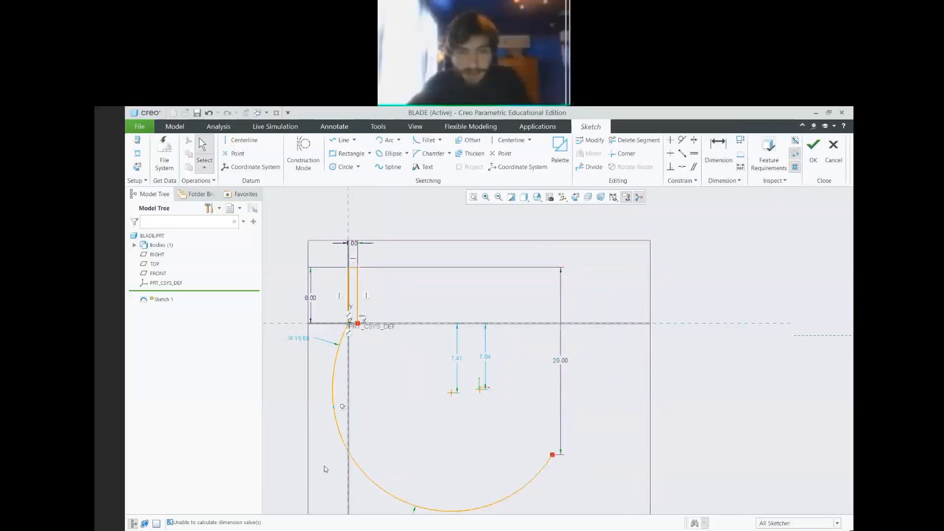
Reshape the curve by moving its arc junction and free end, giving radii of about 15.7 for the upper arc and 13 for the lower
mouse_move(333, 410)
left_mouse_down()
mouse_move(348, 348)
mouse_move(328, 358)
mouse_move(354, 360)
mouse_move(347, 369)
left_mouse_up()
left_click_drag(552, 454, 476, 474)
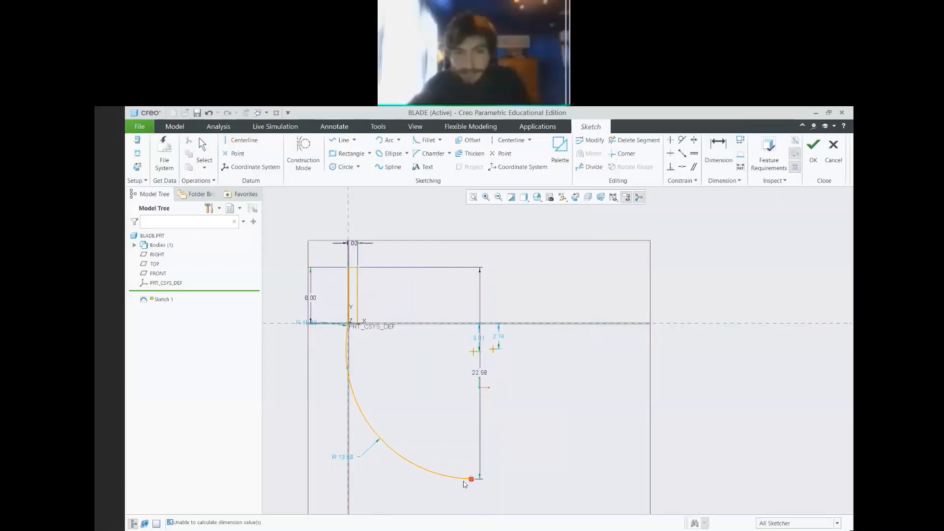
middle_click(463, 483)
scroll(351, 340, "up", 1)
scroll(348, 337, "down", 2)
scroll(349, 339, "down", 2)
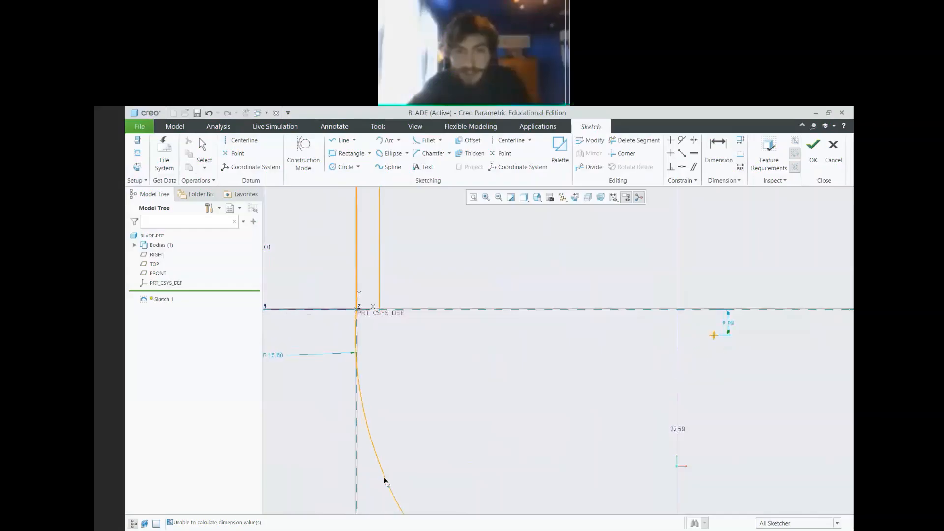
scroll(425, 467, "up", 3)
scroll(445, 478, "up", 2)
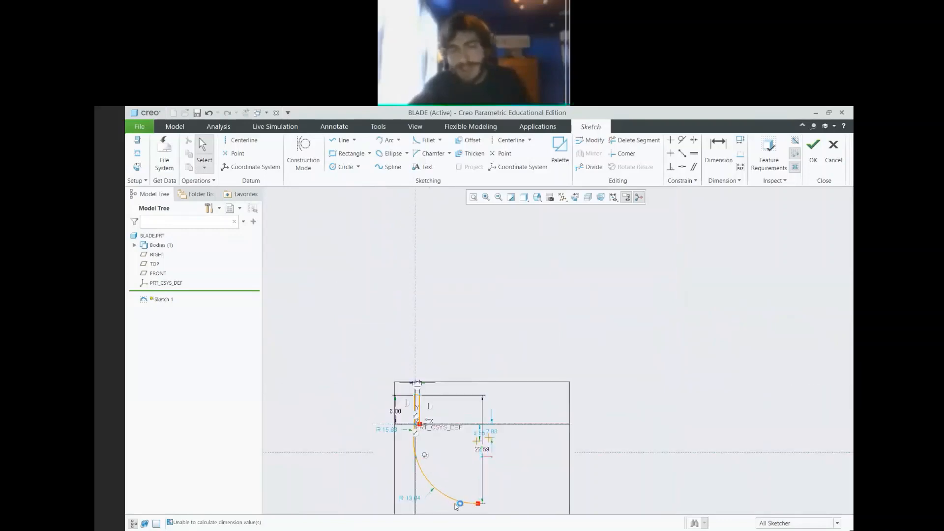
scroll(458, 503, "down", 3)
scroll(503, 507, "down", 1)
scroll(524, 456, "up", 3)
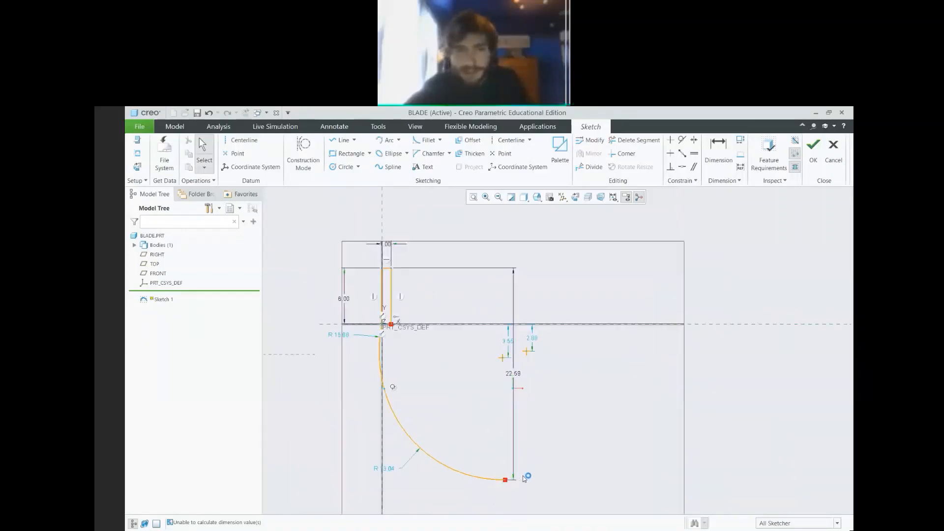
Add a horizontal datum centerline through the curve's free end
left_click(244, 142)
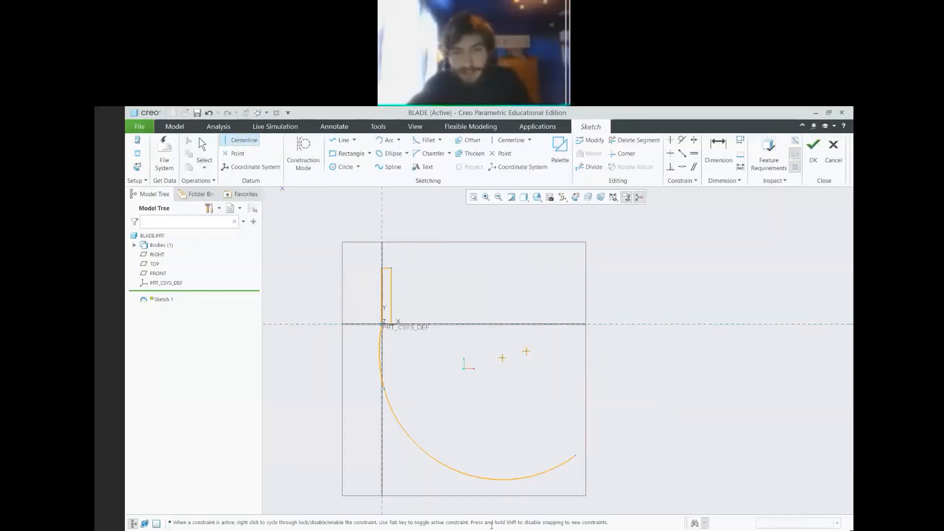
left_click(381, 489)
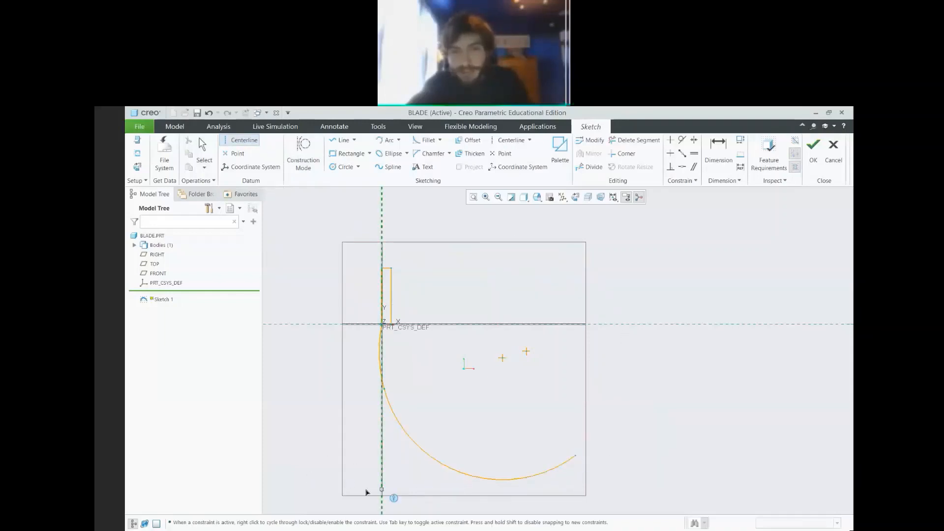
middle_click(326, 486)
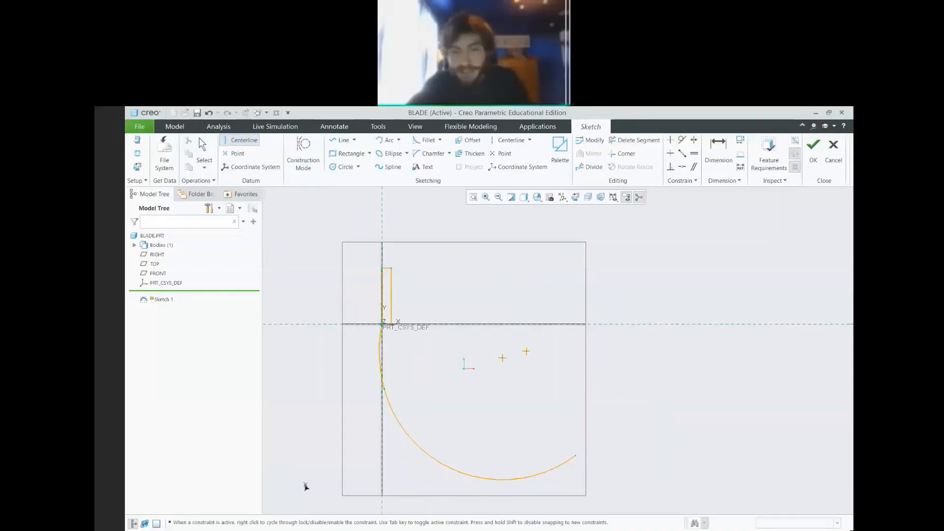
left_click(577, 457)
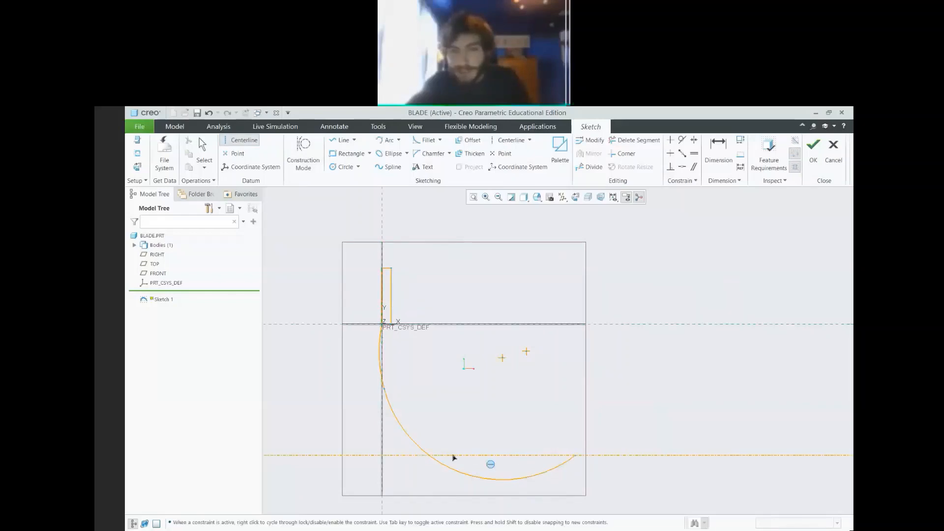
left_click(332, 461)
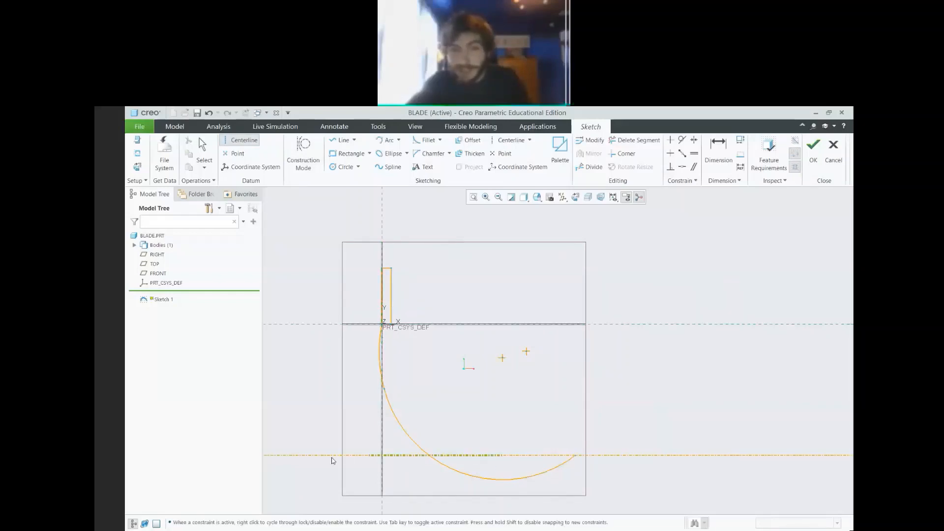
middle_click(683, 402)
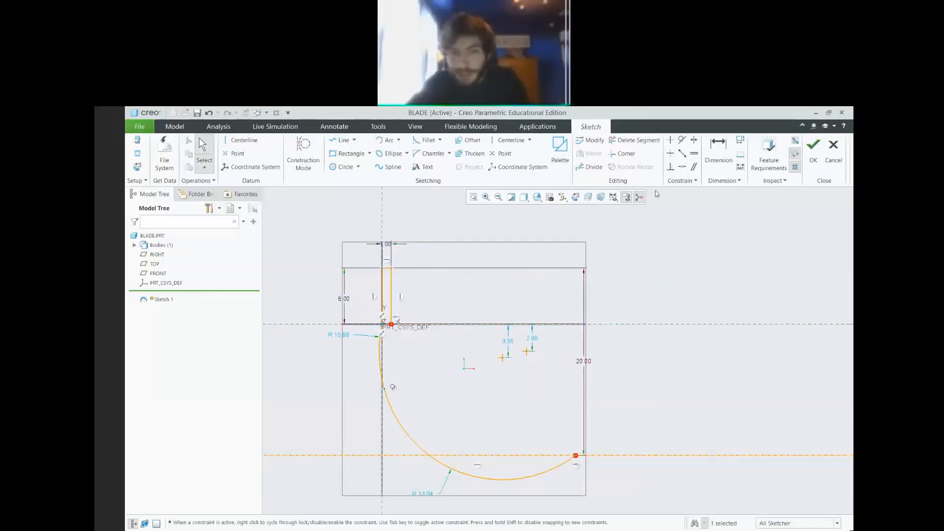
Make the lower arc tangent to the horizontal centerline and compare the shape with the running blade photo
left_click(683, 143)
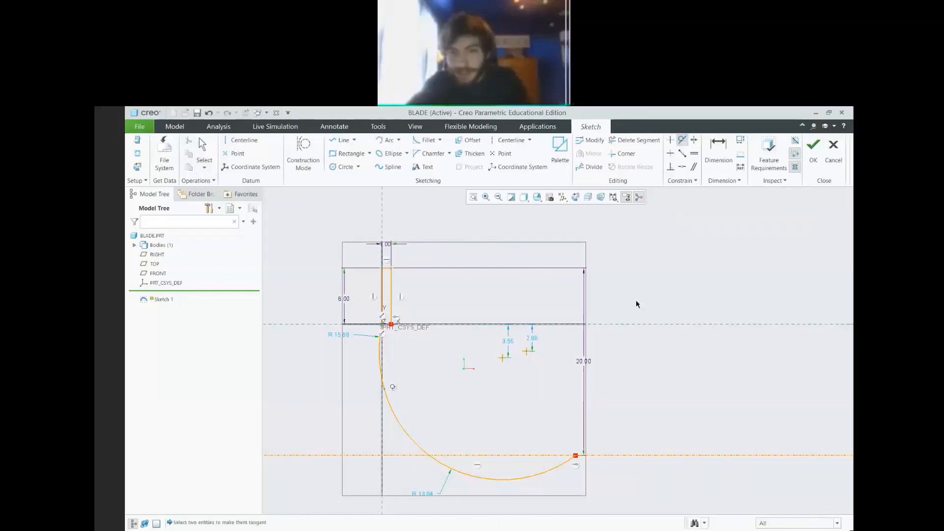
left_click(572, 461)
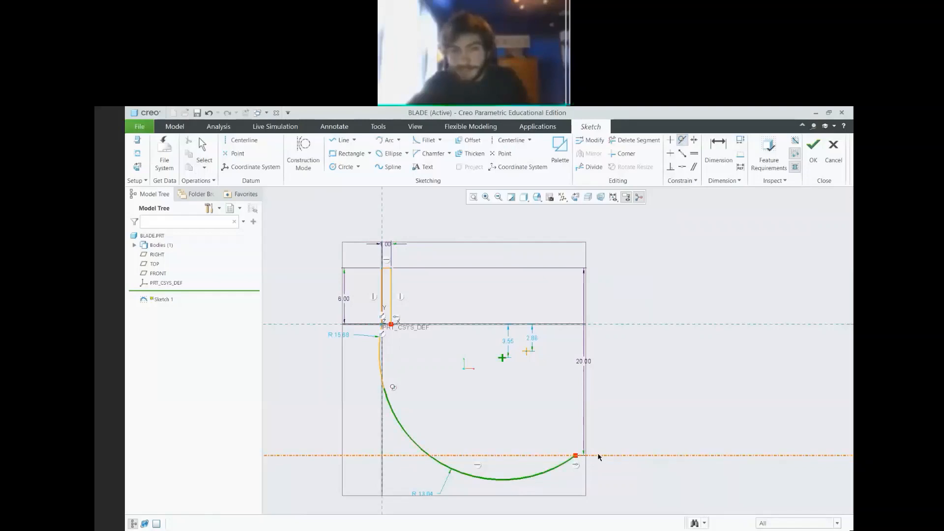
left_click(598, 457)
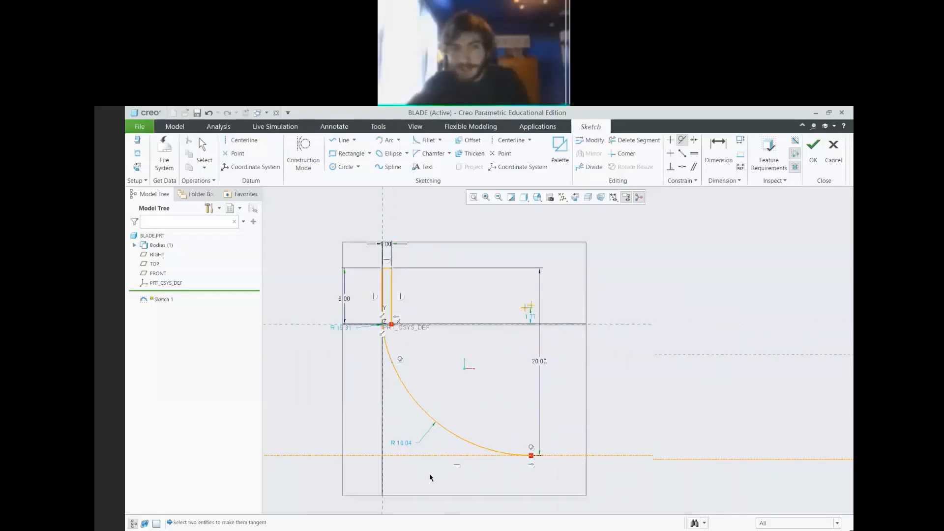
scroll(430, 473, "up", 1)
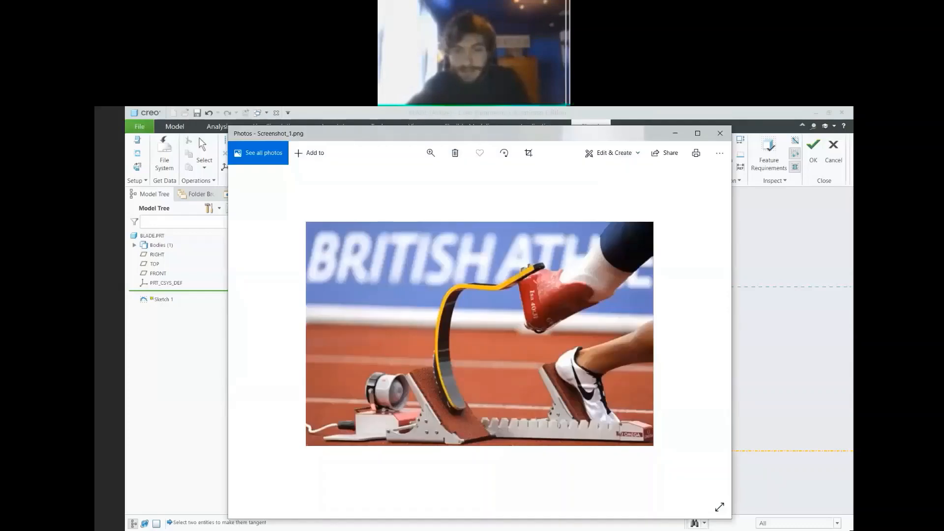
left_click(98, 237)
middle_click(357, 309)
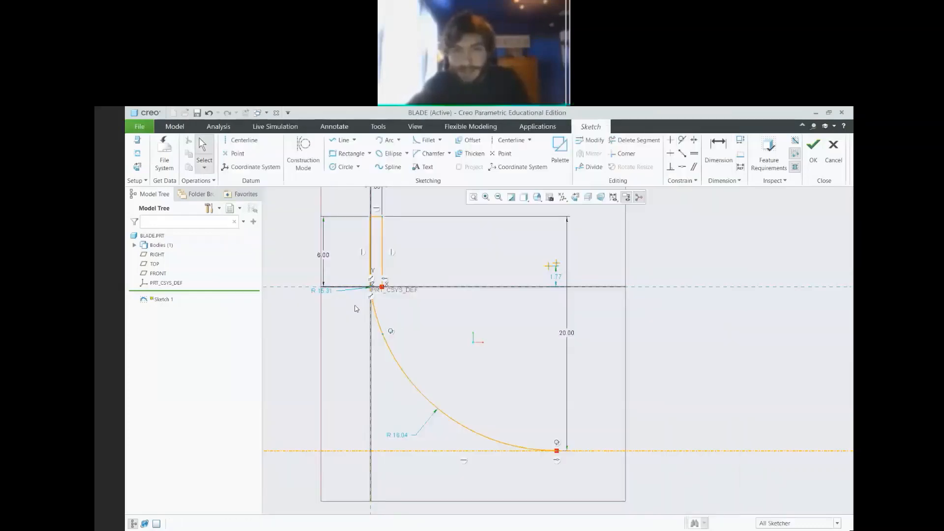
Try to set the upper arc's radius to 30 and undo it
middle_click_drag(355, 298, 354, 297)
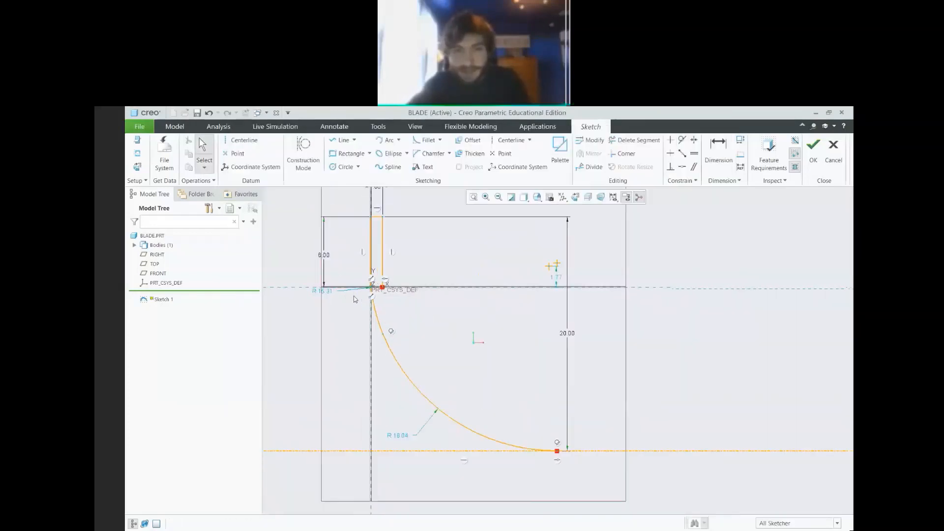
double_click(324, 293)
type("30")
key("Return")
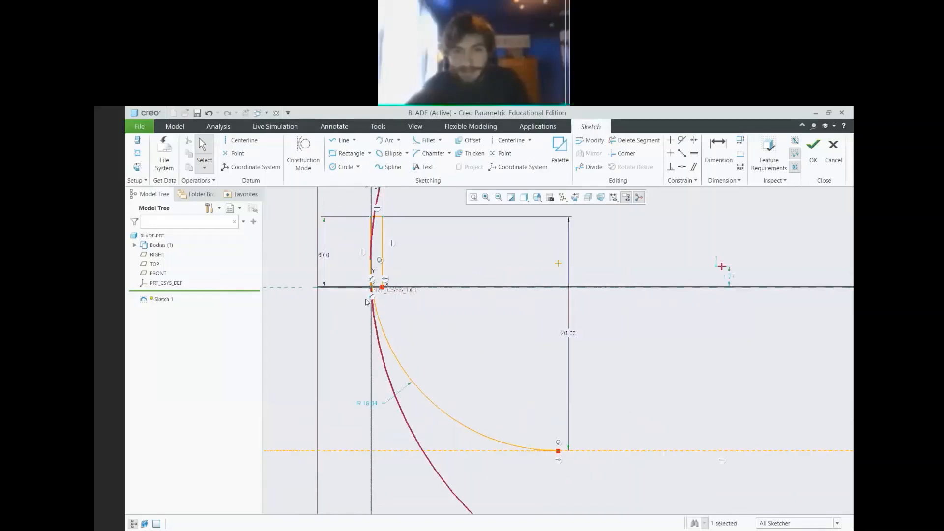
scroll(584, 358, "down", 4)
scroll(584, 358, "up", 1)
key("ctrl+z")
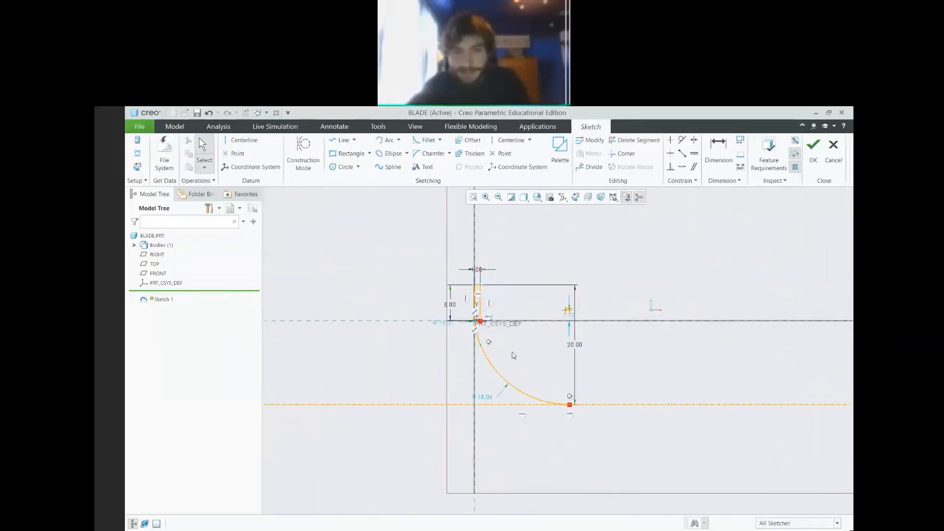
Try to set the upper arc's radius to 20 and undo it
double_click(450, 326)
type("20")
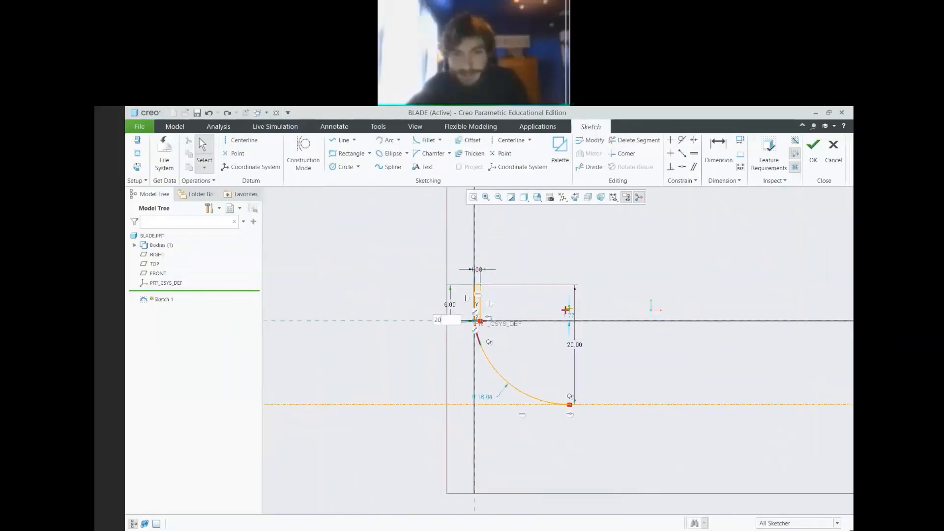
key("Return")
key("ctrl+z")
Pull the arc junction outward to bulge the curve past the vertical axis, with radii of about 3.9 for the upper arc and 18.3 for the lower
scroll(456, 325, "up", 3)
scroll(479, 332, "up", 1)
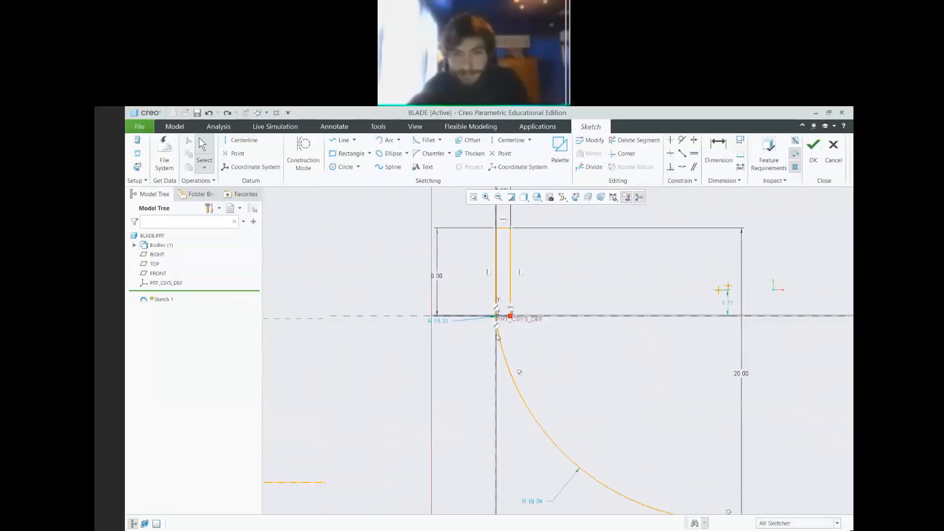
scroll(504, 335, "down", 1)
scroll(515, 334, "up", 5)
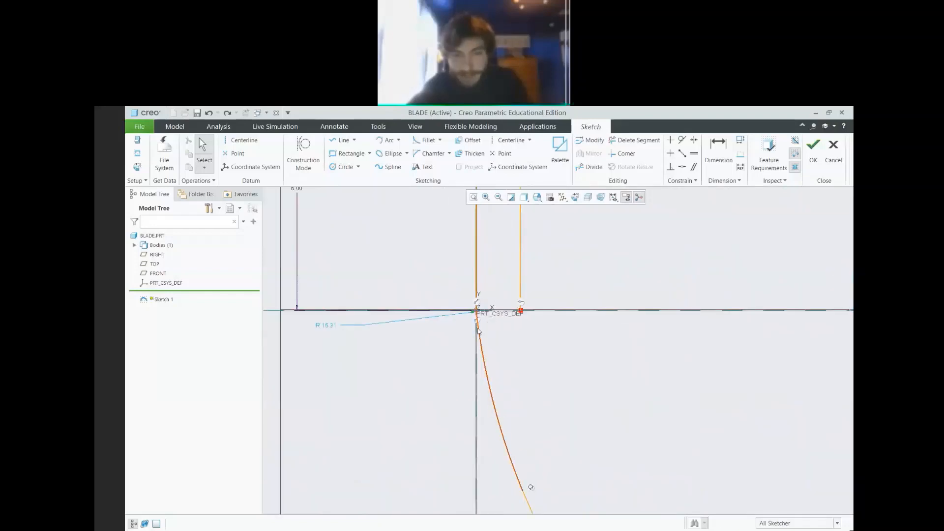
scroll(541, 453, "down", 6)
scroll(548, 459, "up", 2)
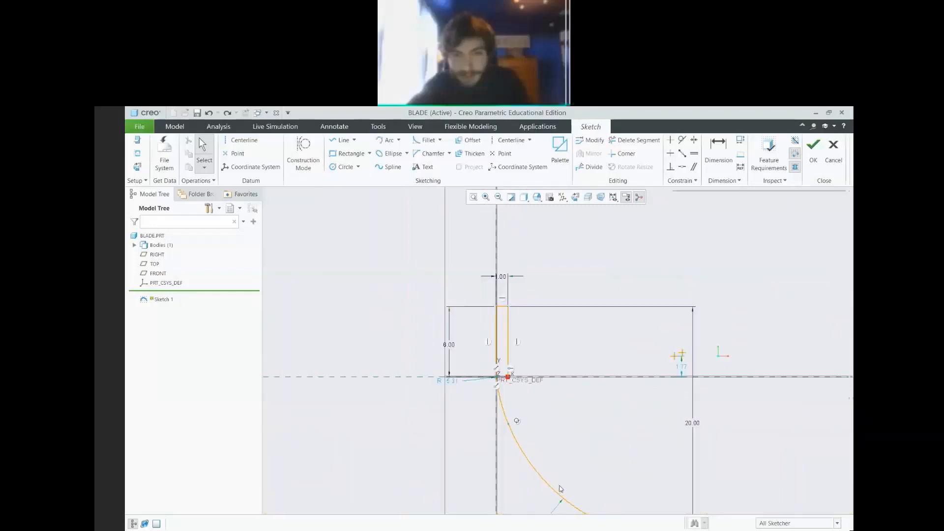
scroll(545, 473, "down", 3)
scroll(541, 484, "up", 4)
scroll(538, 488, "up", 1)
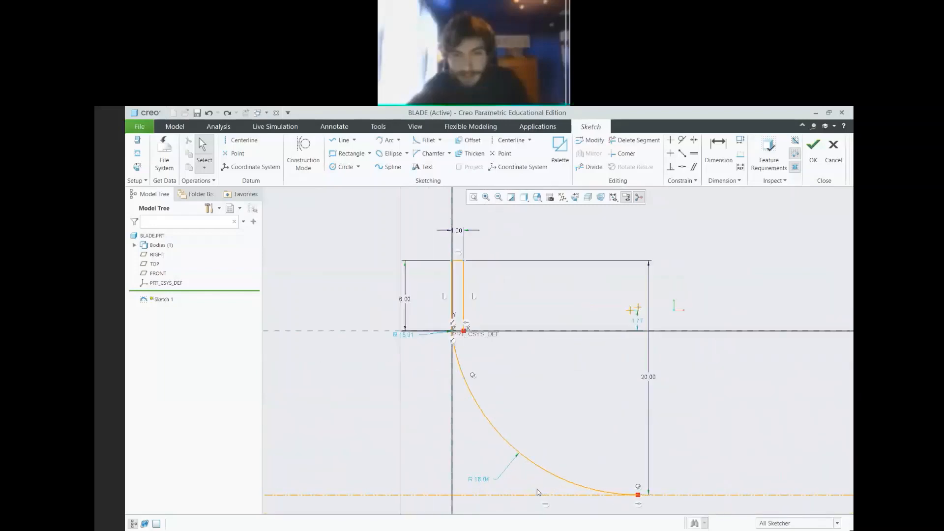
left_click_drag(465, 379, 449, 380)
scroll(512, 409, "down", 2)
scroll(520, 419, "up", 1)
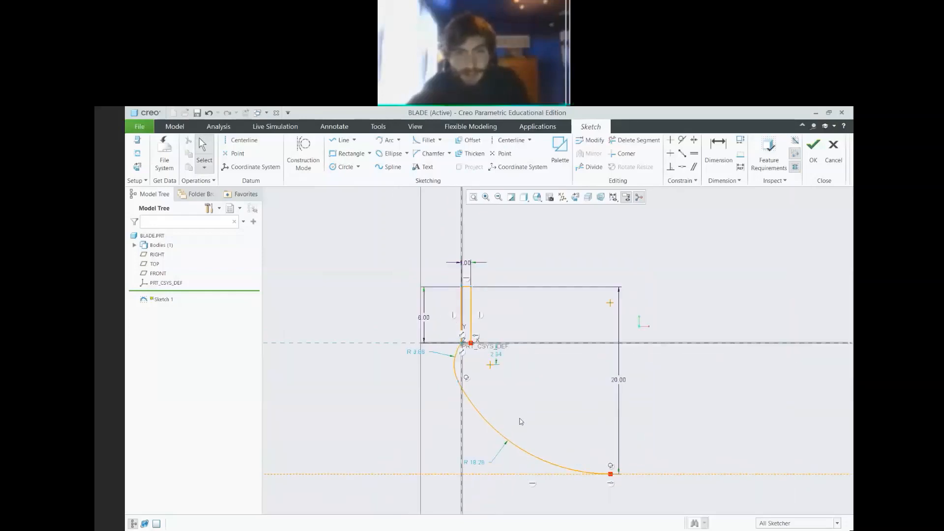
scroll(471, 391, "up", 3)
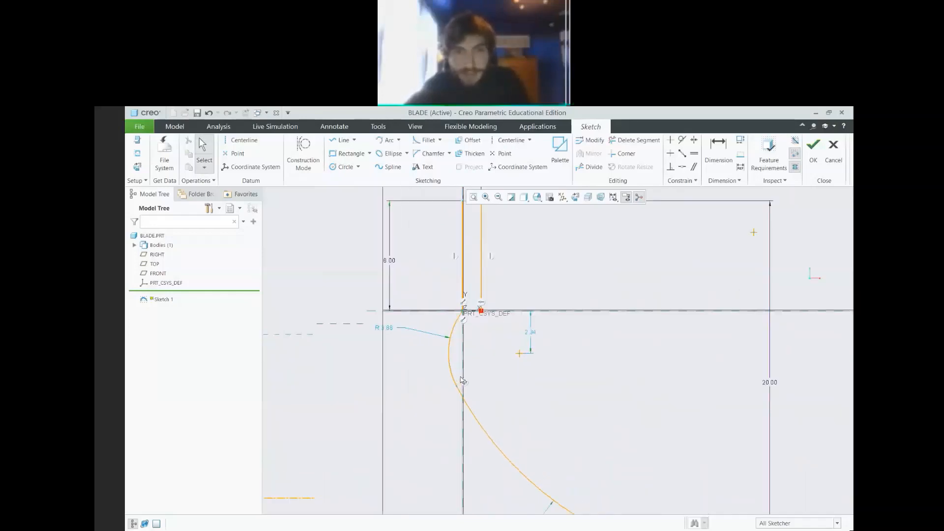
scroll(500, 416, "down", 4)
scroll(499, 415, "up", 2)
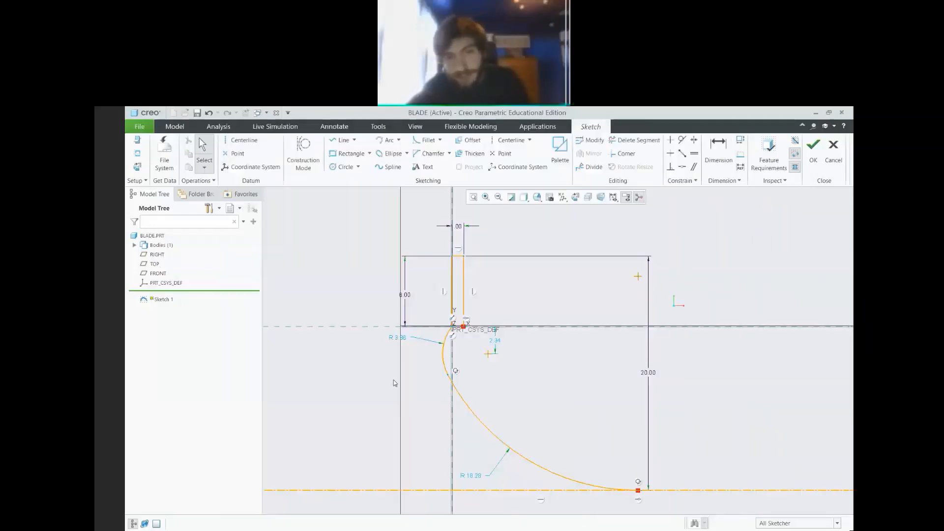
Compare with the running blade photo and pull the arc junction farther down and outward, giving radii of about 4.2 and 22.9
key("alt+Tab")
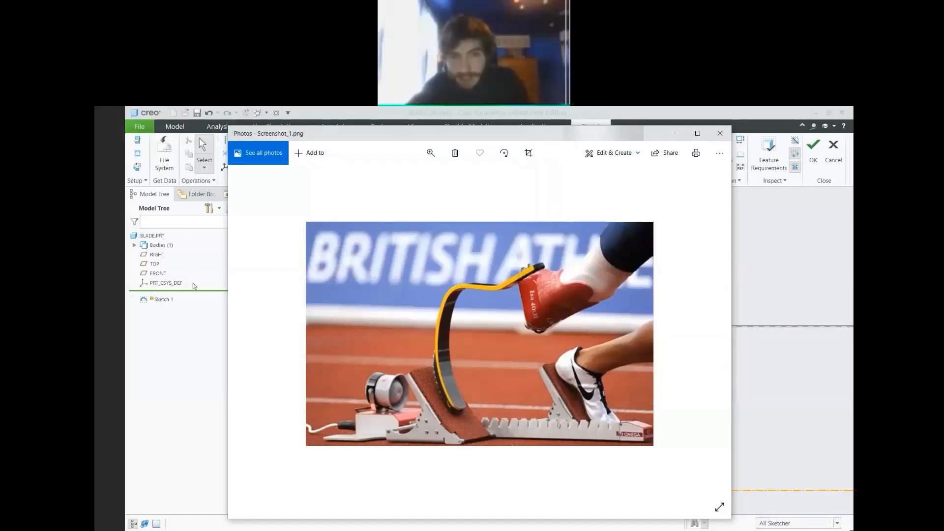
key("alt+Tab")
mouse_move(448, 377)
left_mouse_down()
mouse_move(409, 379)
mouse_move(452, 385)
mouse_move(423, 388)
mouse_move(456, 435)
mouse_move(428, 388)
mouse_move(445, 355)
mouse_move(449, 428)
mouse_move(442, 403)
left_mouse_up()
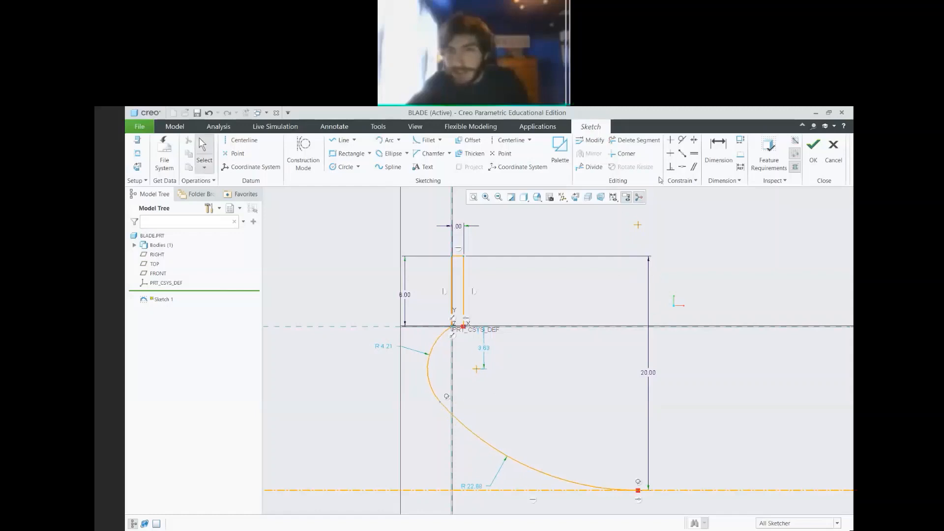
Make the junction between the two arcs coincident with the vertical axis
left_click(683, 170)
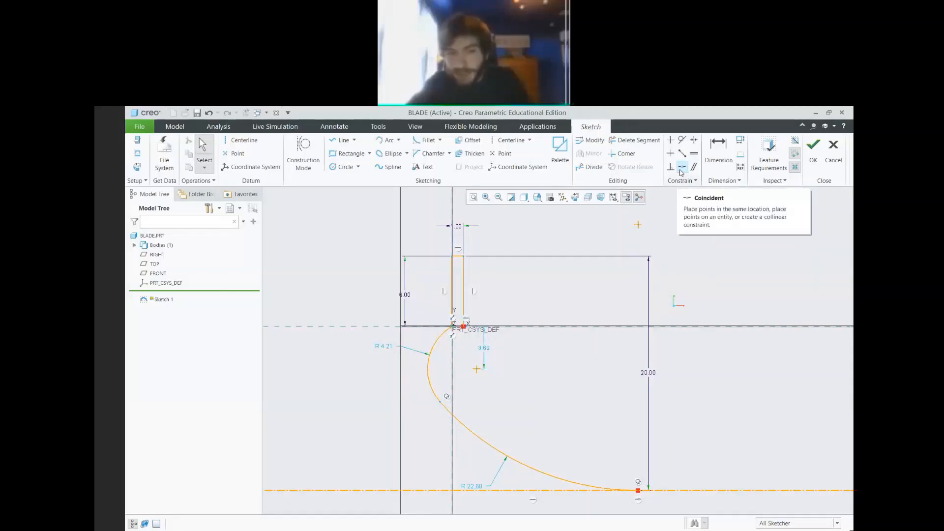
left_click(682, 169)
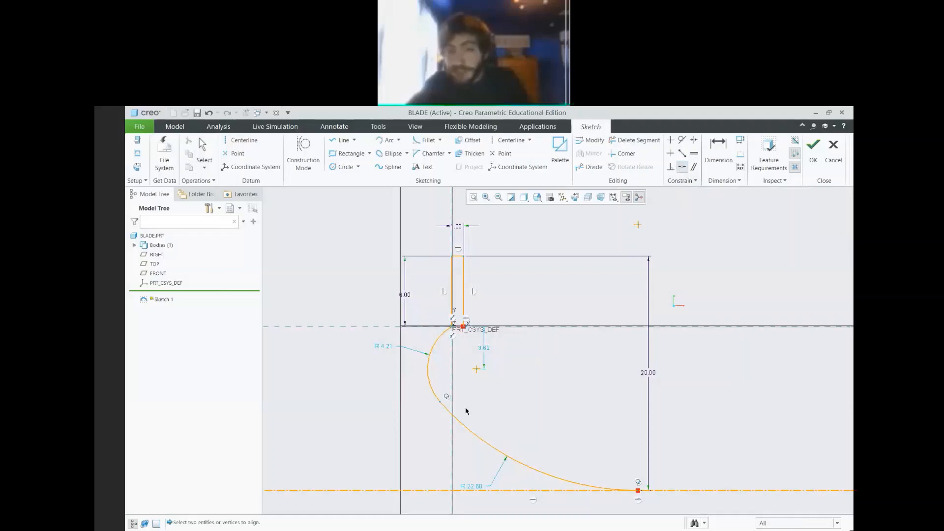
left_click(440, 402)
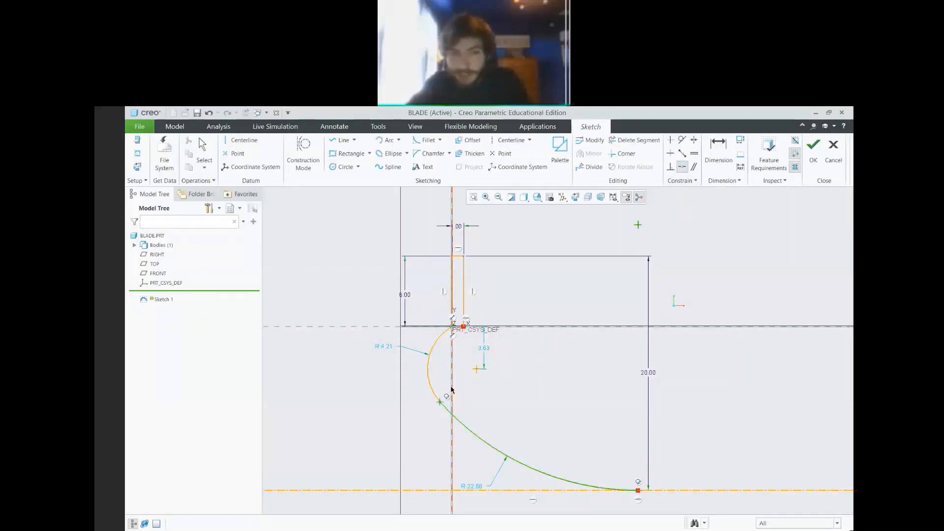
left_click(450, 386)
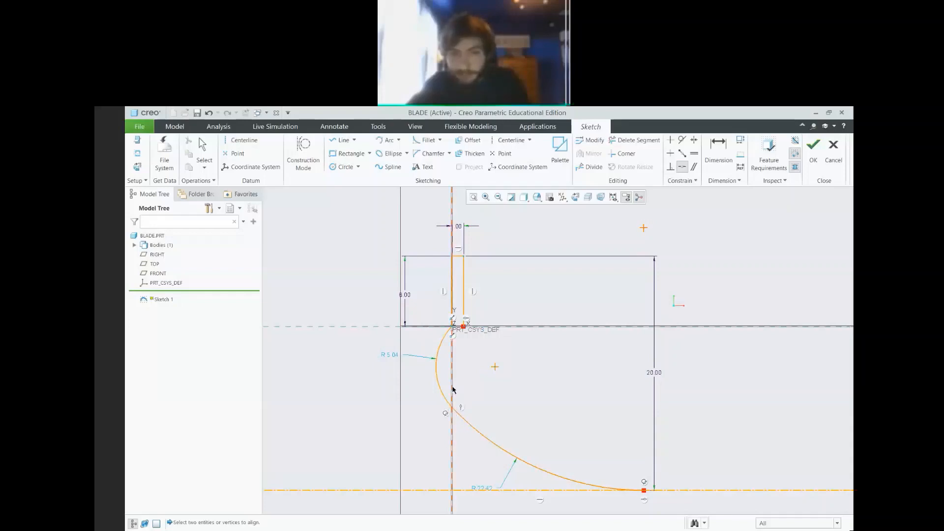
middle_click(461, 404)
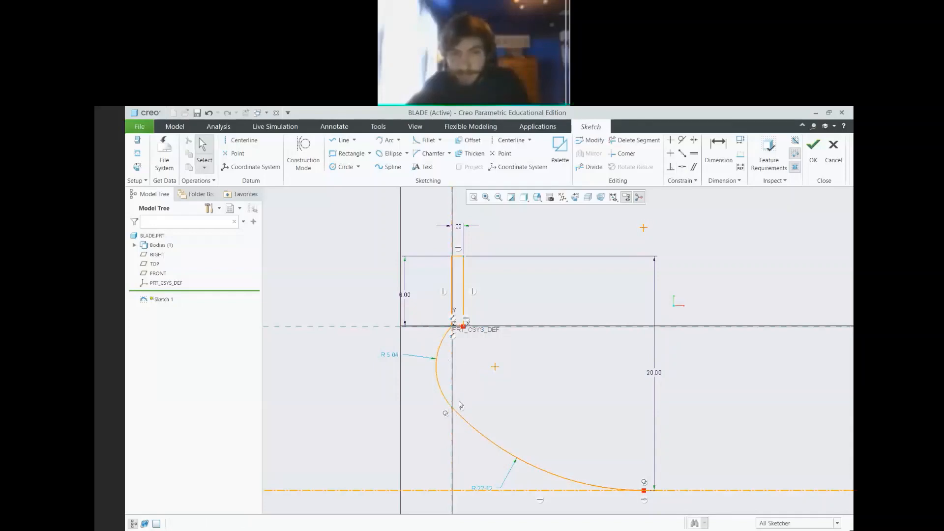
Slide the arc junction up the vertical axis until the lower arc's radius is about 21.3, and move that radius dimension closer to the arc
mouse_move(452, 410)
left_mouse_down()
mouse_move(451, 378)
mouse_move(451, 453)
mouse_move(451, 363)
mouse_move(452, 457)
mouse_move(455, 371)
mouse_move(458, 403)
left_mouse_up()
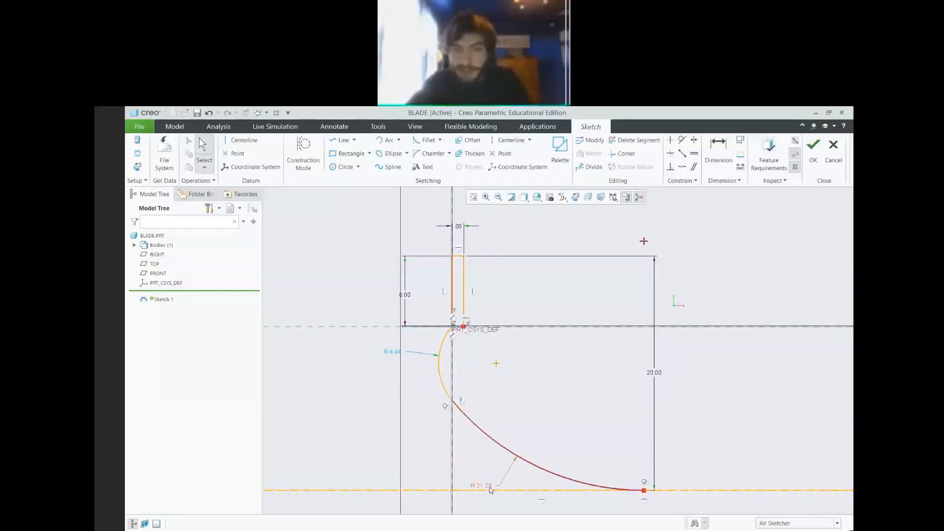
mouse_move(491, 487)
left_mouse_down()
mouse_move(486, 472)
mouse_move(493, 469)
left_mouse_up()
left_click(508, 391)
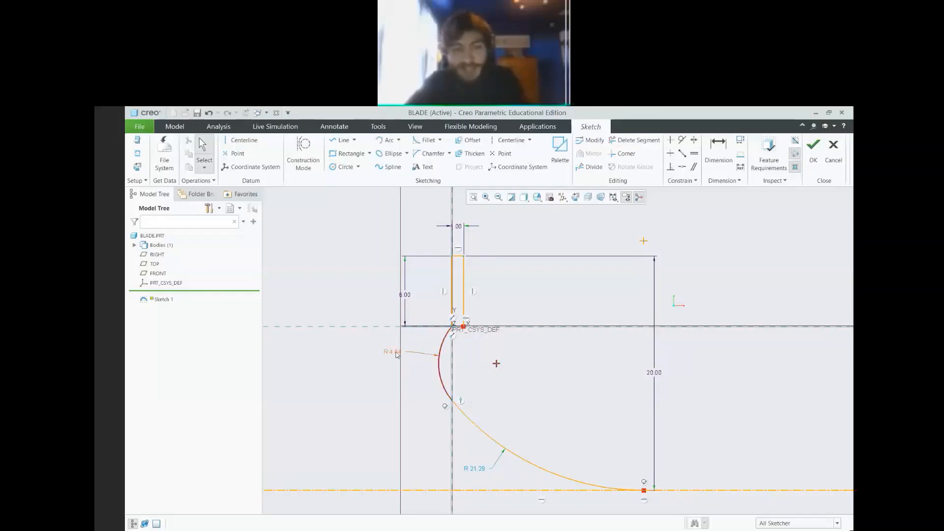
Move the upper arc's radius dimension closer and slide the arc junction down the vertical axis to radii of about 5.1 and 23.2
left_click_drag(395, 352, 414, 341)
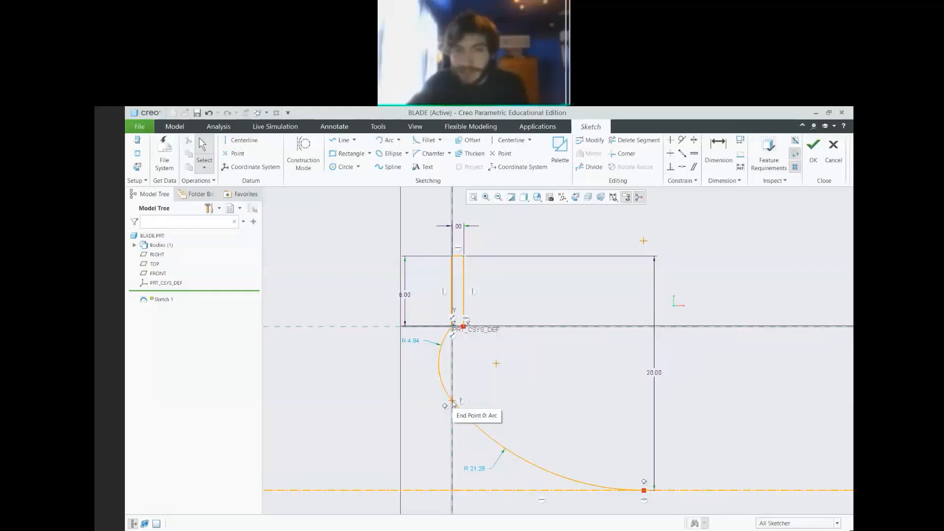
mouse_move(453, 402)
left_mouse_down()
mouse_move(456, 386)
mouse_move(451, 443)
mouse_move(458, 414)
left_mouse_up()
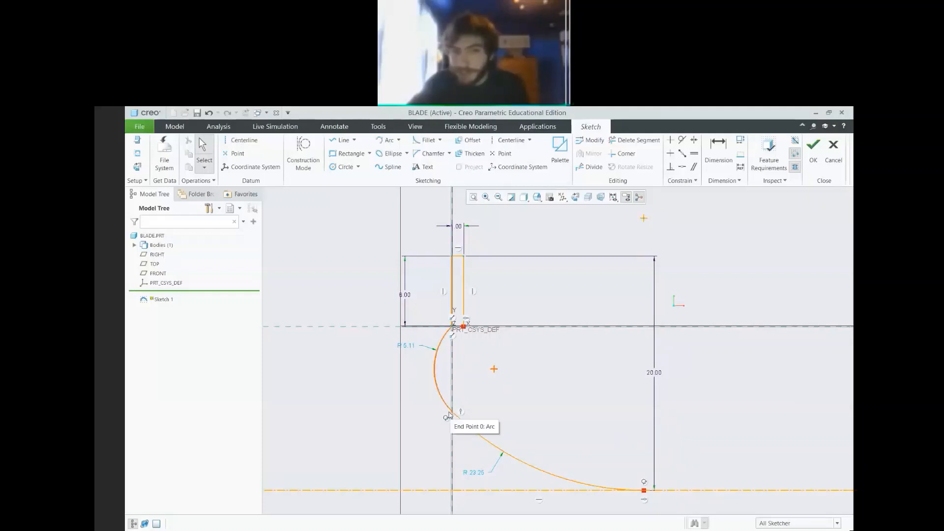
mouse_move(448, 415)
left_mouse_down()
mouse_move(453, 380)
mouse_move(452, 412)
left_mouse_up()
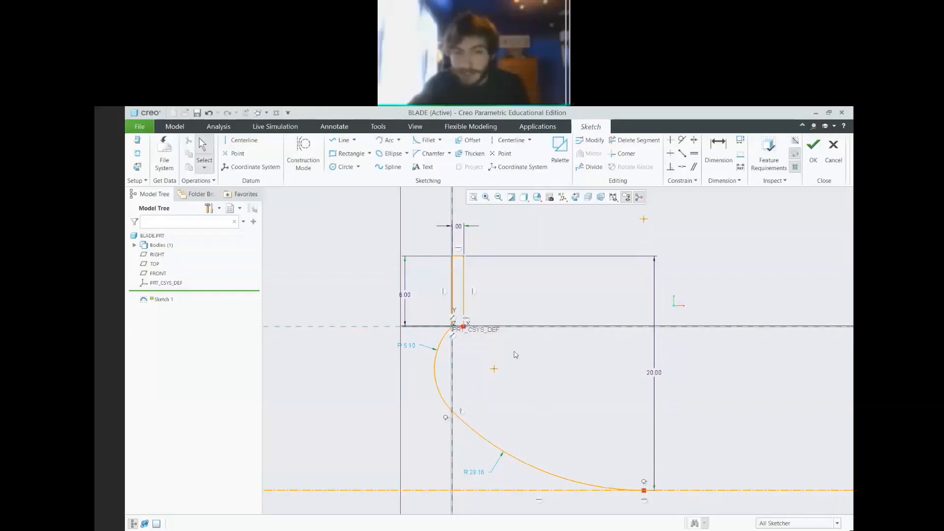
Set the lower arc's radius to 23 and the upper arc's radius to 5
scroll(497, 370, "down", 1)
scroll(515, 411, "up", 2)
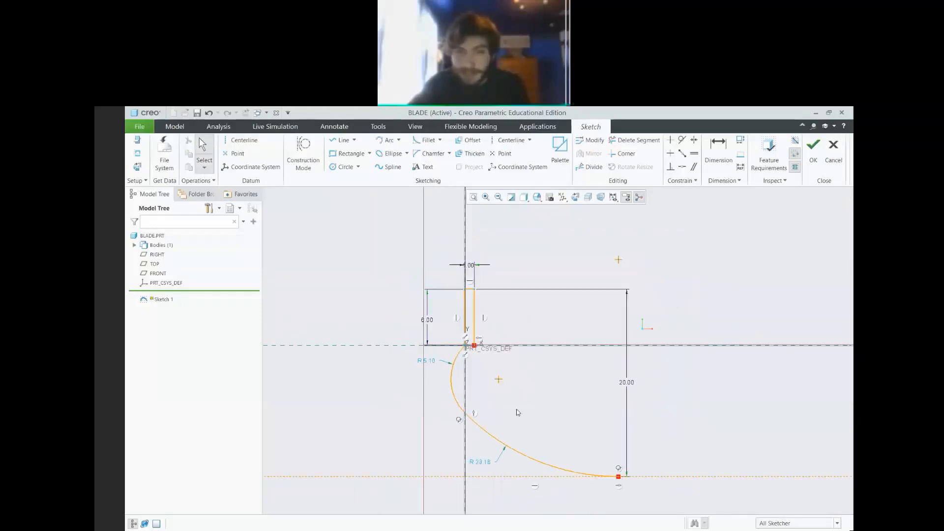
scroll(520, 421, "down", 1)
scroll(530, 445, "up", 1)
scroll(537, 478, "down", 1)
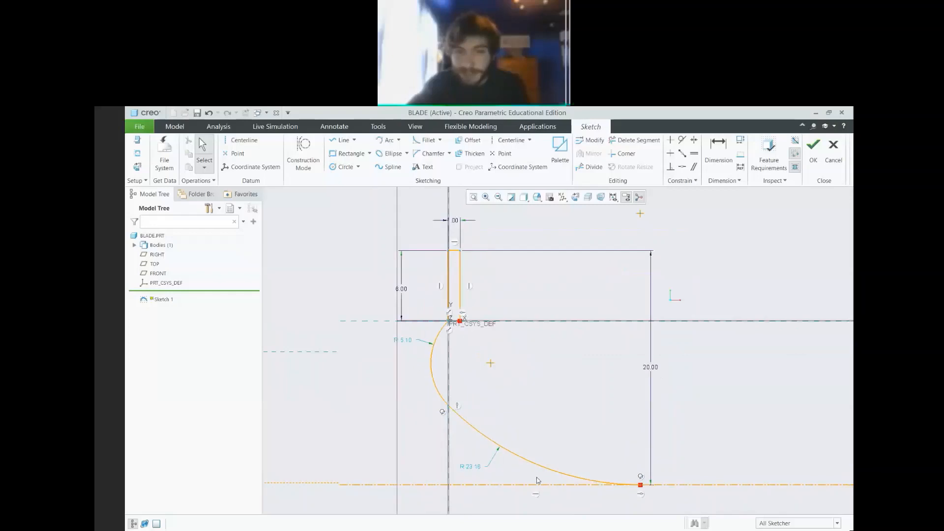
double_click(473, 466)
type("2")
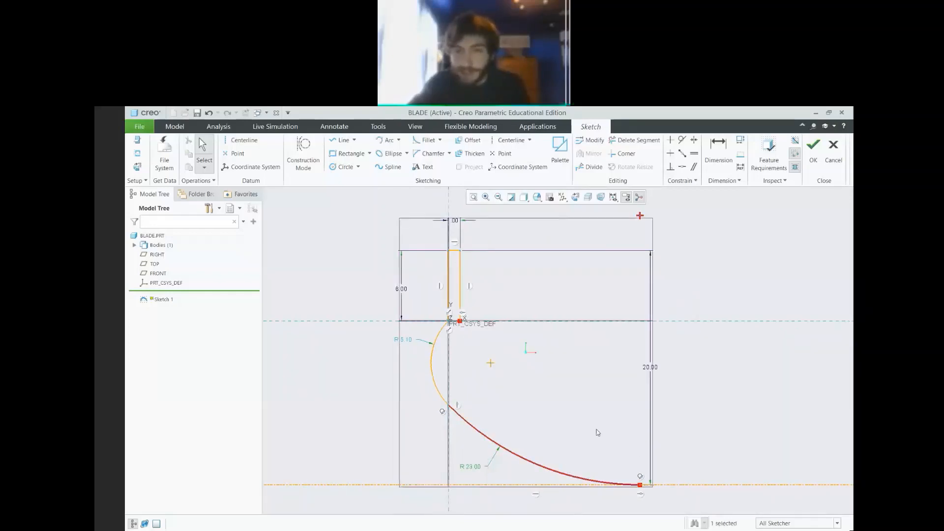
double_click(404, 339)
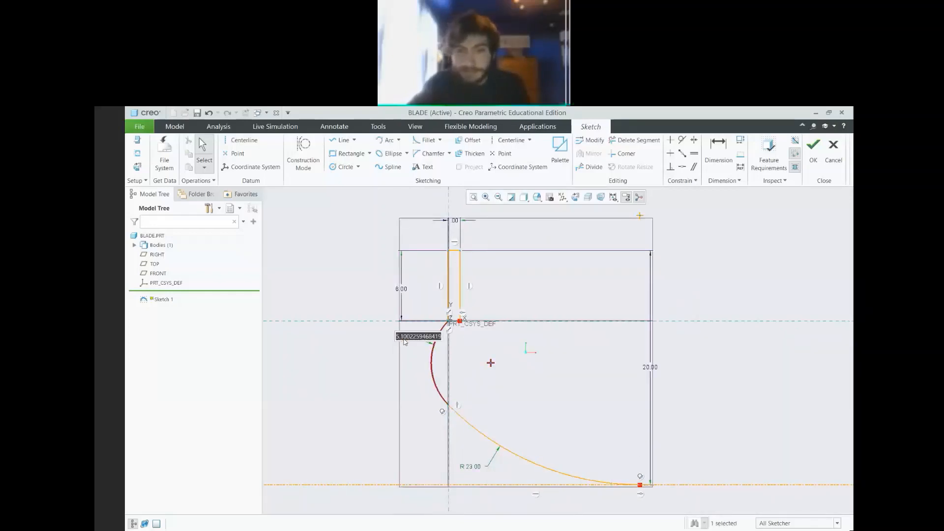
type("5")
key("Return")
left_click(535, 391)
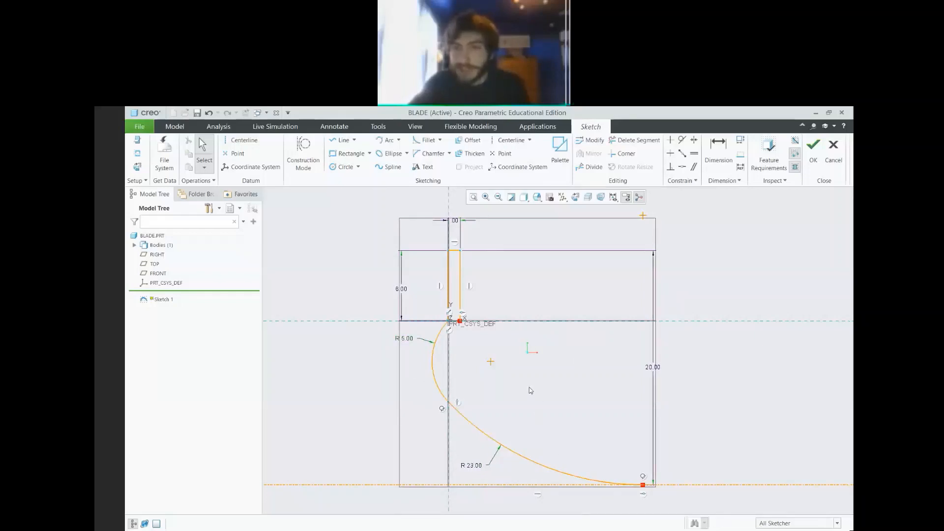
Rearrange the rectangle's width dimension and both arc radius dimensions so they sit clear of the blade outline
middle_click_drag(503, 387, 500, 383, "shift")
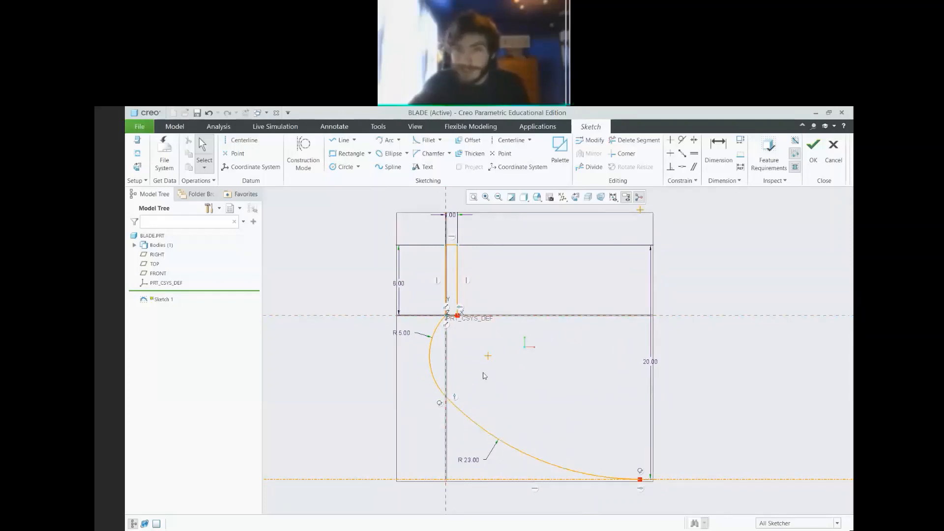
middle_click_drag(484, 375, 449, 392, "shift")
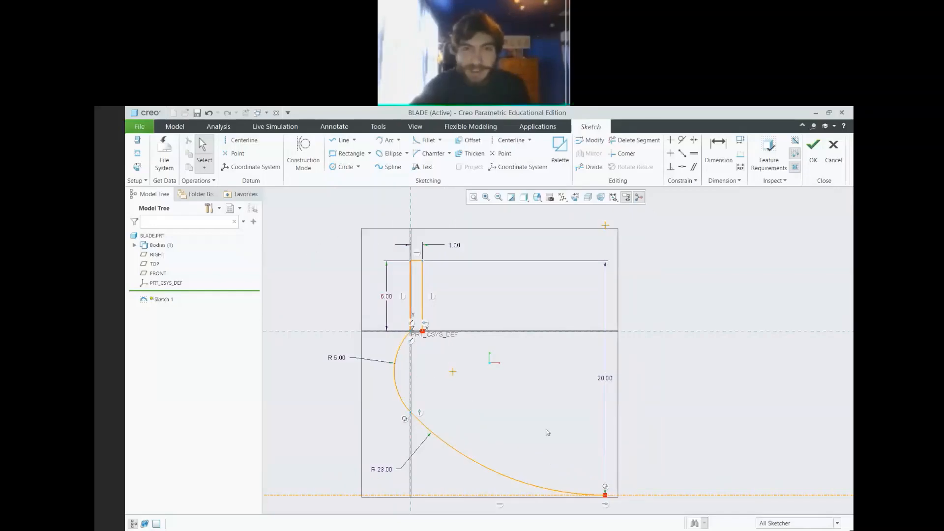
scroll(553, 454, "down", 2)
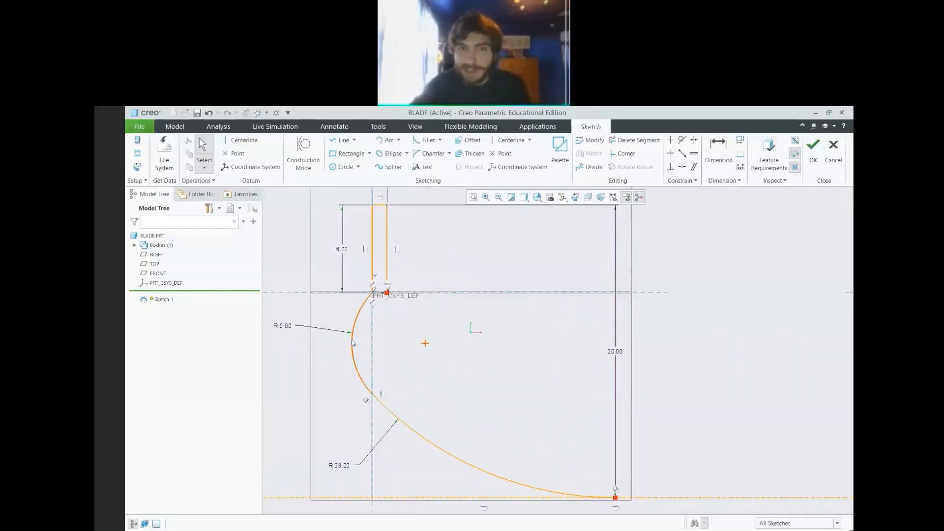
Sketch two tangent inner arcs starting at the rectangle's lower-right corner, pulling the second one out to a radius of about 8.5
left_click(384, 143)
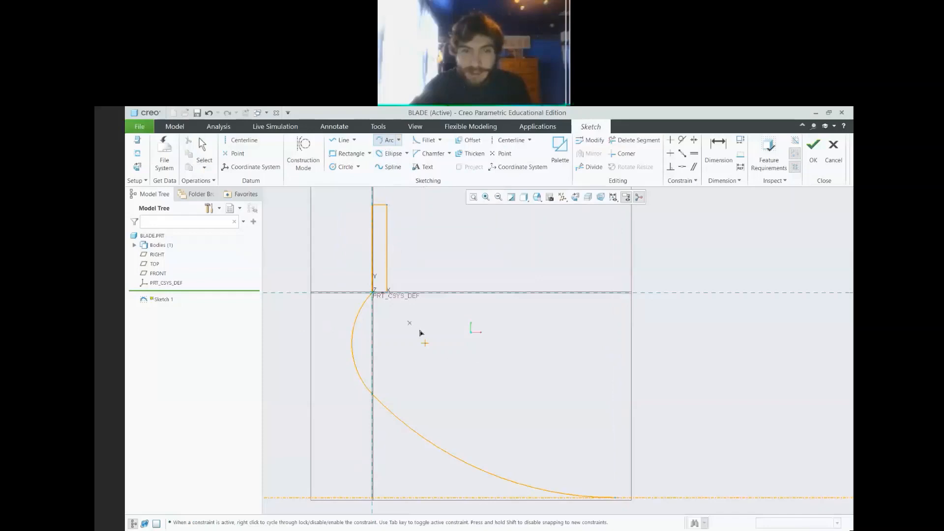
left_click(387, 293)
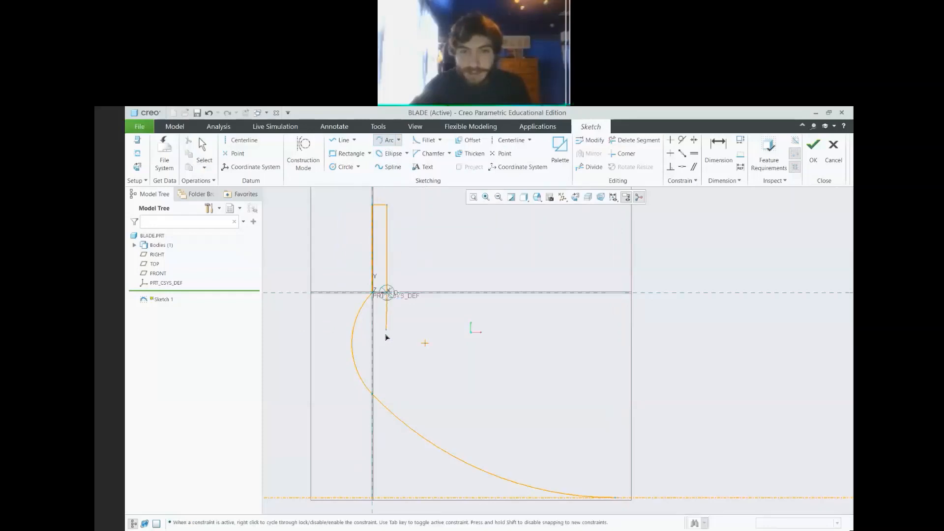
left_click(392, 373)
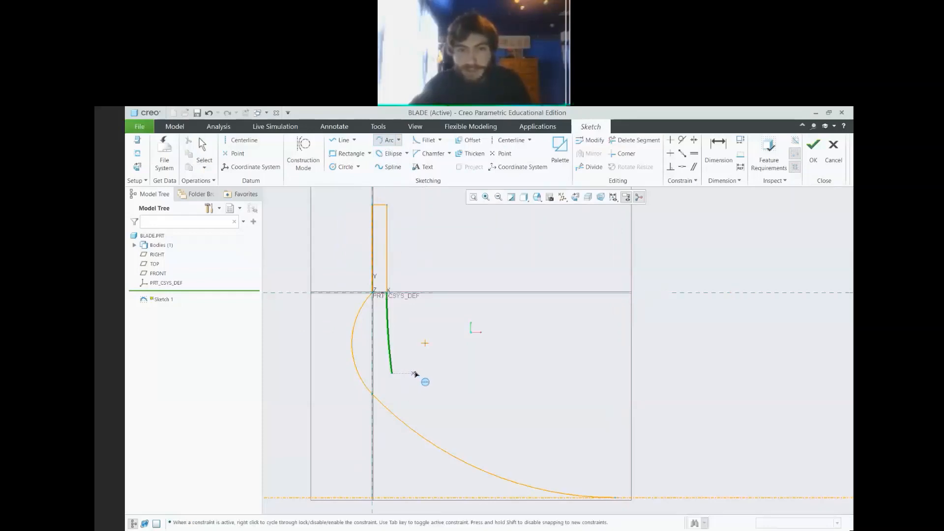
left_click(415, 375)
left_click(392, 373)
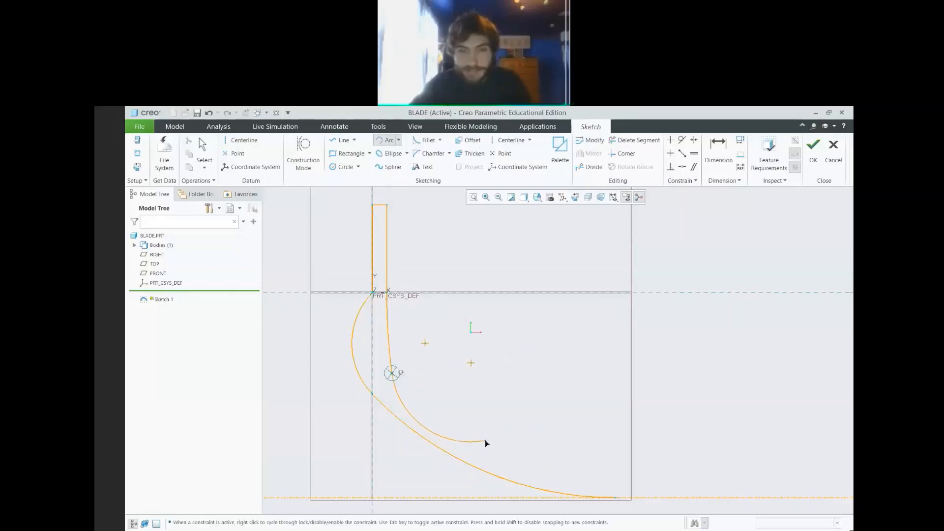
left_click(487, 444)
middle_click(519, 437)
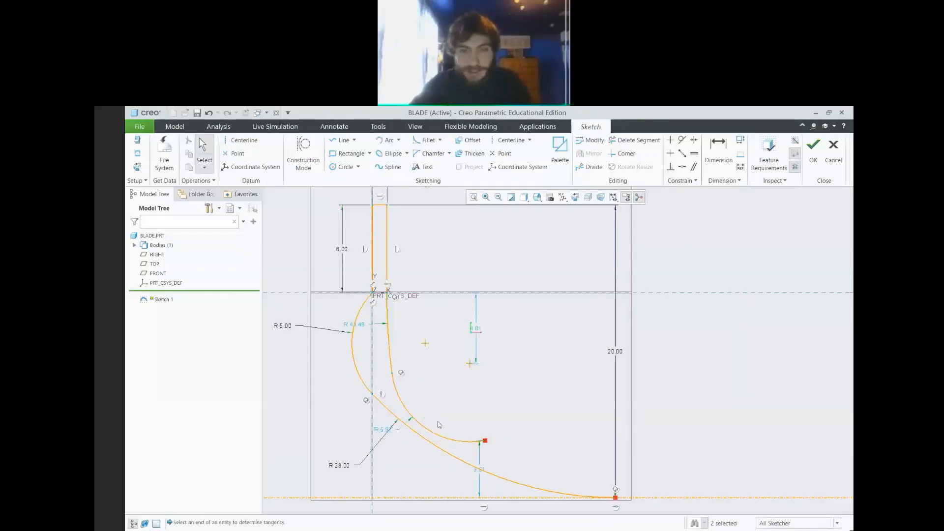
mouse_move(445, 441)
left_mouse_down()
mouse_move(474, 436)
mouse_move(521, 457)
mouse_move(563, 449)
mouse_move(553, 470)
mouse_move(521, 457)
left_mouse_up()
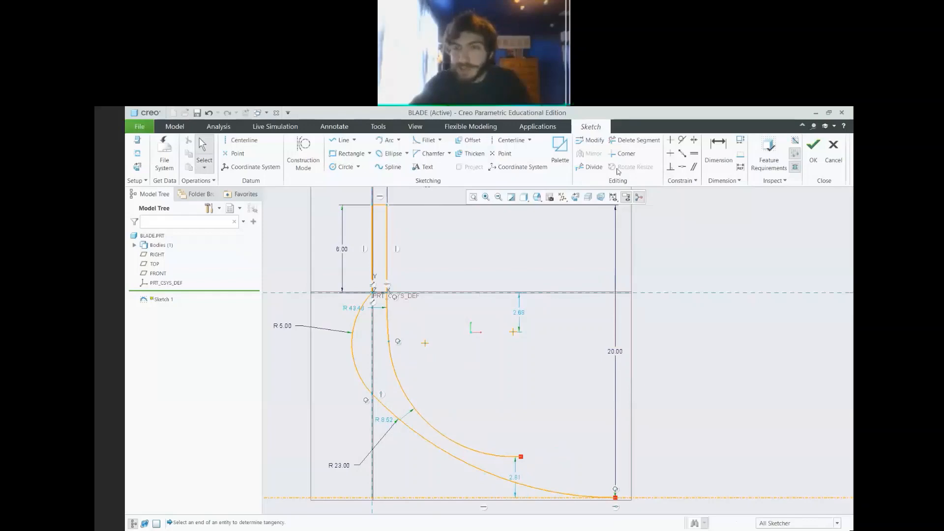
Try an equal-radius constraint between the outer and inner upper arcs, and pull the inner curve's free end outward
left_click(693, 157)
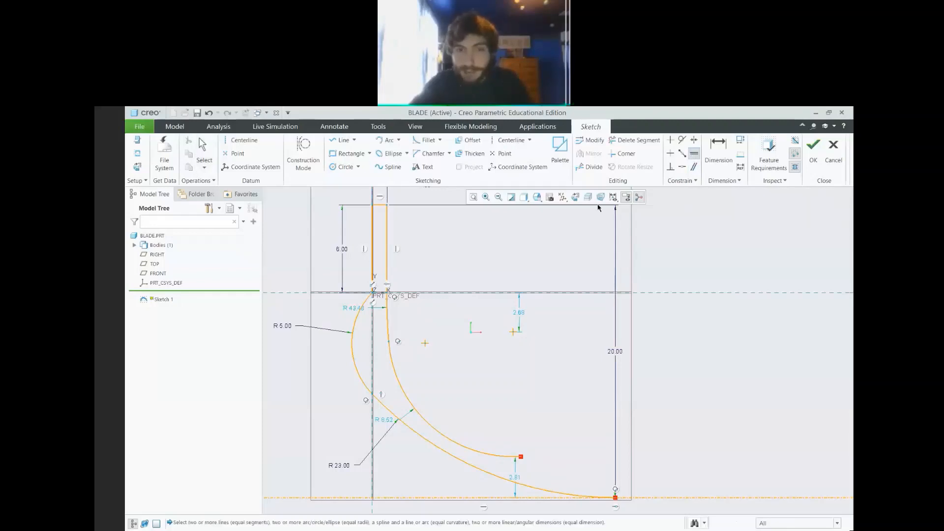
left_click(353, 330)
left_click(392, 353)
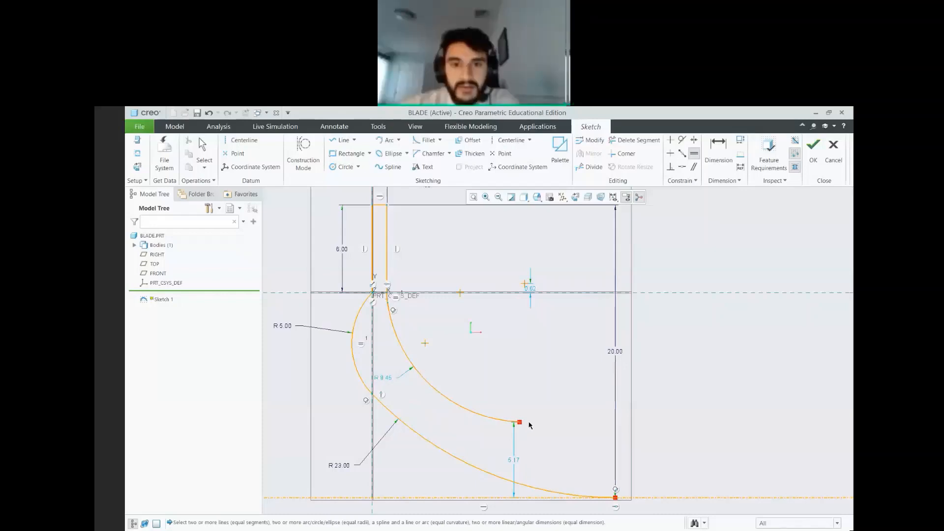
left_click_drag(521, 422, 577, 417)
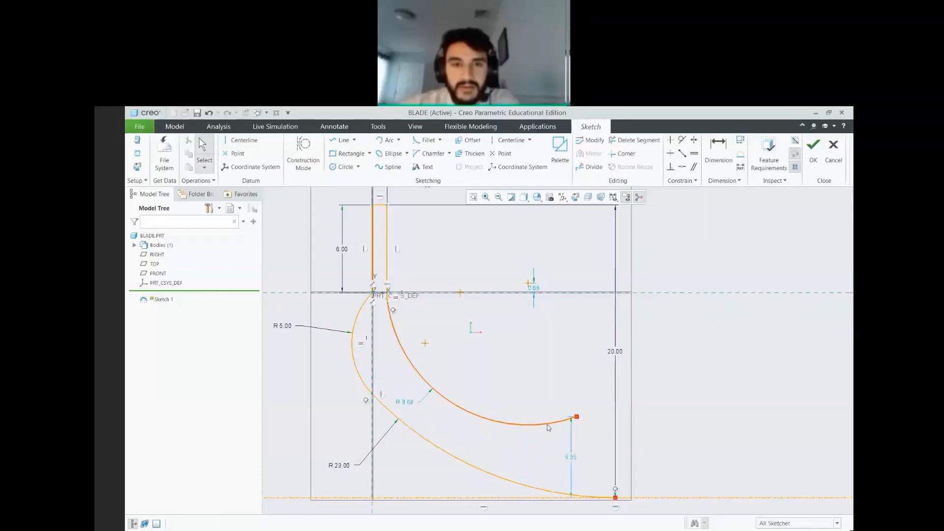
left_click_drag(388, 303, 391, 321)
key("ctrl+z")
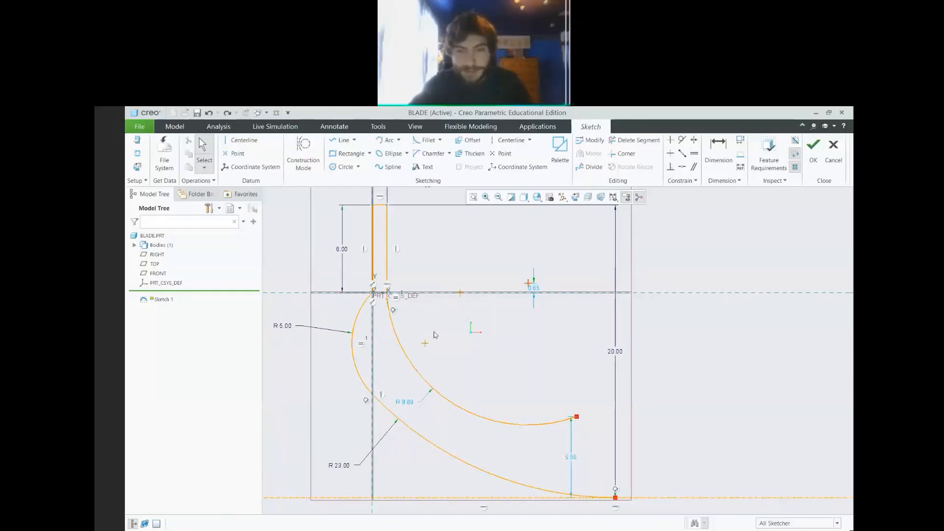
Try an equal-radius constraint between the outer lower arc and the remaining inner arc
left_click(694, 153)
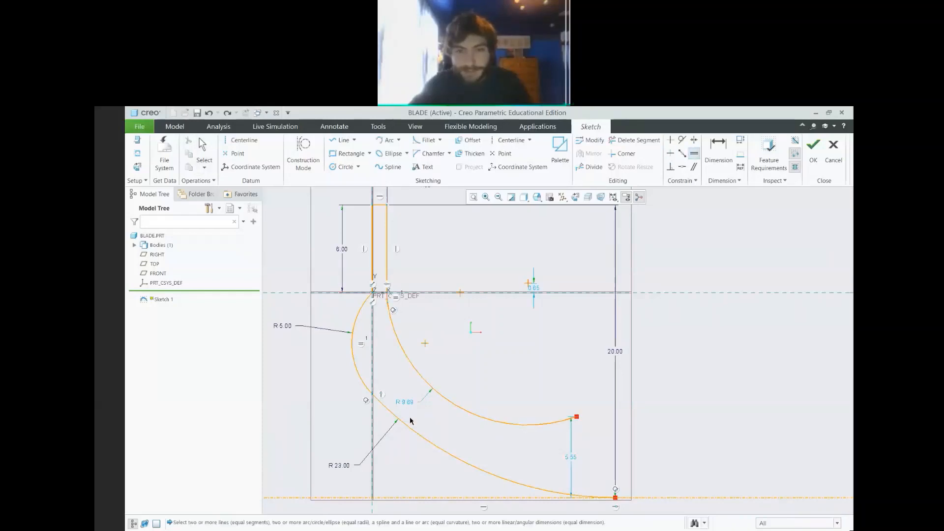
left_click(404, 424)
left_click(432, 389)
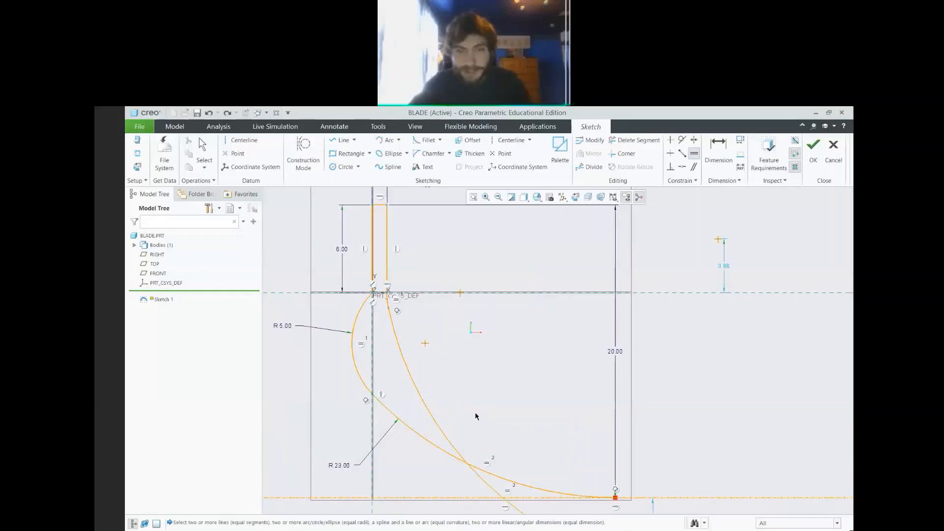
Remove the inner arcs from the sketch, leaving only the rectangle and the outer curve
scroll(476, 416, "up", 3)
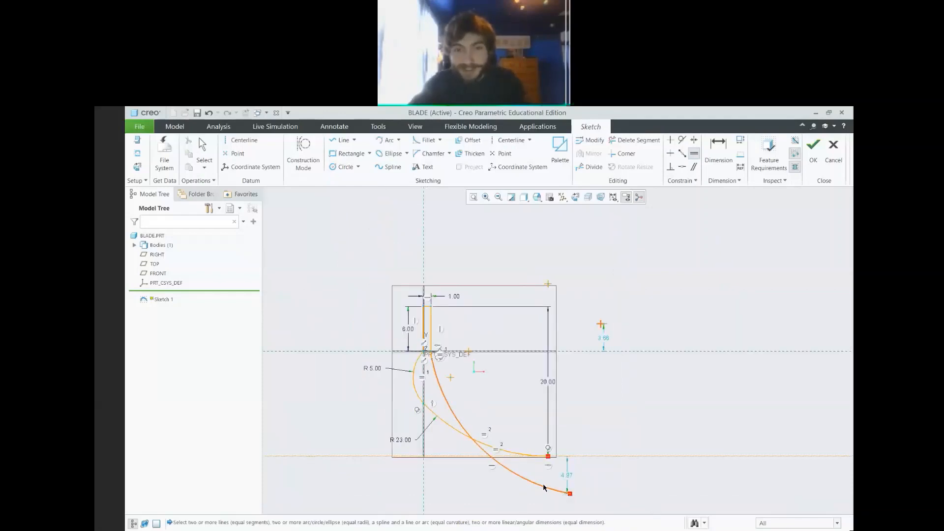
middle_click(441, 376)
scroll(438, 369, "down", 5)
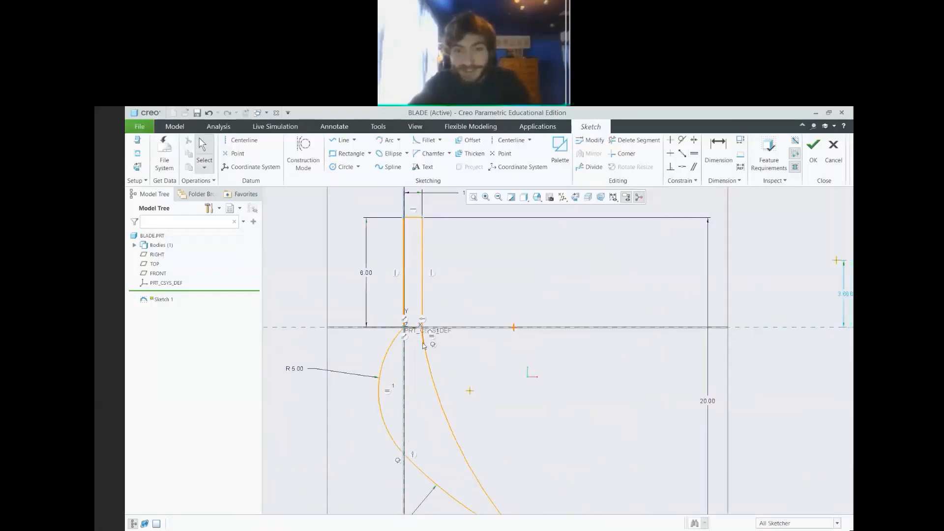
key("ctrl+z")
key("ctrl+z")
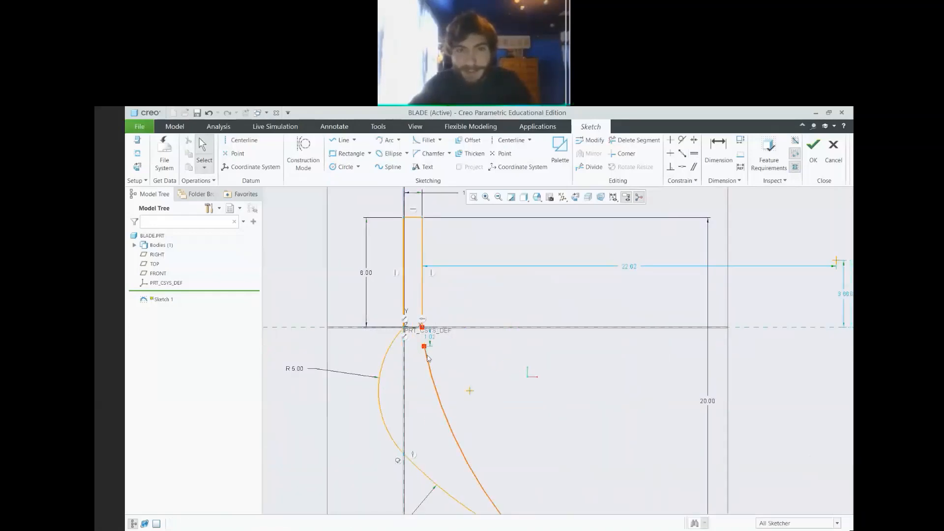
scroll(425, 347, "up", 3)
scroll(457, 388, "down", 1)
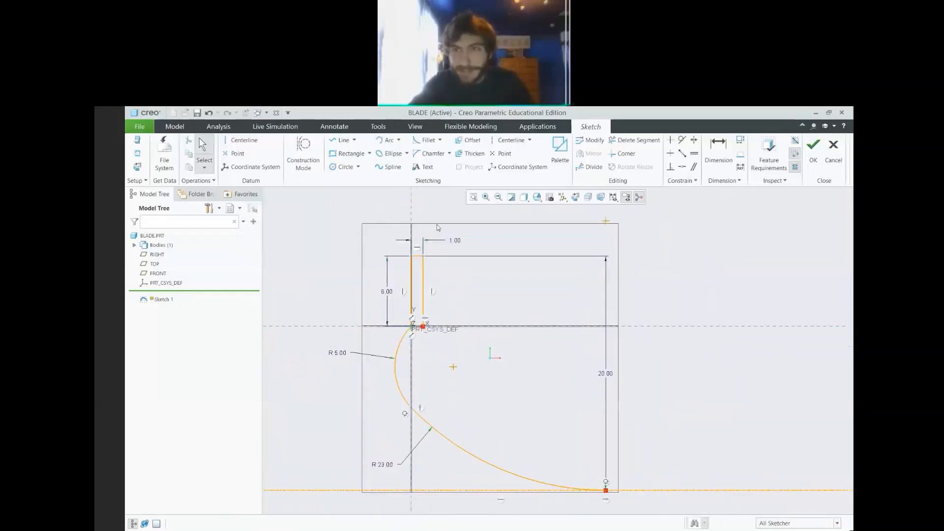
Offset the upper R5 arc inward with an offset value of -1
left_click(469, 140)
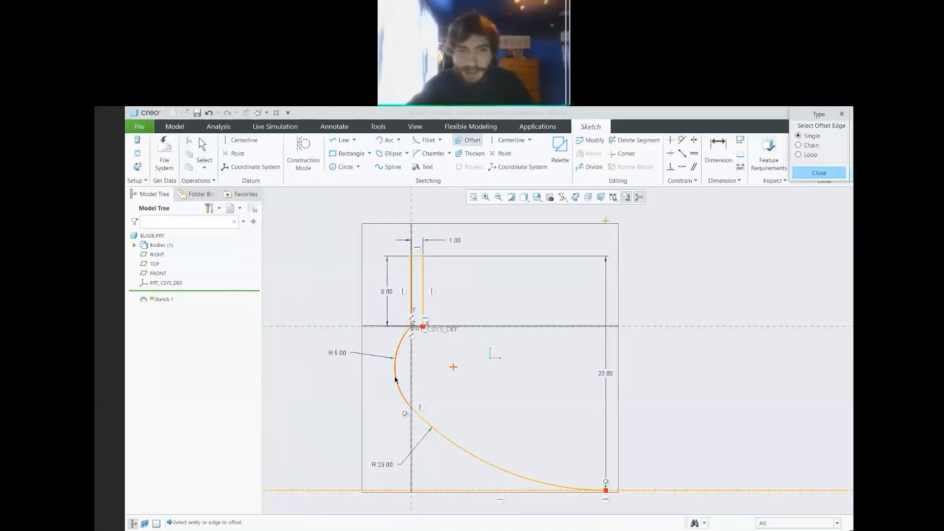
left_click(425, 422)
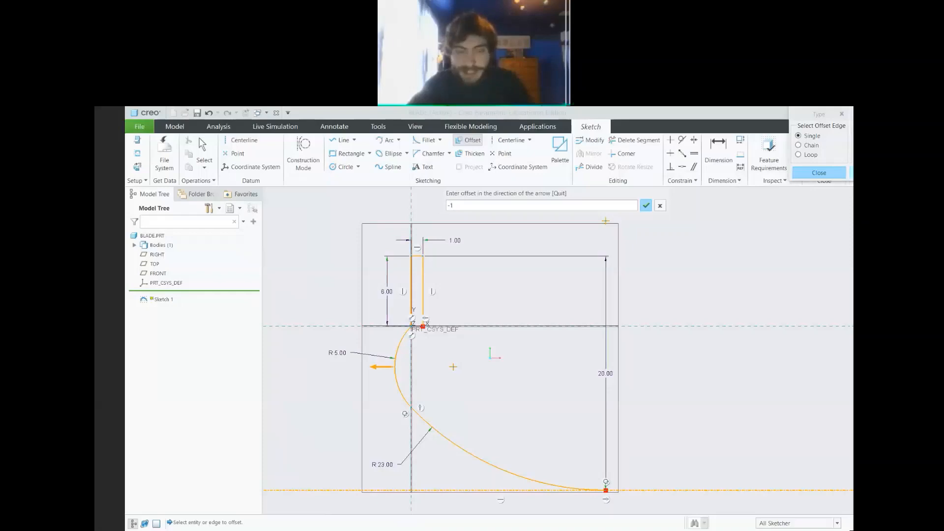
left_click(648, 207)
Make the upper end of the offset inner arc coincident with the rectangle's lower-right corner
scroll(432, 354, "up", 4)
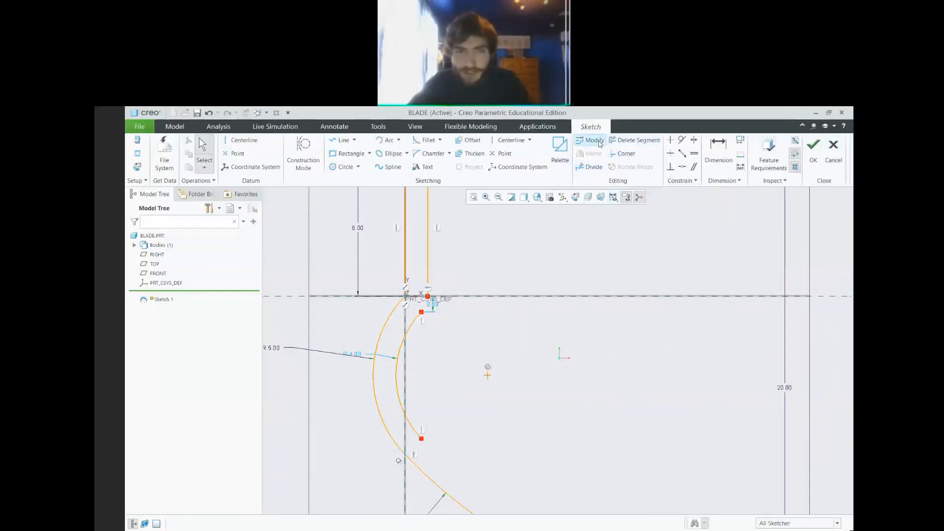
left_click(682, 167)
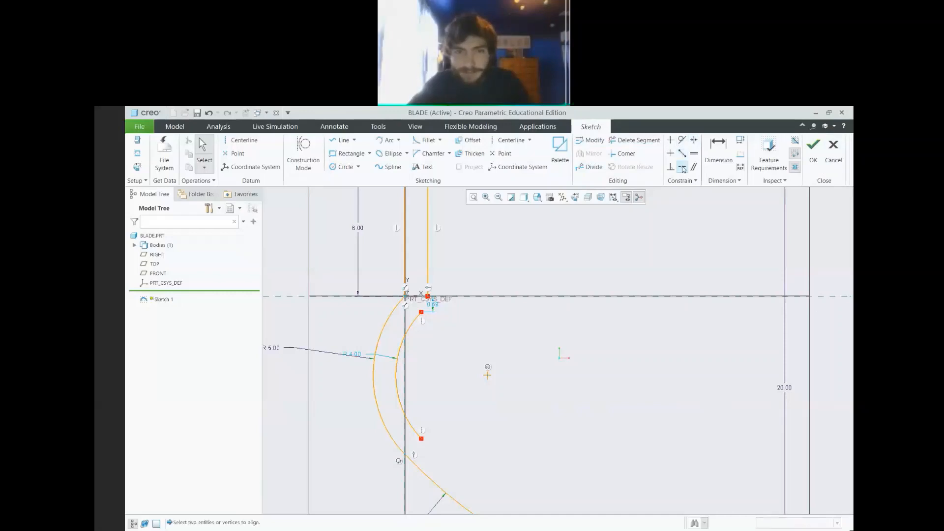
left_click(429, 297)
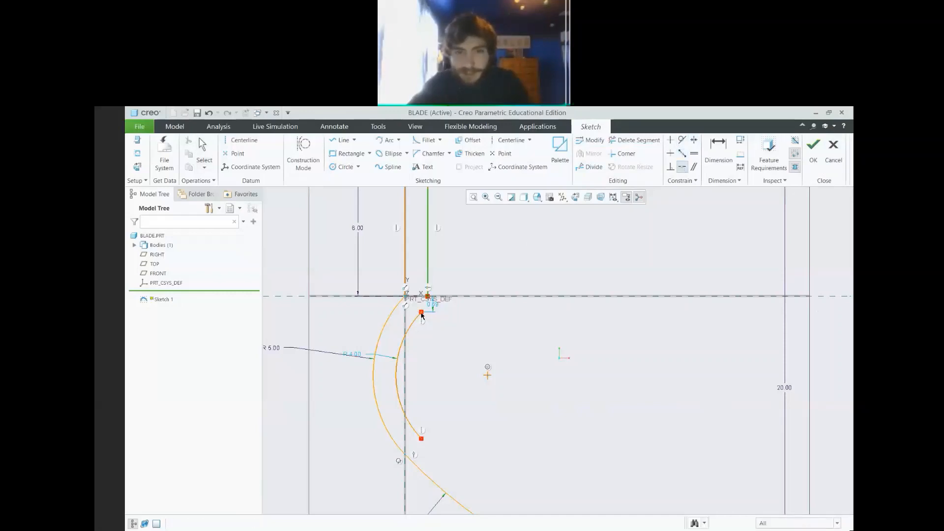
left_click(421, 314)
scroll(436, 405, "up", 3)
scroll(438, 385, "down", 3)
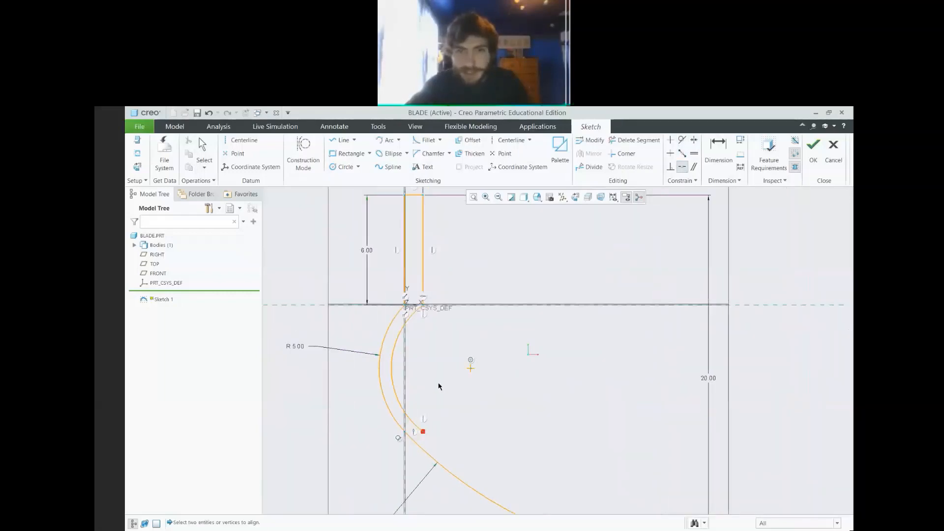
Offset the lower R23 arc inward with an offset value of -1
scroll(438, 385, "up", 3)
scroll(473, 433, "down", 1)
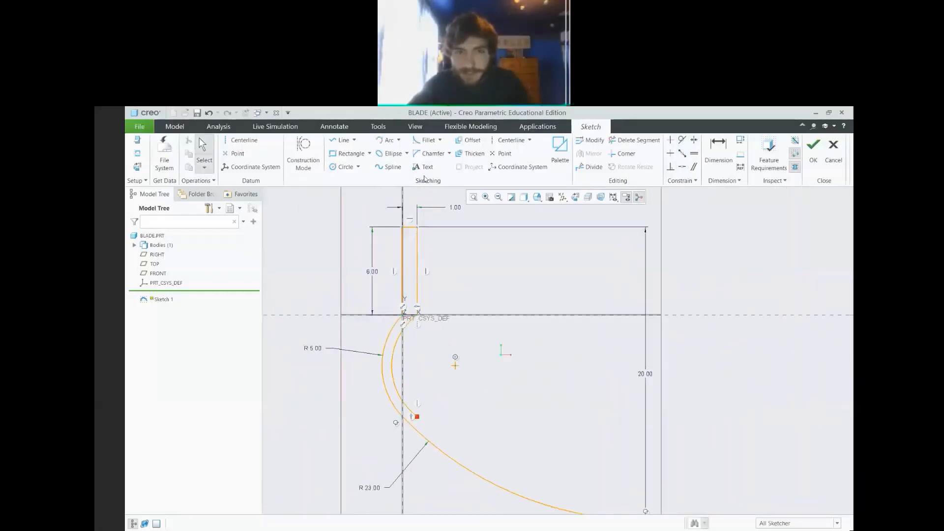
left_click(470, 140)
left_click(468, 469)
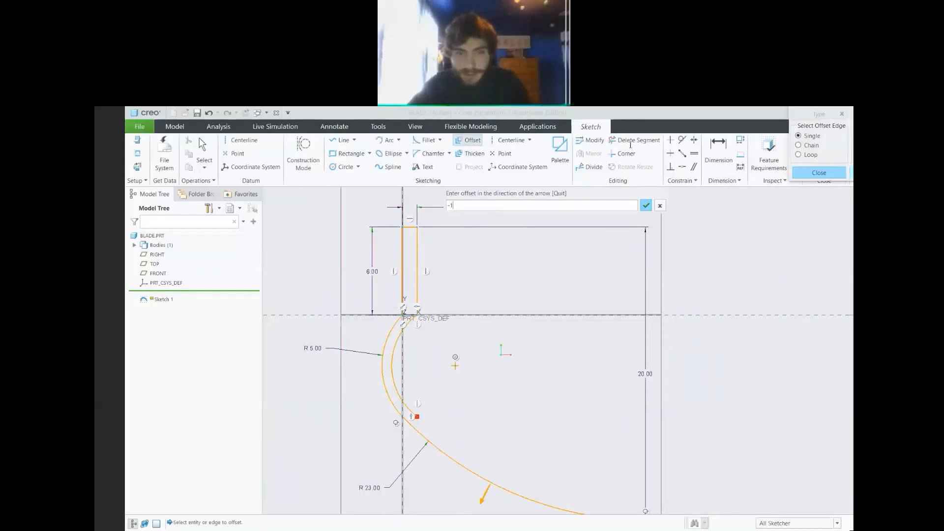
type("-1")
left_click(646, 206)
scroll(481, 402, "down", 2)
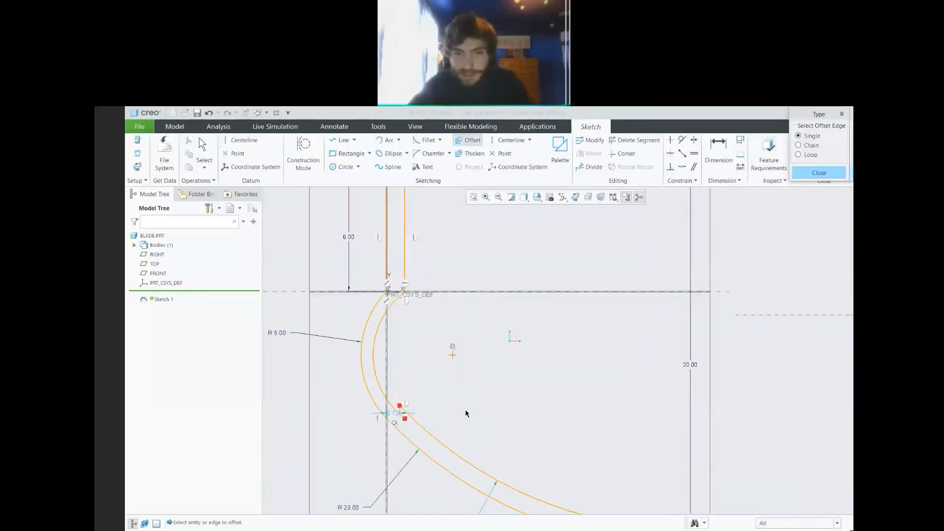
middle_click(486, 374)
Make the adjoining ends of the upper and lower offset inner arcs coincident
left_click(683, 167)
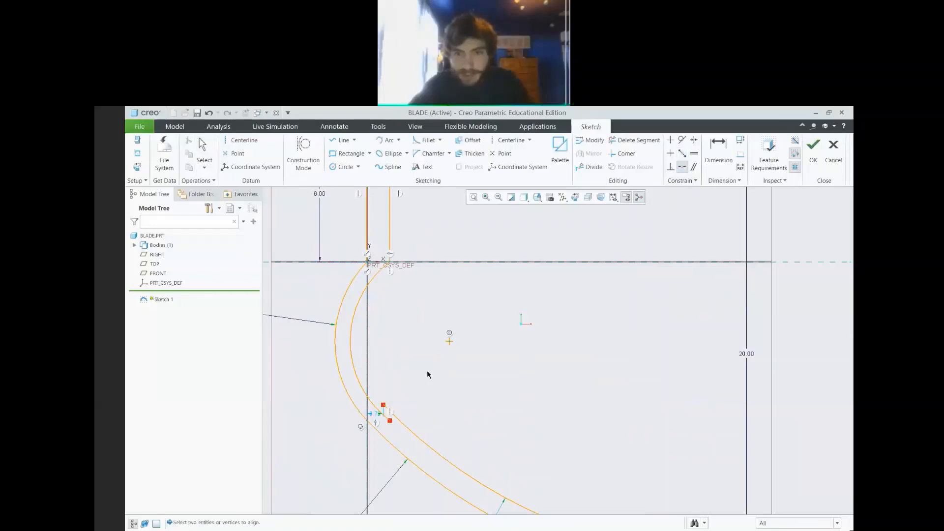
left_click(390, 421)
left_click(390, 422)
scroll(438, 400, "up", 3)
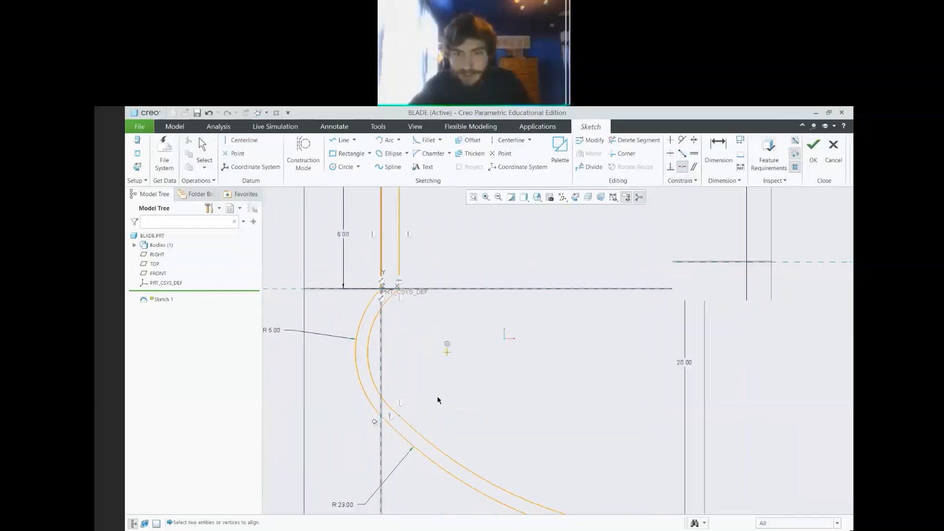
Close the curve's lower end with a vertical line from the inner arc's endpoint to the outer arc's endpoint
scroll(561, 470, "down", 5)
middle_click(609, 466)
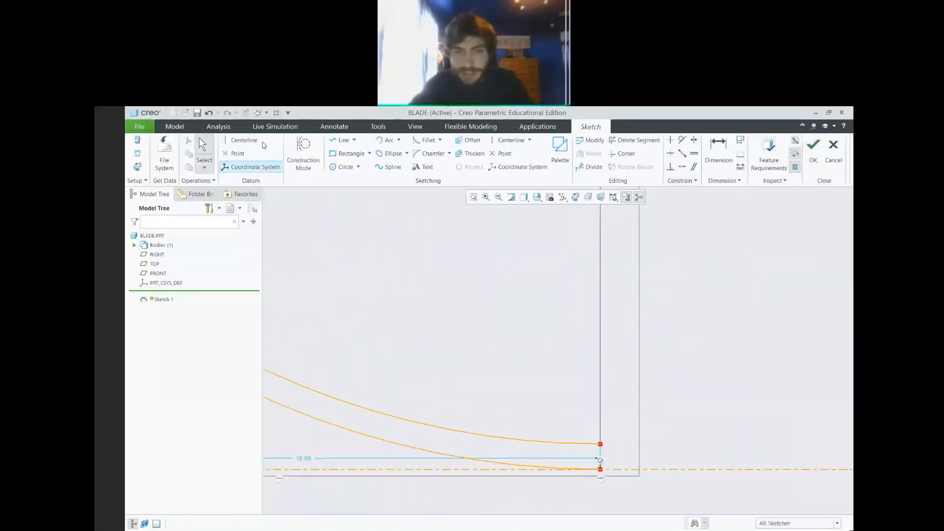
left_click(342, 140)
left_click(601, 444)
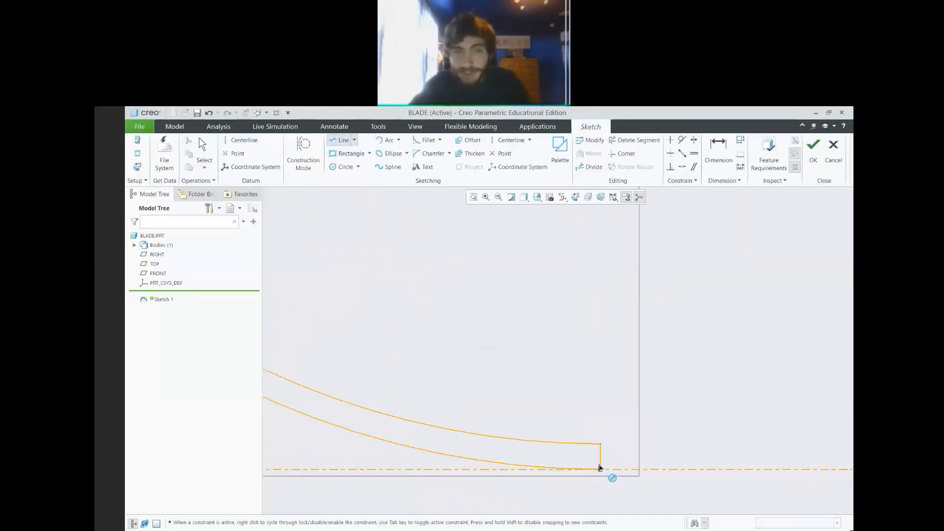
left_click(601, 468)
middle_click(607, 384)
scroll(507, 362, "up", 1)
scroll(518, 370, "up", 5)
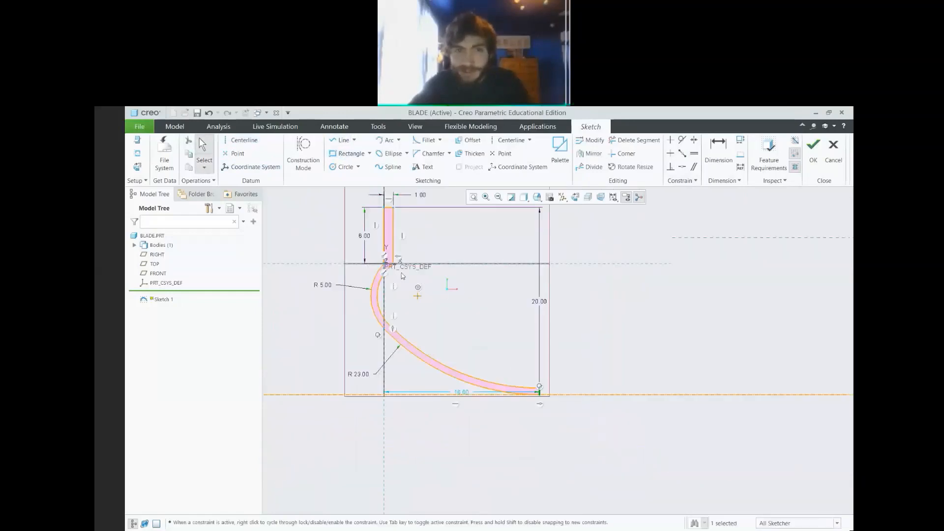
Examine the closed blade profile, checking the joints between rectangle and arcs, the lower end and the dimensions
scroll(394, 263, "down", 2)
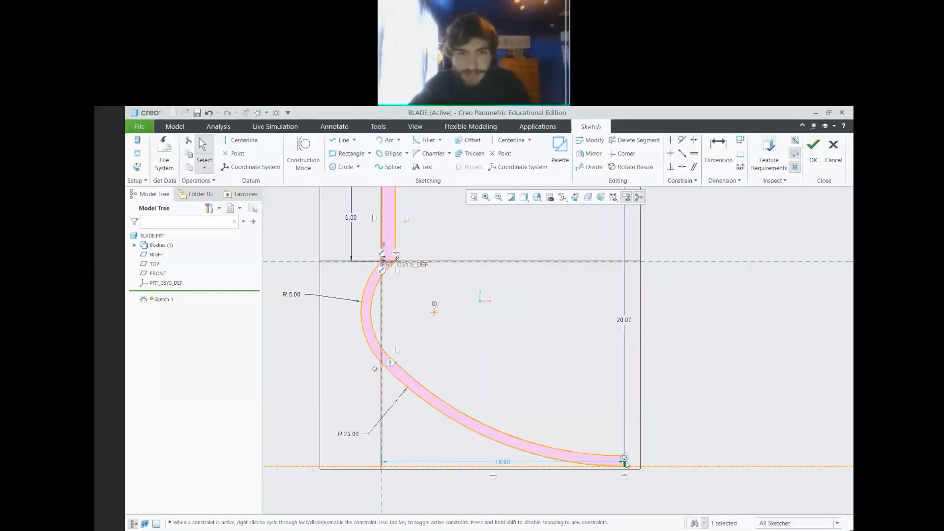
scroll(393, 244, "up", 4)
scroll(394, 244, "down", 5)
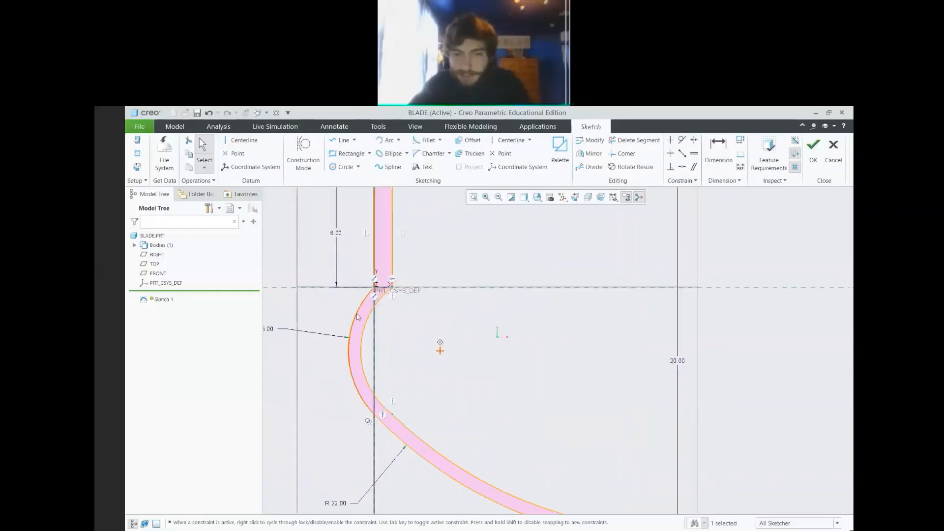
scroll(358, 316, "up", 2)
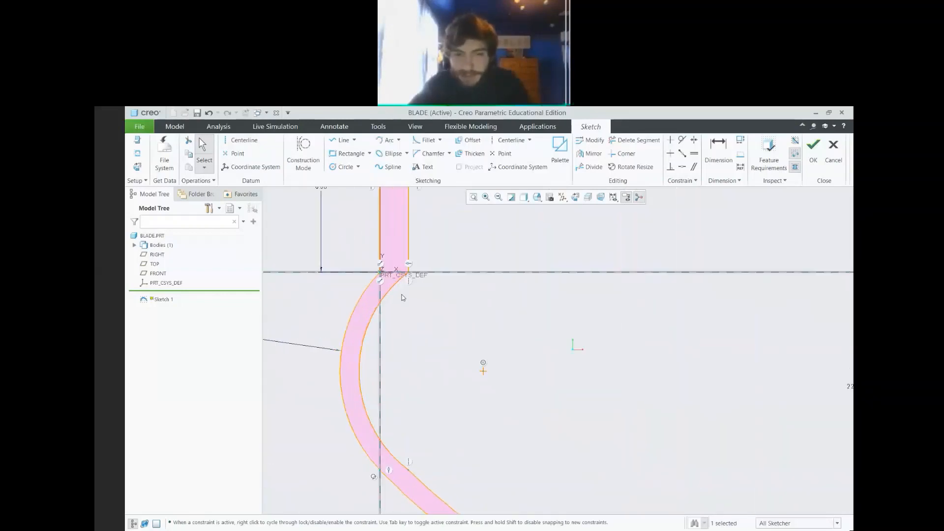
left_click(393, 378)
scroll(396, 386, "up", 1)
scroll(423, 391, "up", 1)
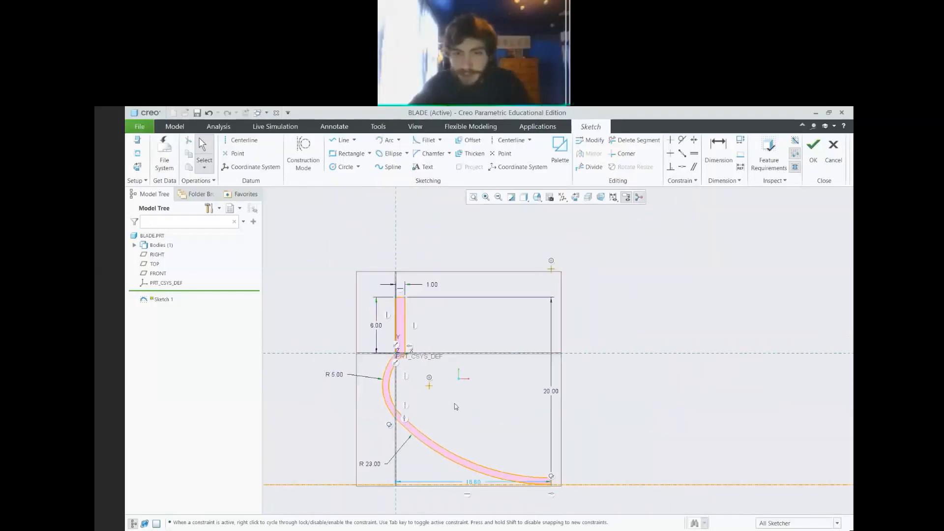
scroll(470, 435, "down", 1)
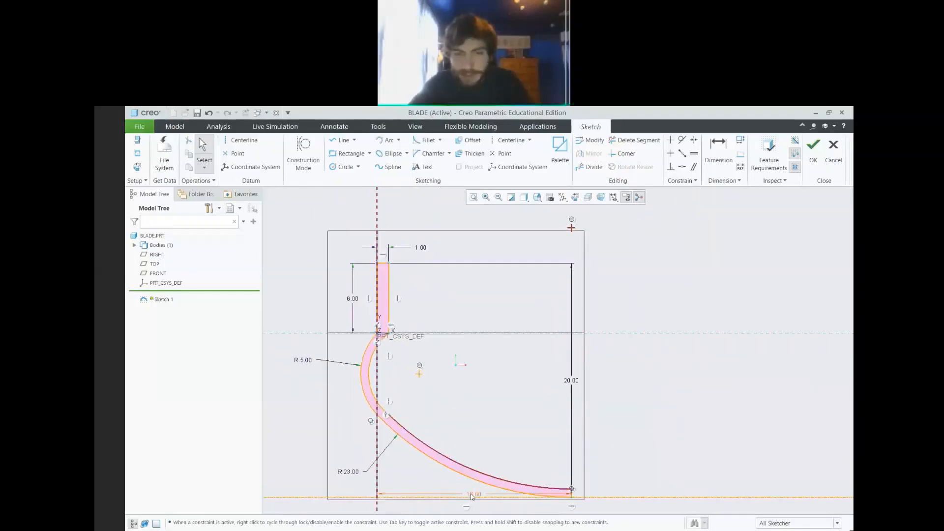
scroll(481, 504, "up", 1)
scroll(478, 505, "down", 1)
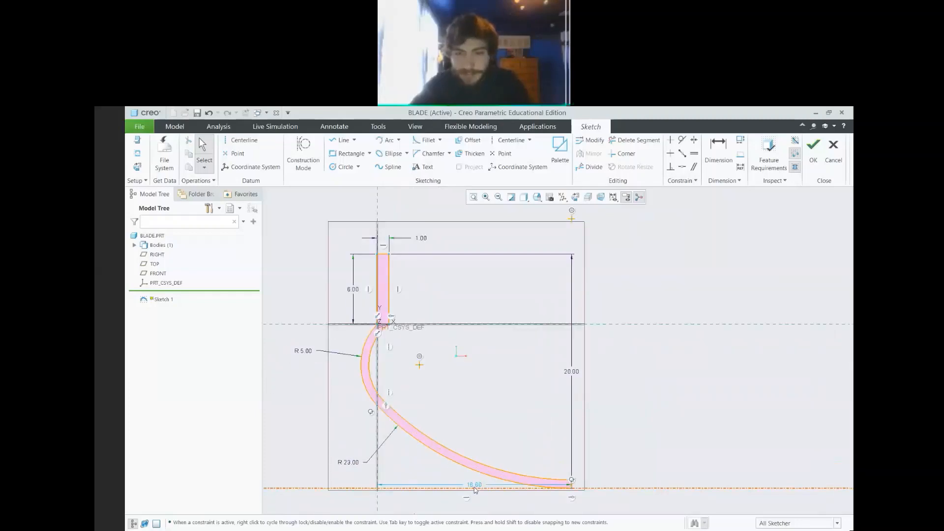
Move the horizontal width dimension clear of the curve, placing it below the profile's horizontal bottom centerline
left_click_drag(474, 486, 481, 507)
scroll(480, 506, "up", 2)
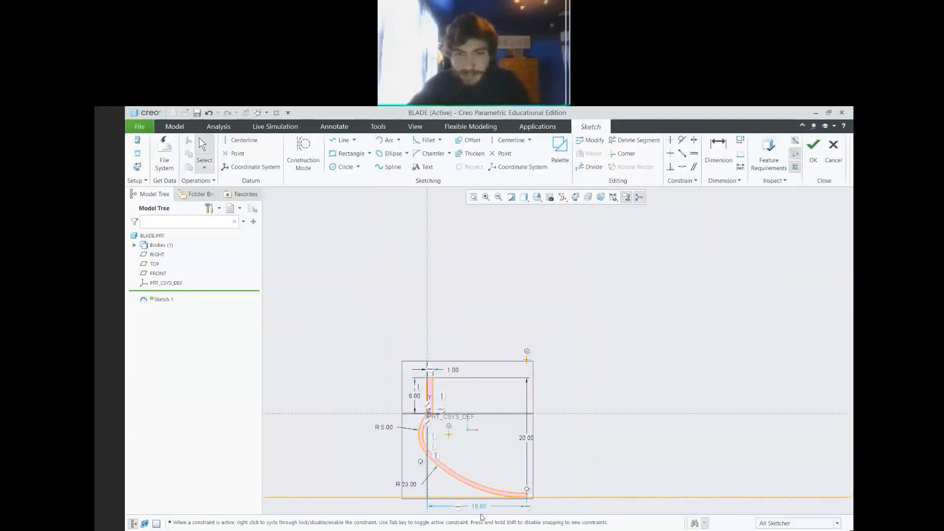
scroll(476, 492, "down", 1)
scroll(461, 444, "up", 3)
scroll(469, 453, "down", 2)
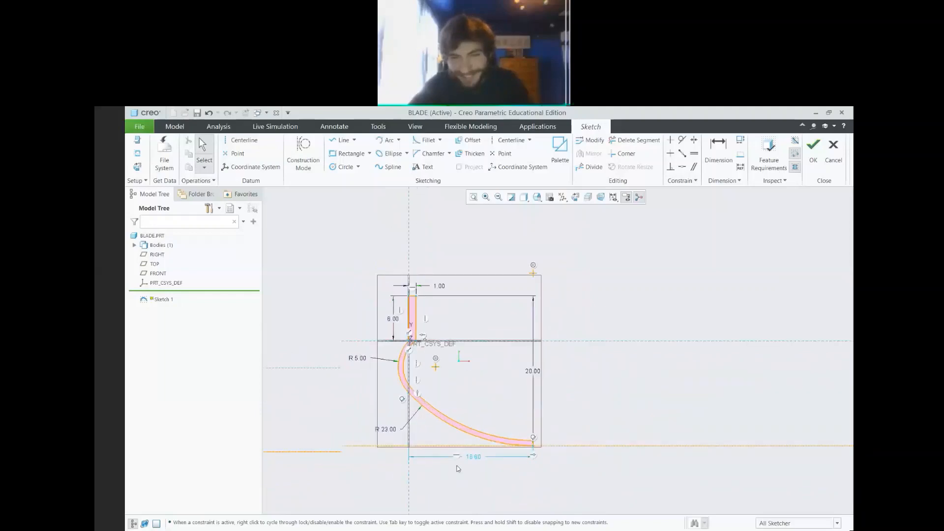
Set the horizontal width dimension of the inner lower arc's end to 15
double_click(472, 457)
type("15")
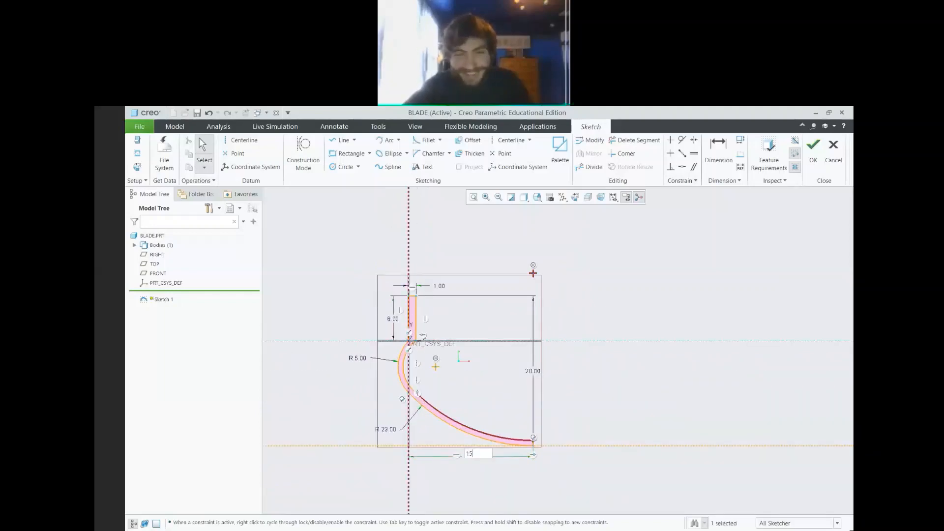
key("Return")
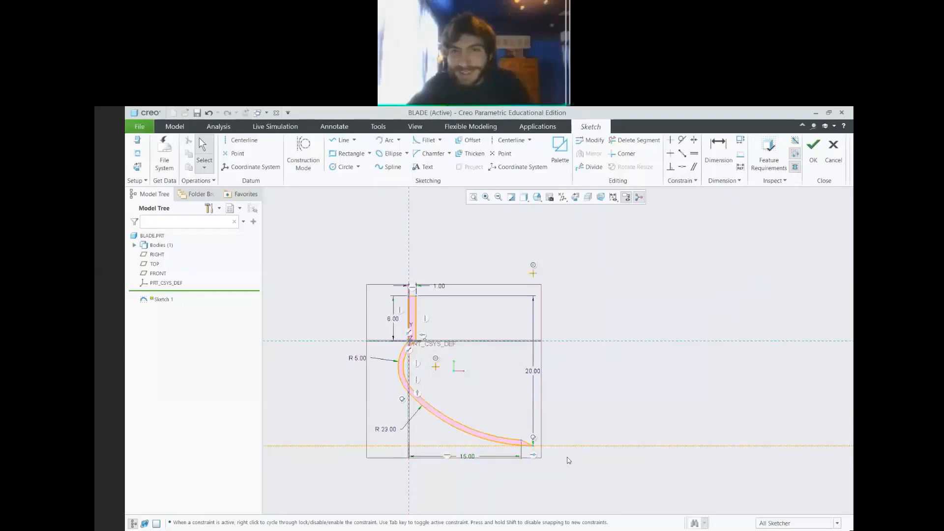
Try a vertical constraint on the slanted line closing the curve's lower end
scroll(560, 457, "down", 4)
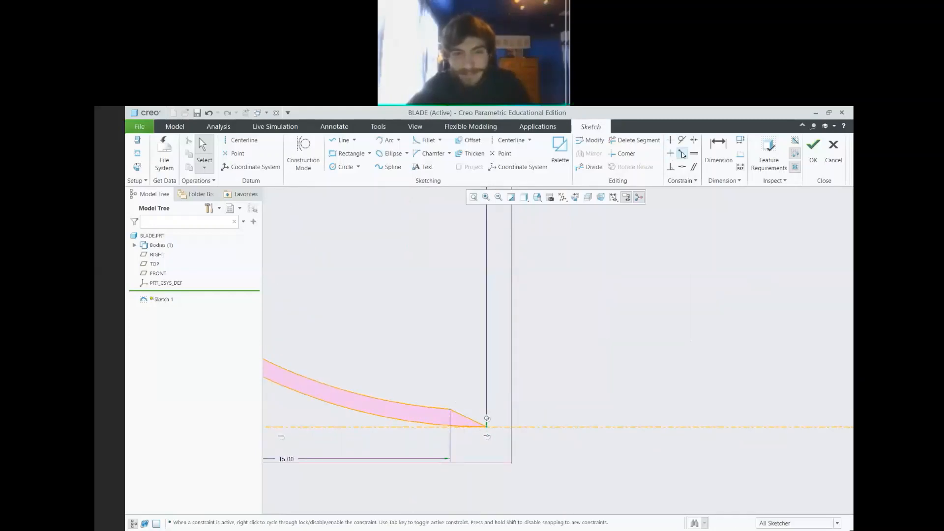
left_click(670, 140)
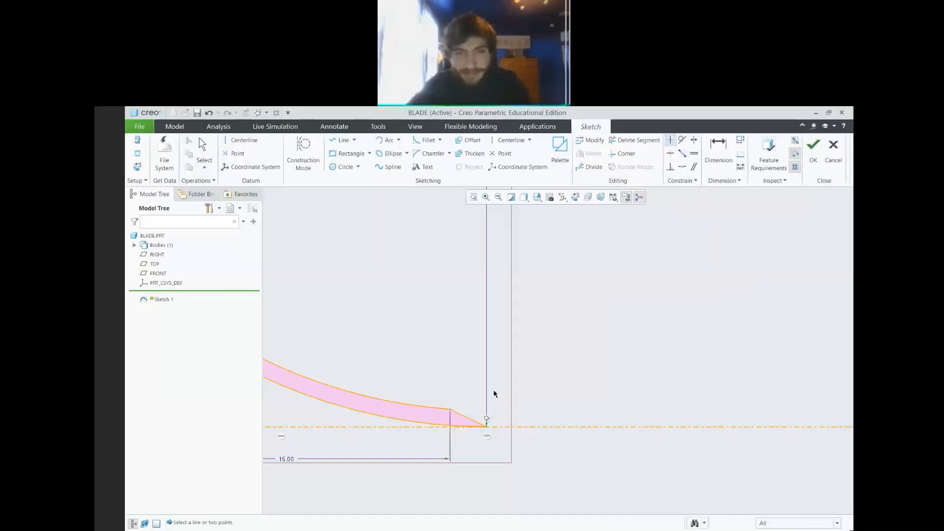
left_click(462, 417)
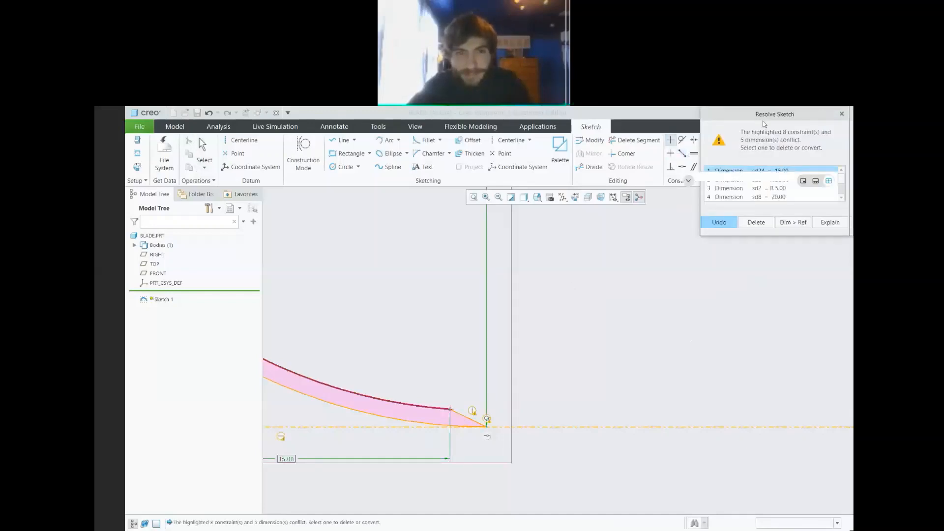
key("Escape")
scroll(434, 340, "up", 4)
scroll(393, 372, "up", 2)
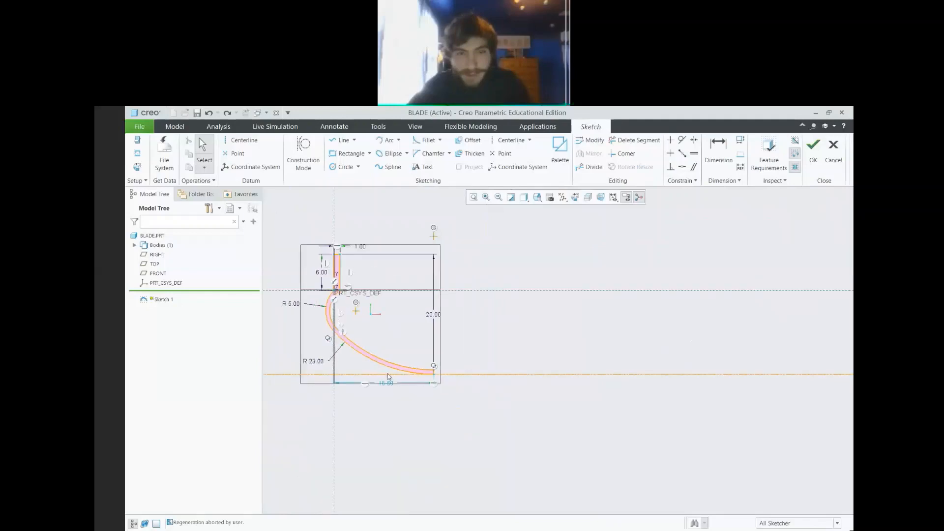
Reposition the horizontal width dimension a little farther below the blade profile
scroll(387, 374, "down", 2)
scroll(385, 367, "up", 3)
scroll(363, 354, "down", 3)
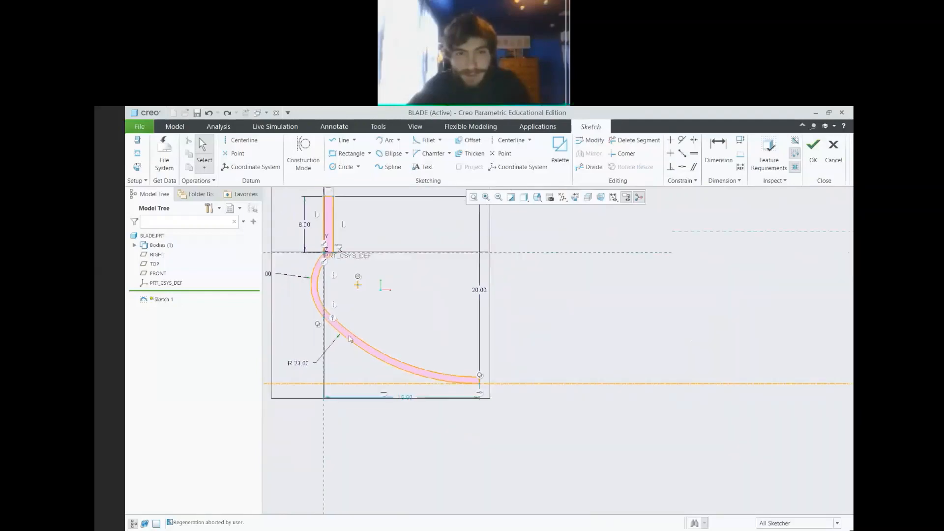
scroll(345, 324, "up", 2)
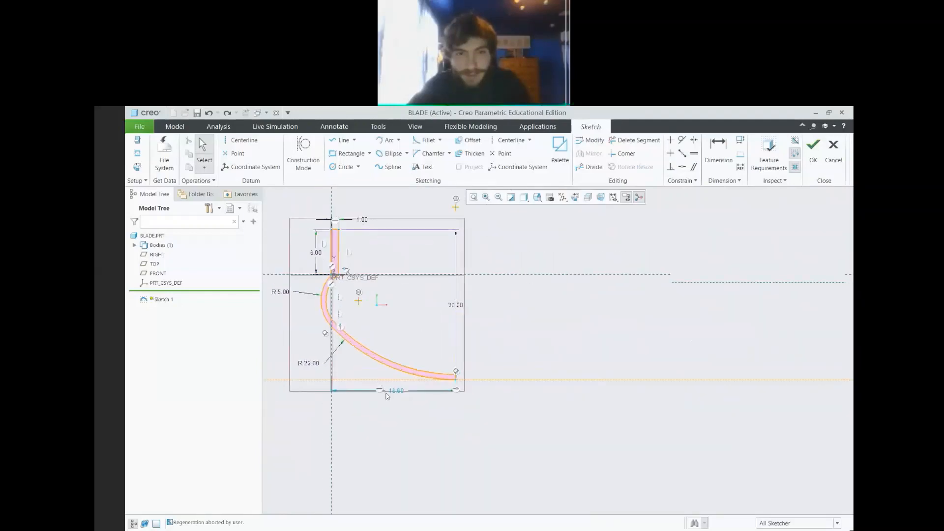
left_click_drag(400, 396, 389, 408)
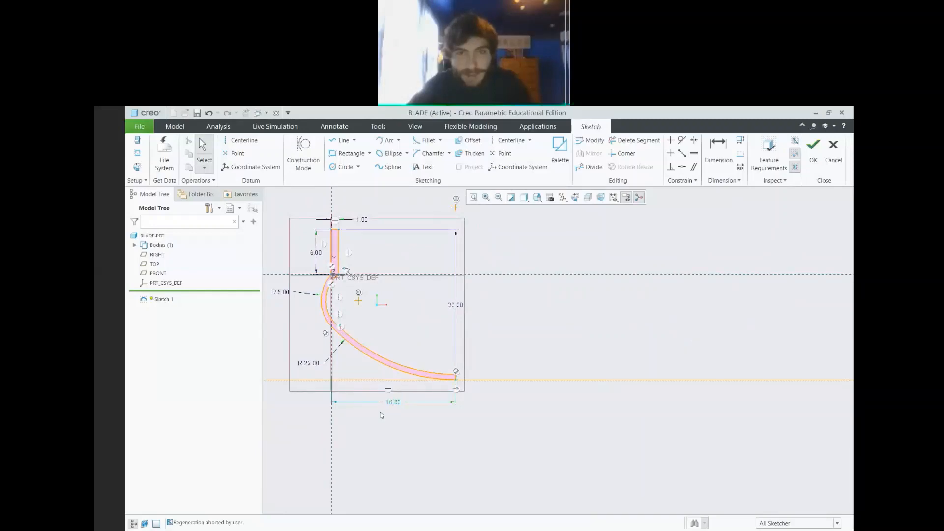
scroll(384, 410, "down", 1)
scroll(387, 408, "up", 2)
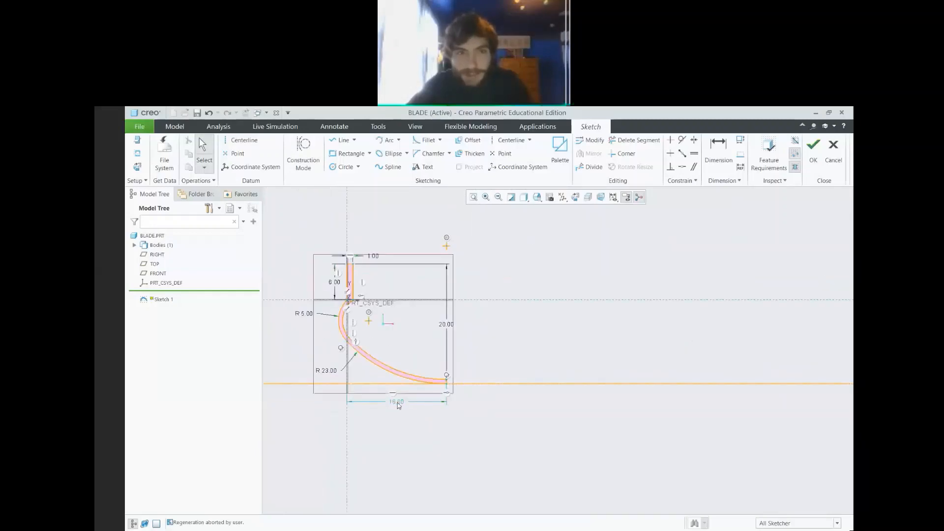
Try a tangent constraint between the upper and lower inner arcs, and undo it
scroll(394, 394, "down", 2)
scroll(346, 327, "down", 3)
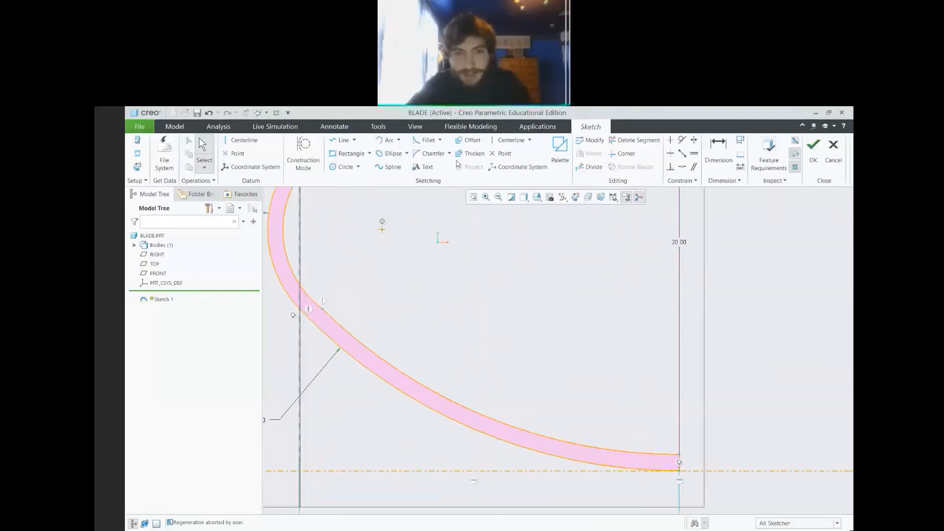
left_click(682, 139)
left_click(319, 303)
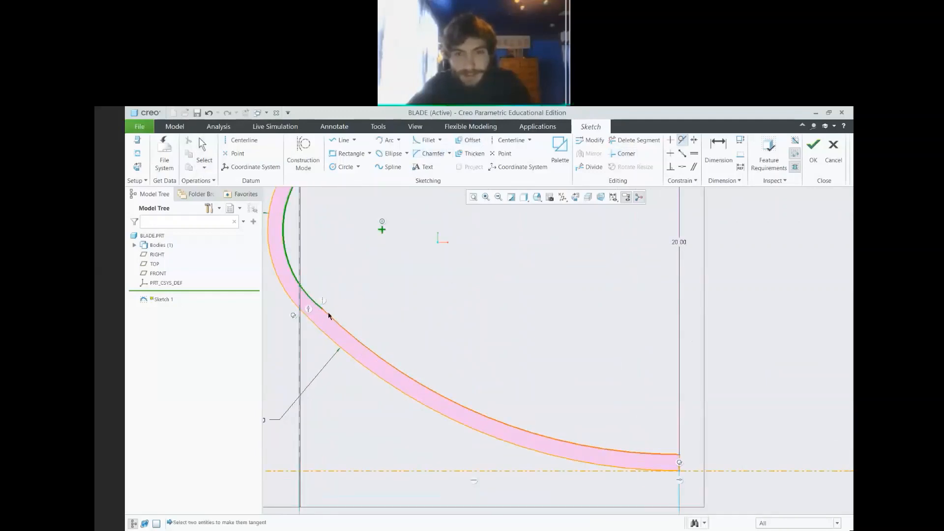
left_click(357, 315)
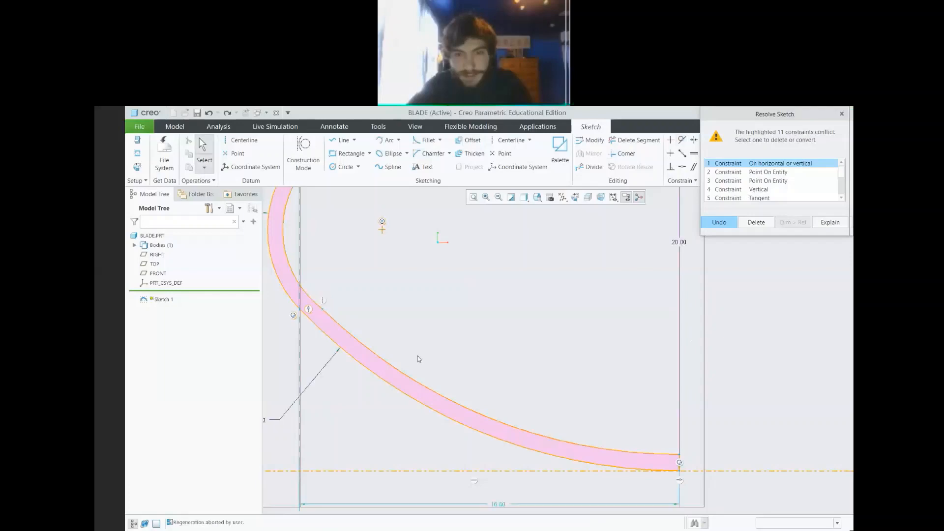
left_click(719, 222)
scroll(422, 320, "up", 2)
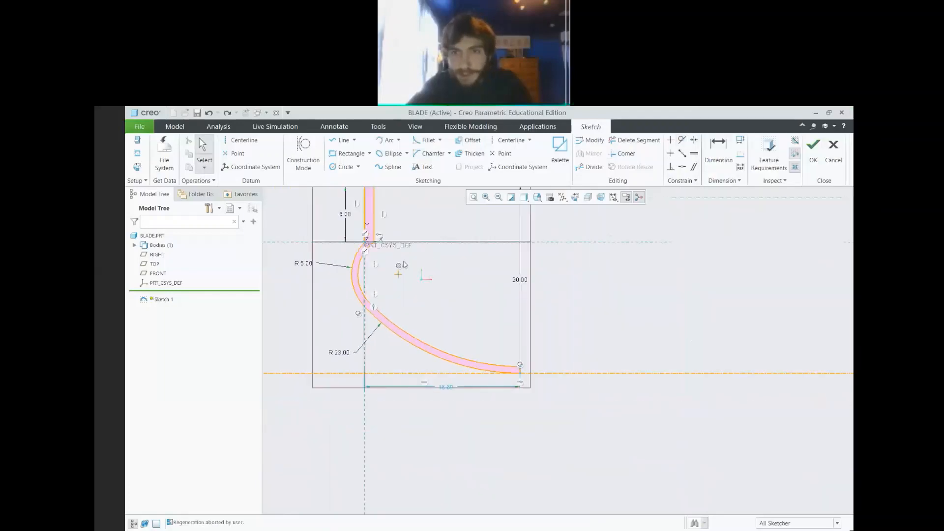
scroll(386, 254, "down", 1)
scroll(551, 396, "down", 3)
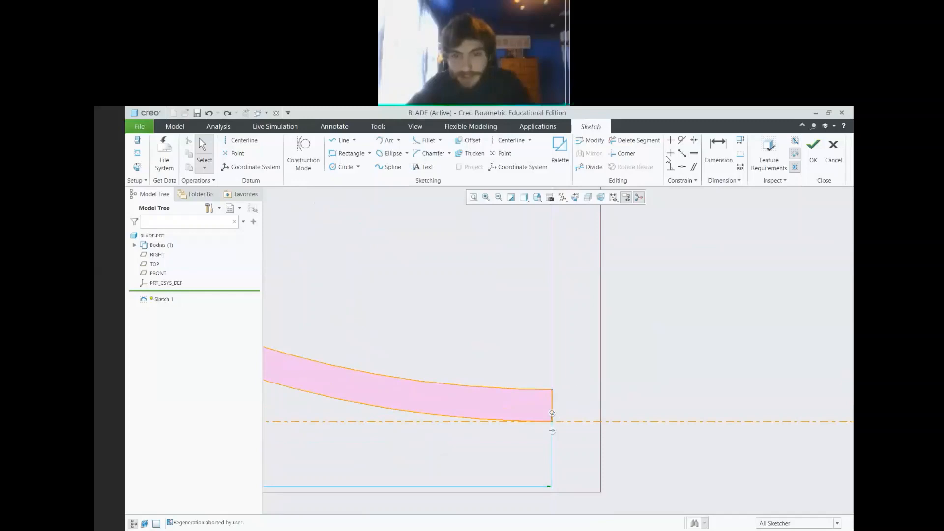
left_click(670, 140)
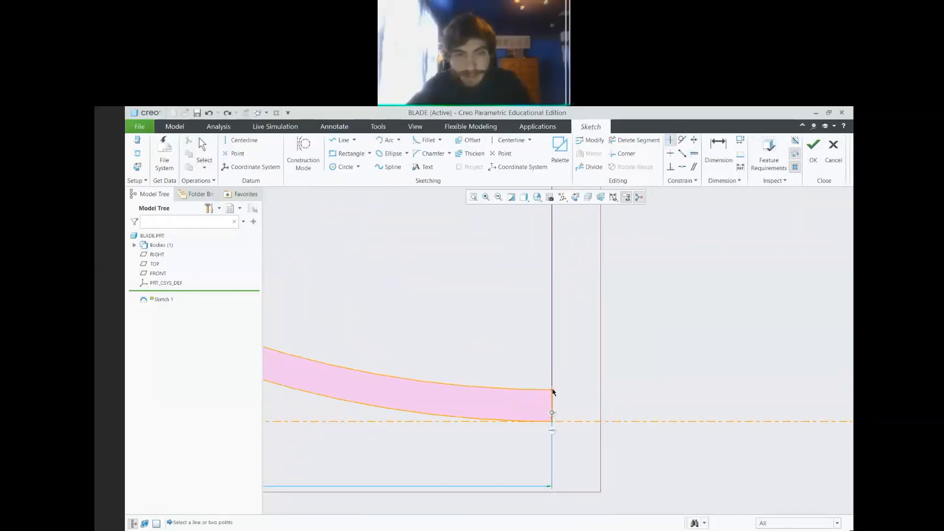
scroll(552, 393, "down", 3)
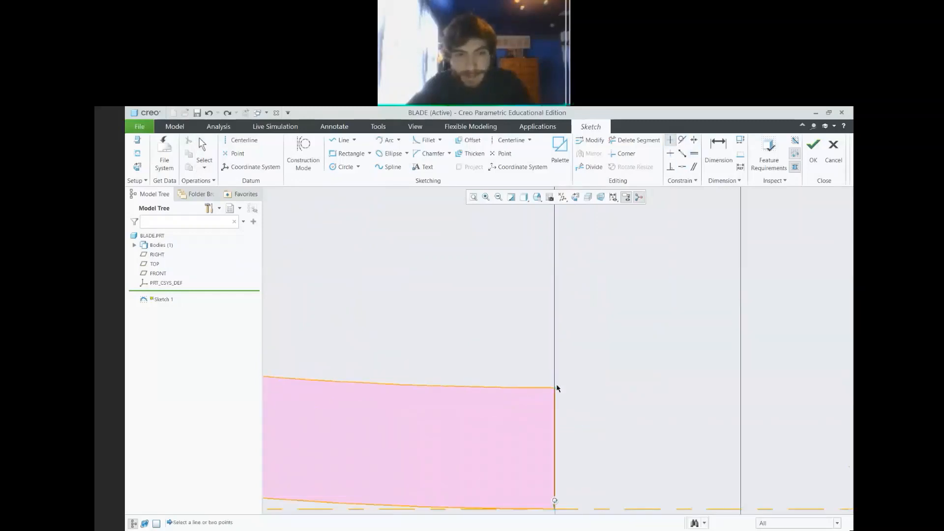
scroll(556, 388, "up", 2)
middle_click(500, 409)
Shift the horizontal width dimension lower so it sits outside the sketch's bounding frame
scroll(500, 409, "up", 5)
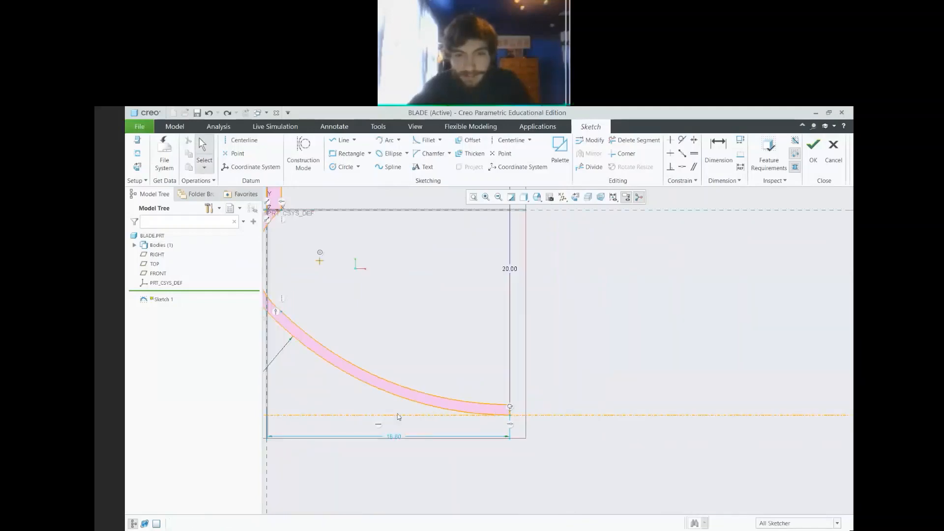
scroll(397, 416, "up", 2)
left_click_drag(401, 445, 401, 456)
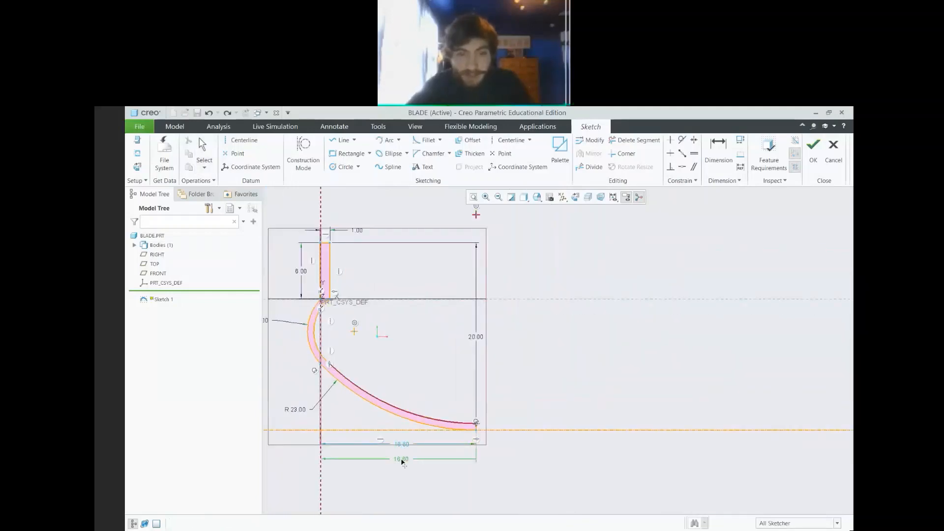
Set the horizontal width dimension below the blade profile to 16.6 and move it slightly closer to the profile
double_click(399, 460)
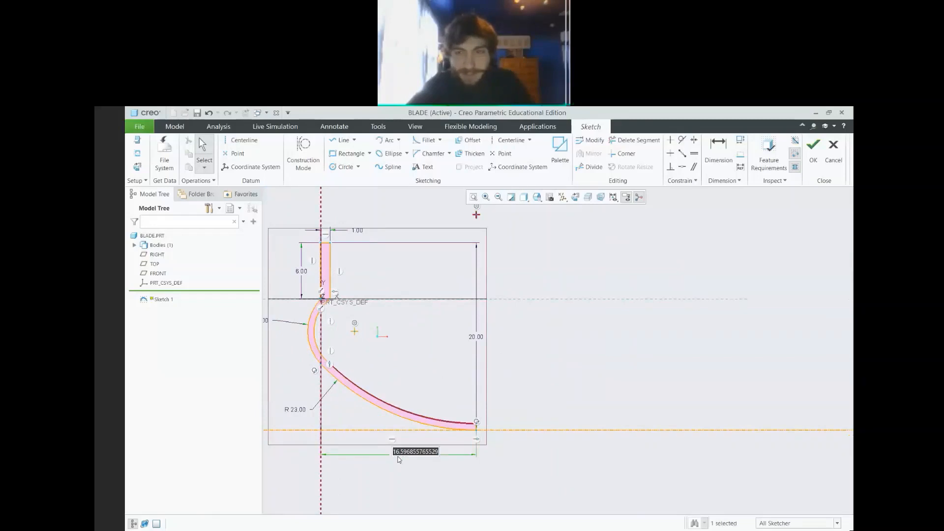
type("16.6")
key("Return")
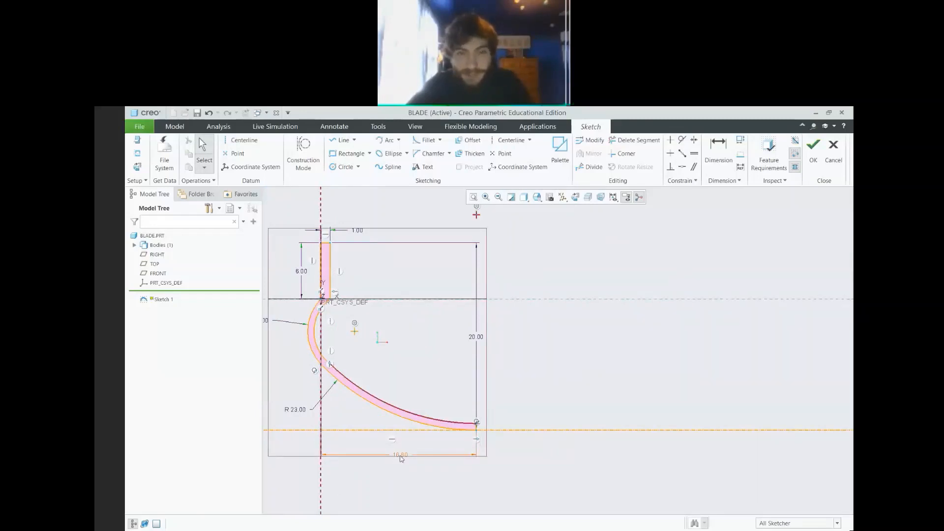
left_click_drag(401, 455, 404, 449)
scroll(311, 353, "down", 3)
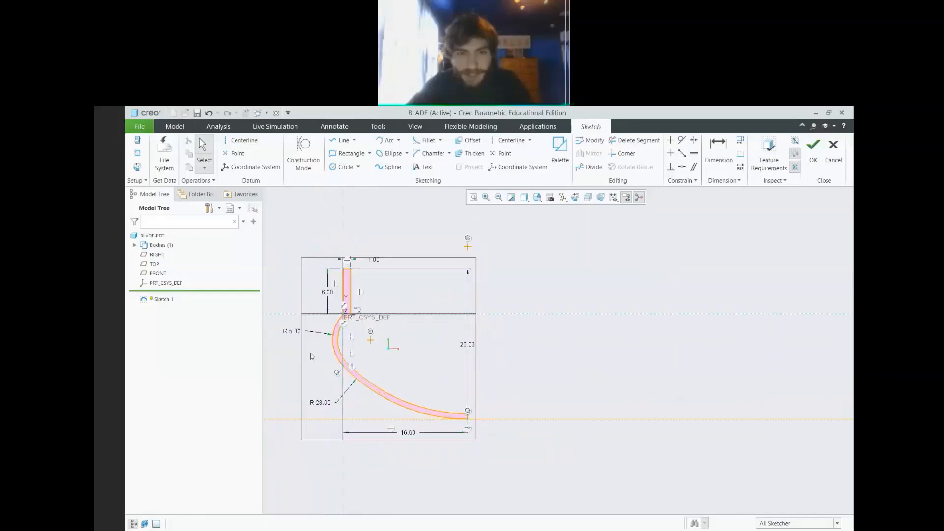
Inspect the closed blade profile along its arcs and lower end, and compare its shape with the running blade reference photo
scroll(287, 347, "up", 2)
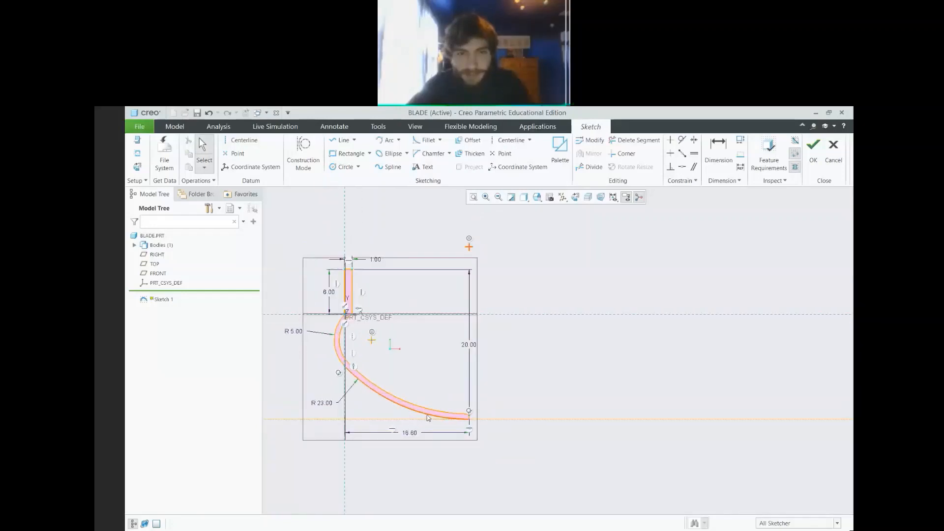
scroll(468, 417, "up", 3)
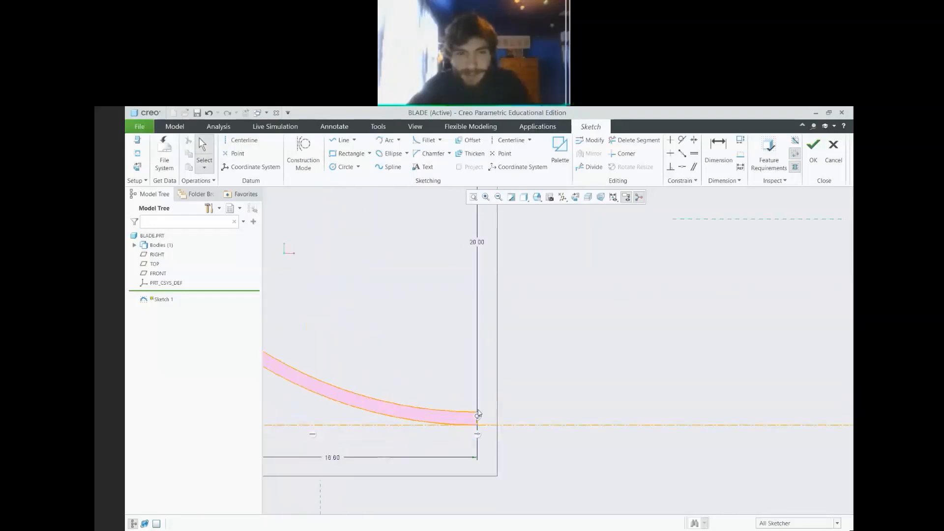
left_click(477, 416, "ctrl")
left_click(477, 416, "ctrl")
scroll(477, 416, "down", 1)
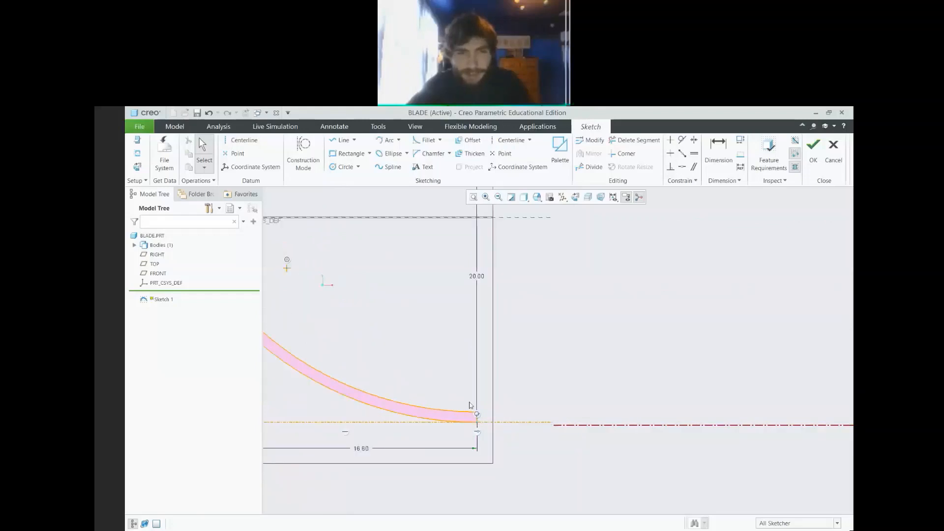
scroll(466, 418, "down", 3)
scroll(426, 400, "up", 2)
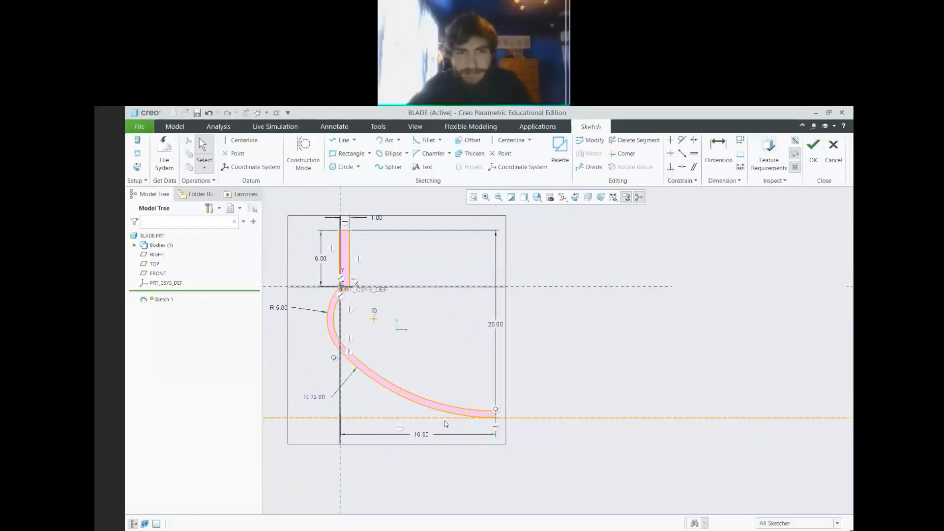
scroll(472, 417, "down", 1)
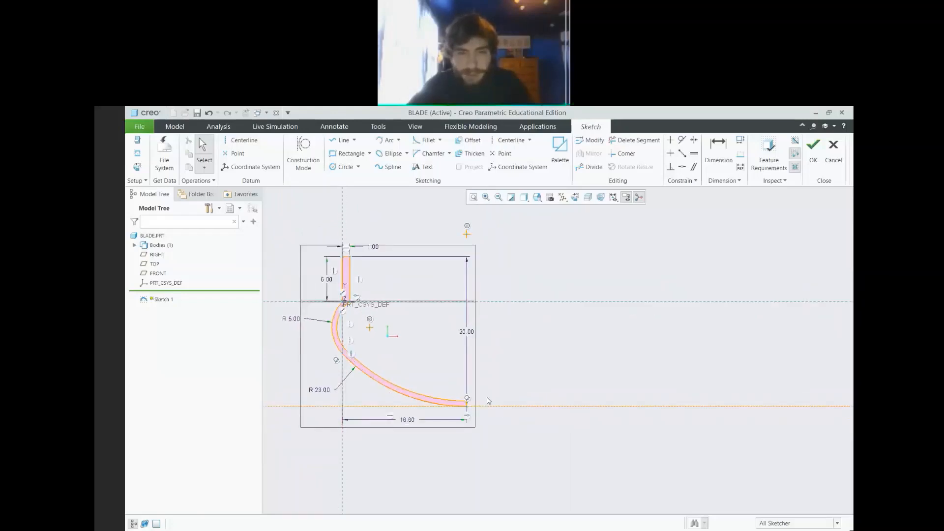
scroll(296, 335, "up", 3)
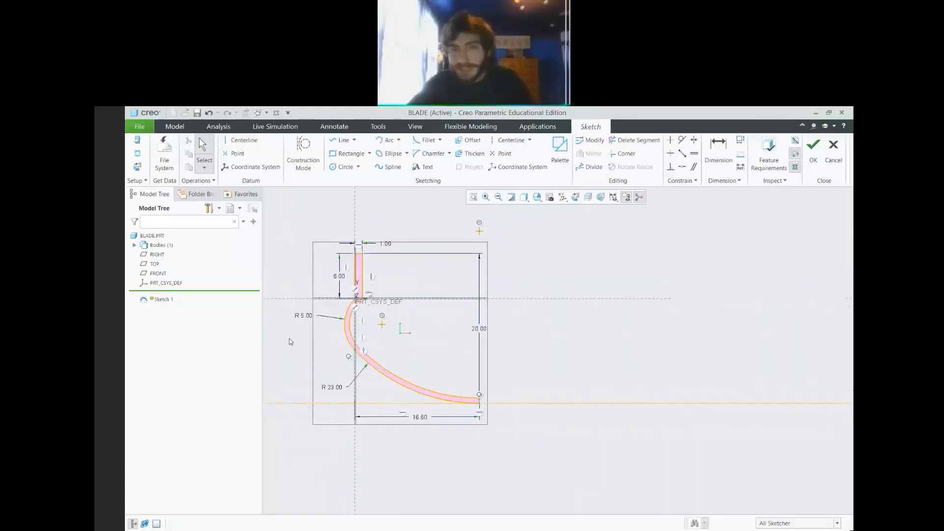
scroll(401, 327, "up", 1)
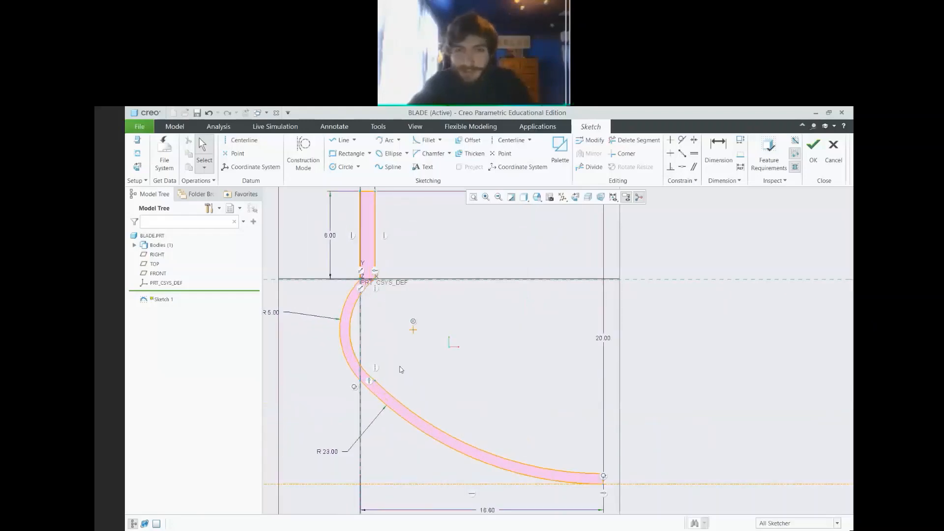
scroll(414, 378, "down", 1)
scroll(448, 388, "down", 1)
scroll(452, 391, "up", 1)
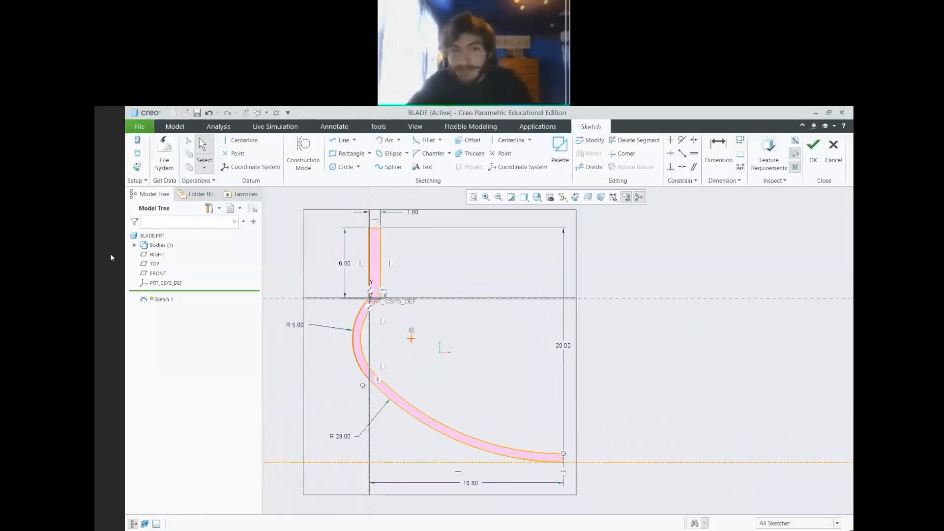
left_click(106, 239)
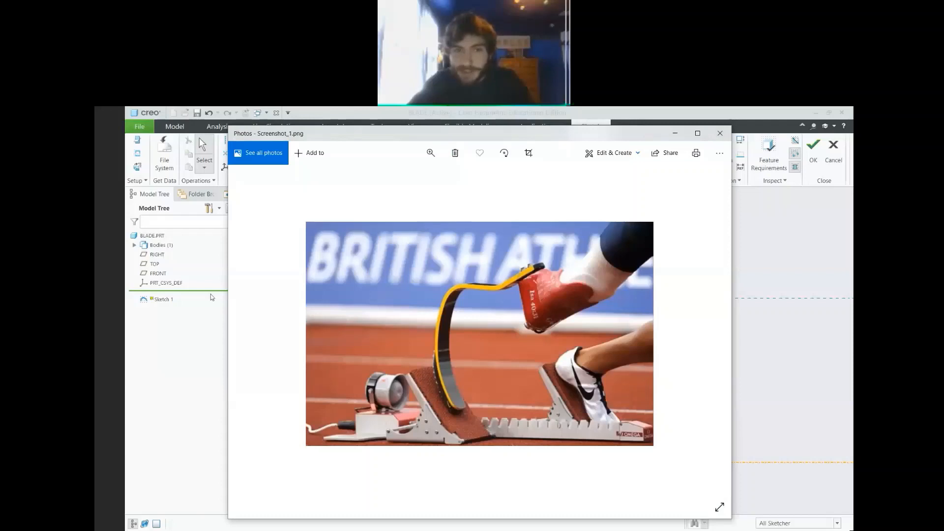
key("alt+Tab")
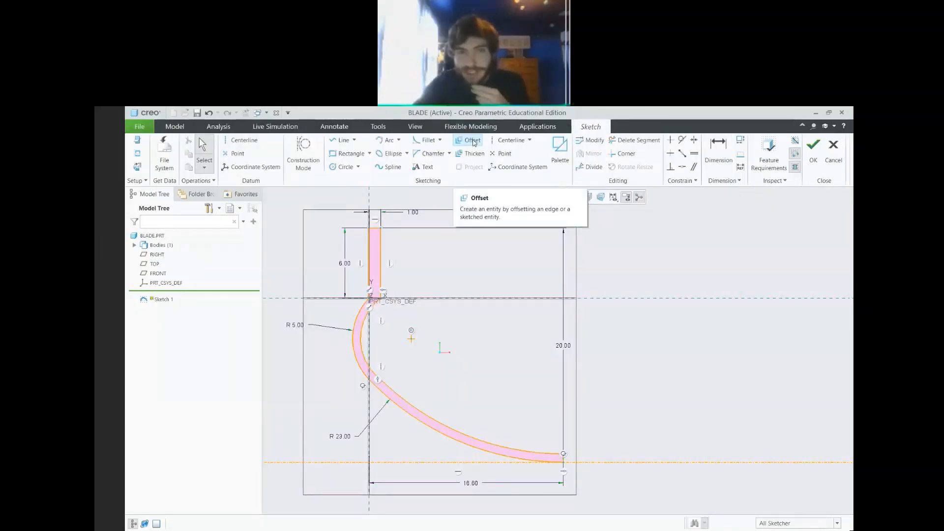
left_click(473, 141)
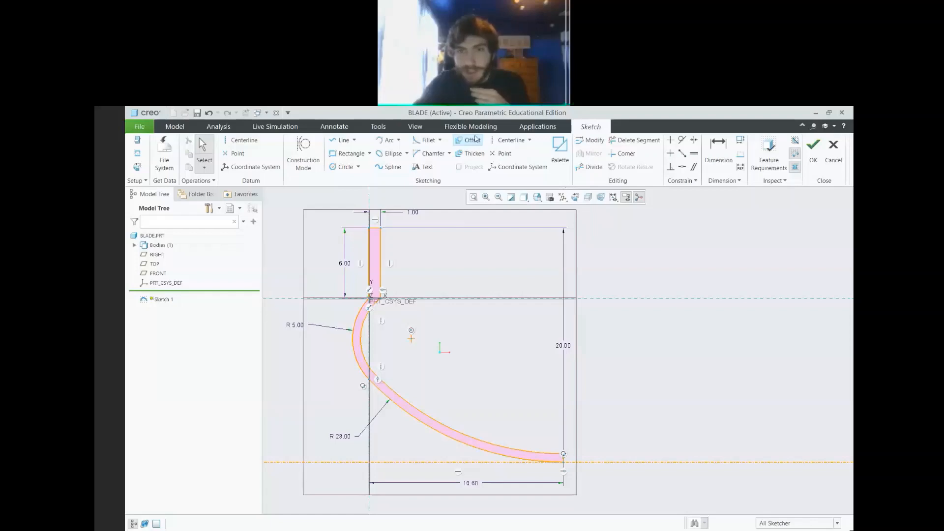
left_click(381, 313)
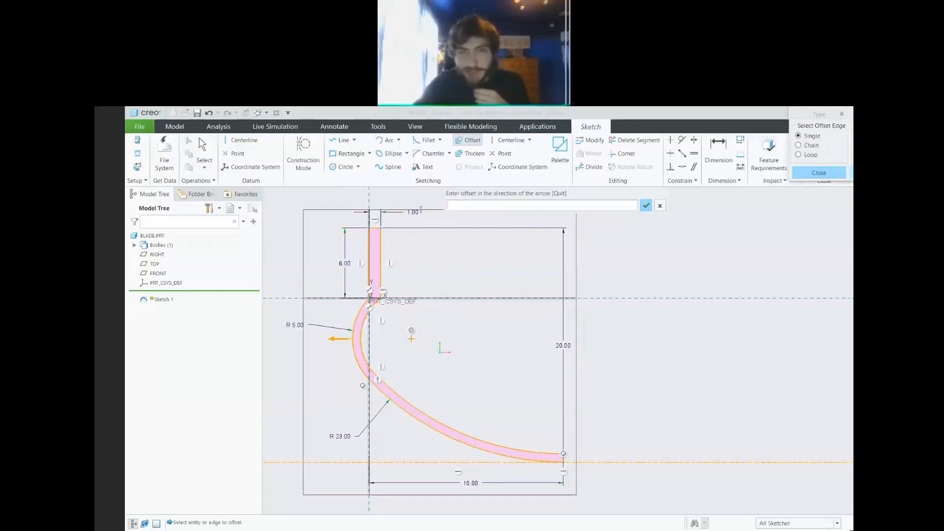
left_click(660, 206)
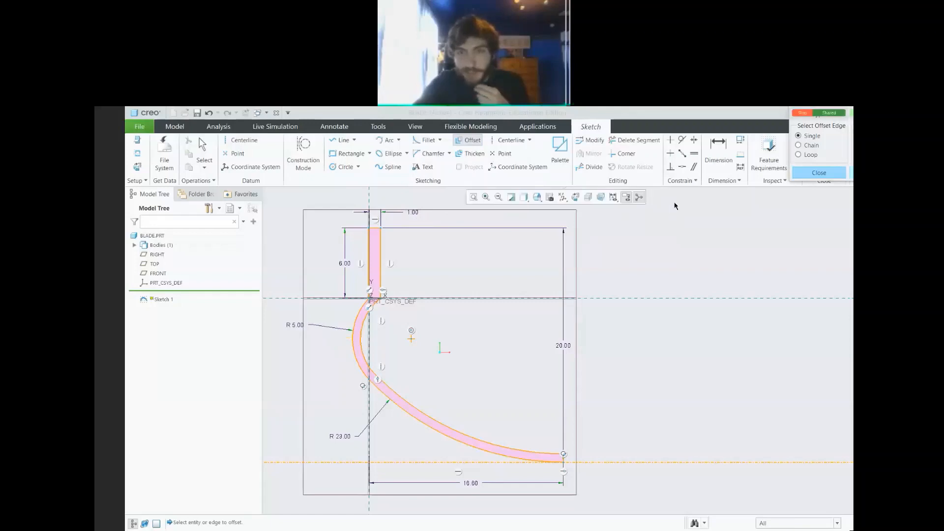
left_click(819, 174)
Examine the junction between the upper and lower arcs and the short line closing the curve's lower end
scroll(369, 317, "up", 3)
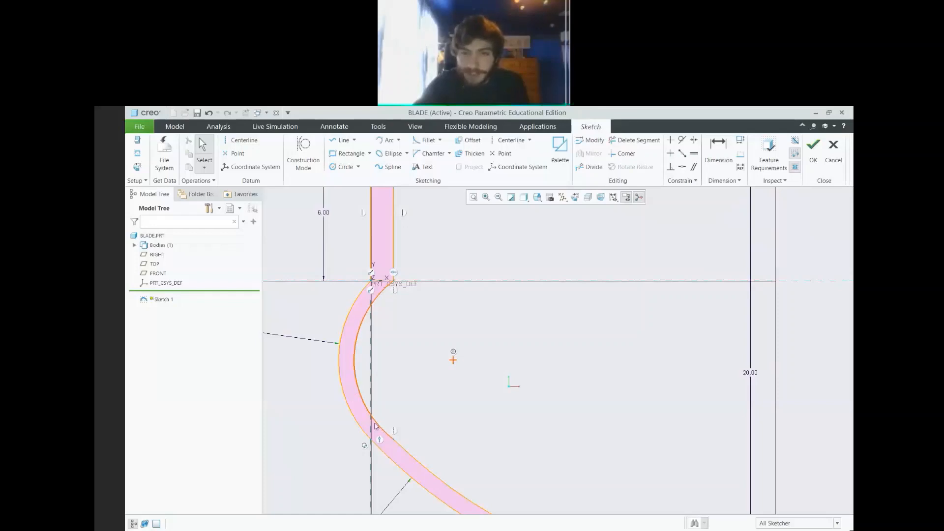
scroll(452, 426, "up", 3)
scroll(513, 493, "down", 2)
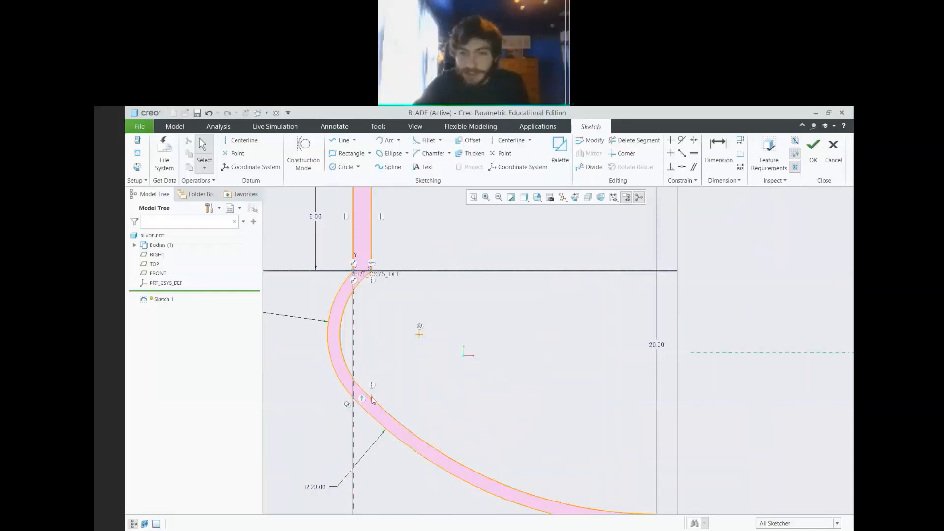
scroll(480, 379, "up", 3)
scroll(585, 476, "down", 5)
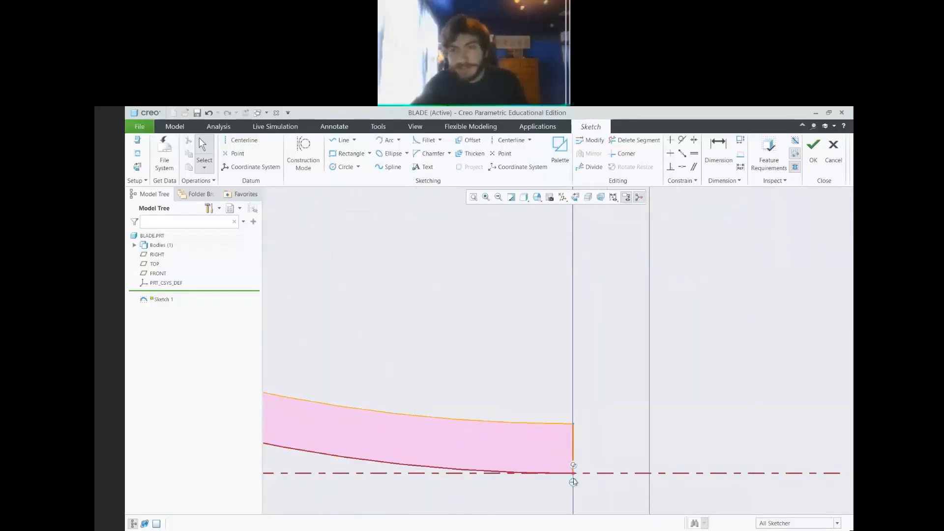
scroll(555, 458, "up", 3)
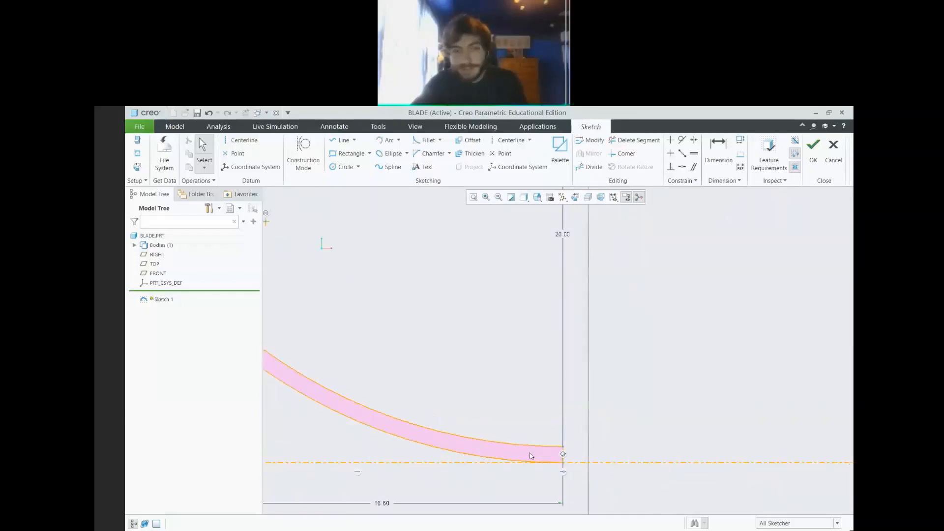
scroll(532, 456, "up", 5)
scroll(535, 441, "down", 2)
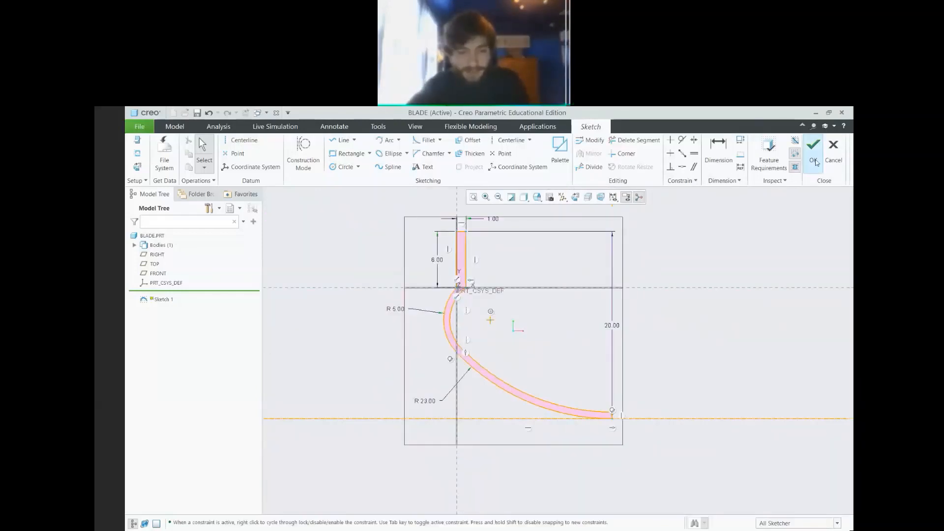
Finish the blade profile sketch and extrude it as a solid to a depth of 5 inches
left_click(813, 159)
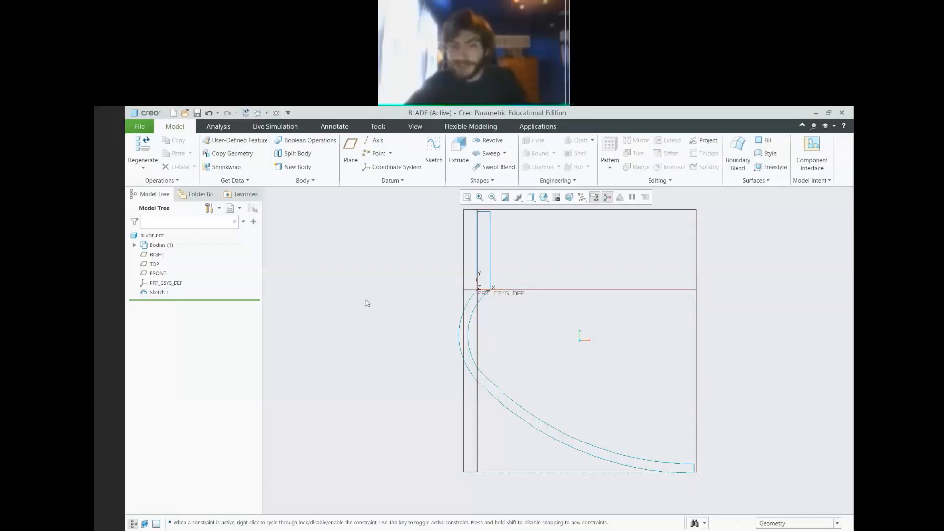
key("ctrl+d")
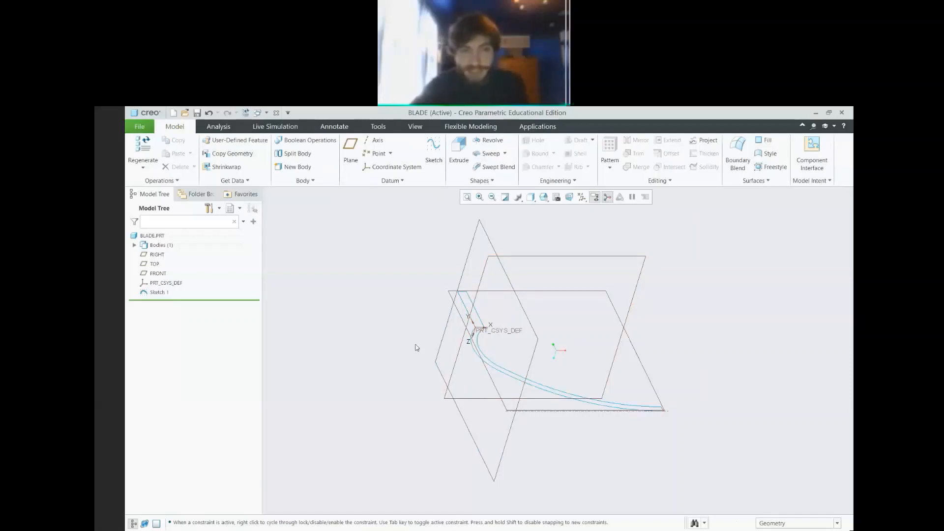
left_click(159, 293)
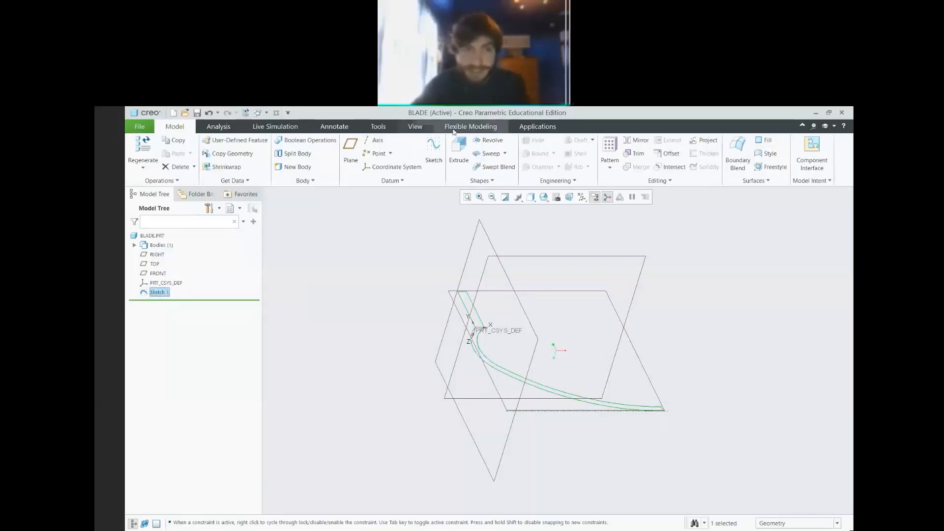
left_click(458, 156)
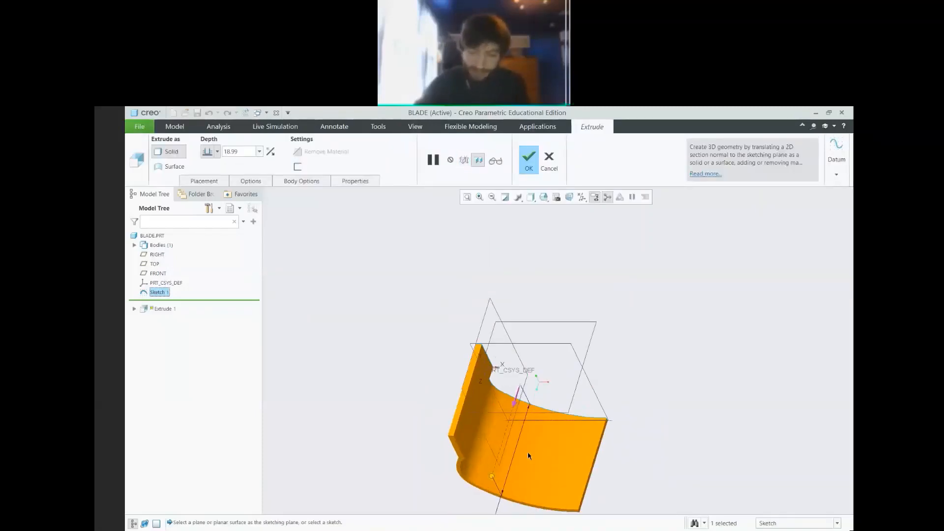
left_click(252, 156)
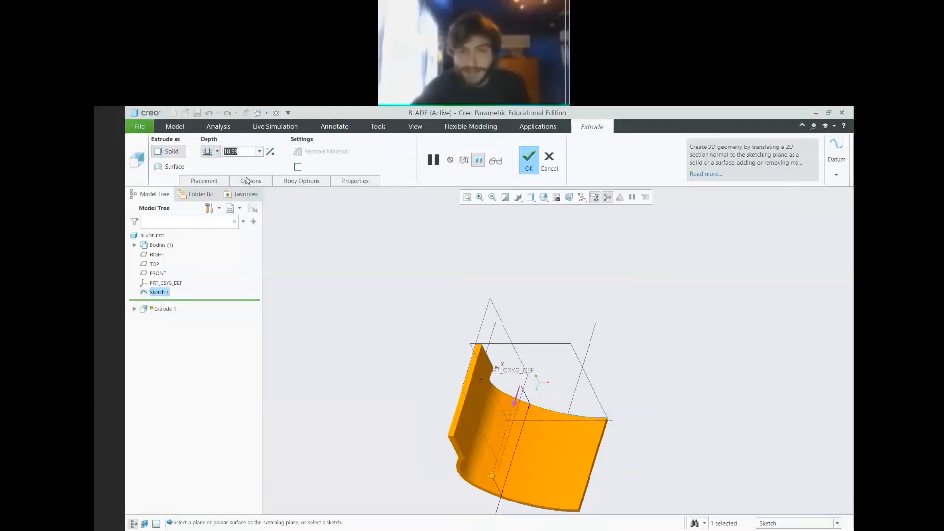
type("5")
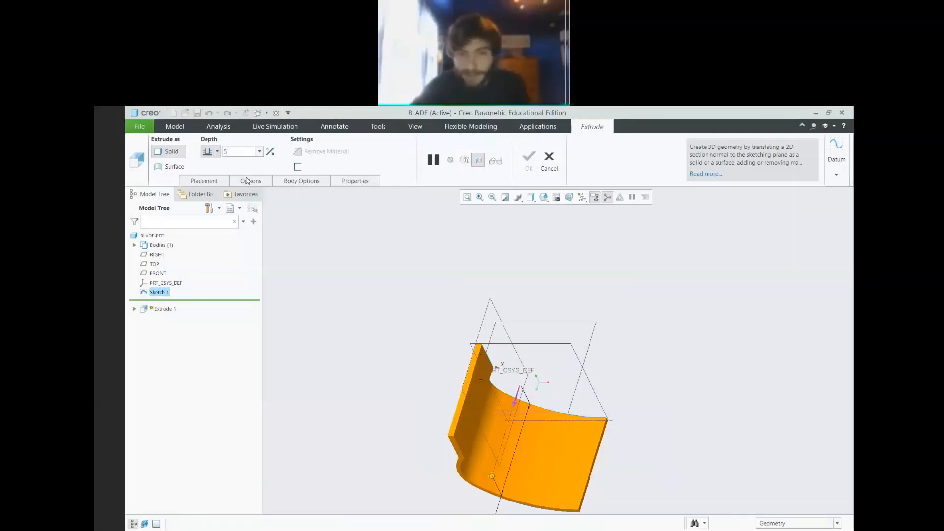
key("Return")
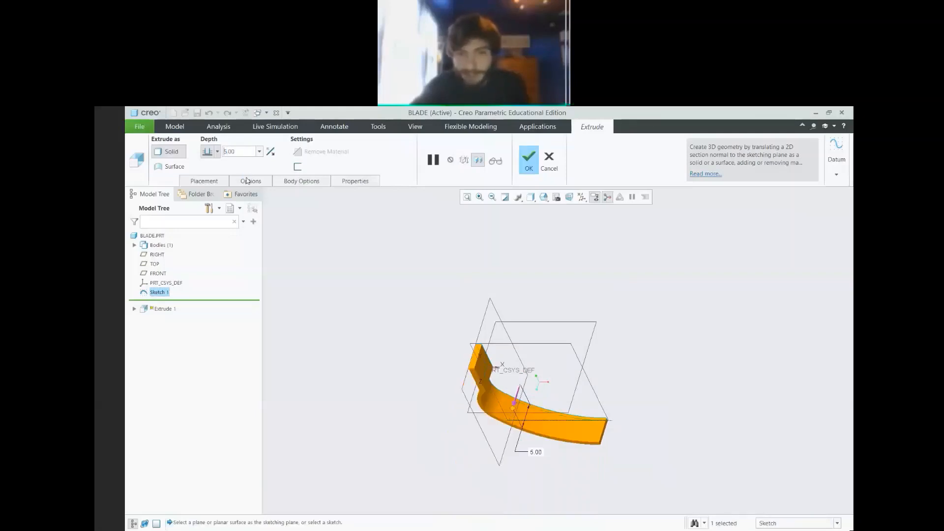
left_click(528, 170)
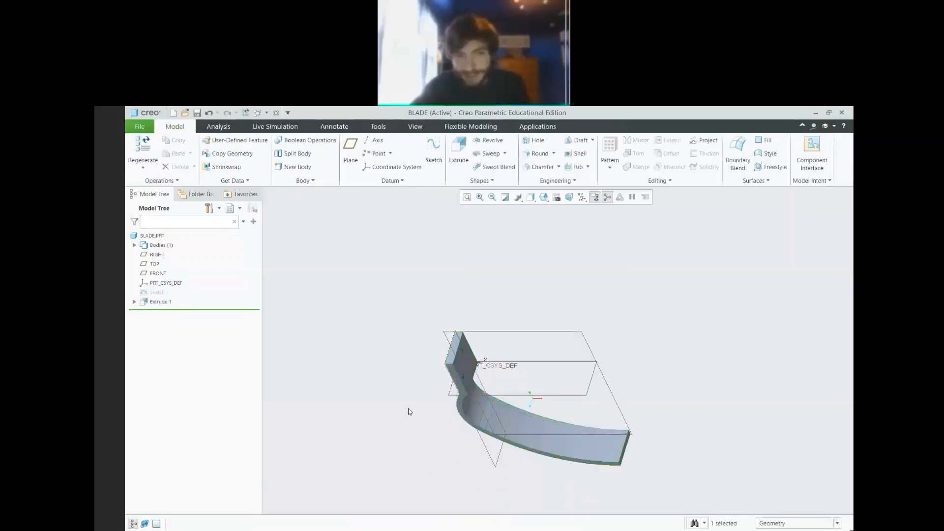
Orient the extruded blade like the running blade in the reference photo and compare the two shapes
middle_click_drag(408, 411, 416, 394)
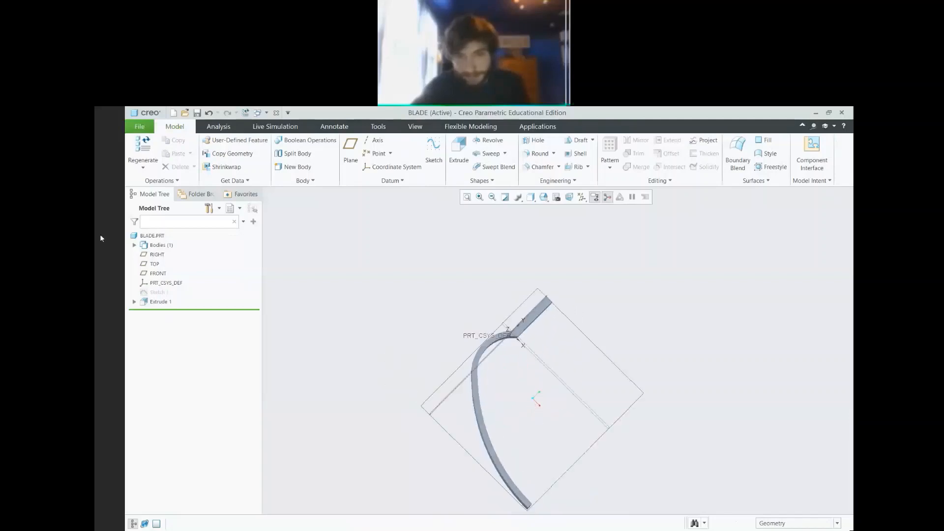
key("alt+Tab")
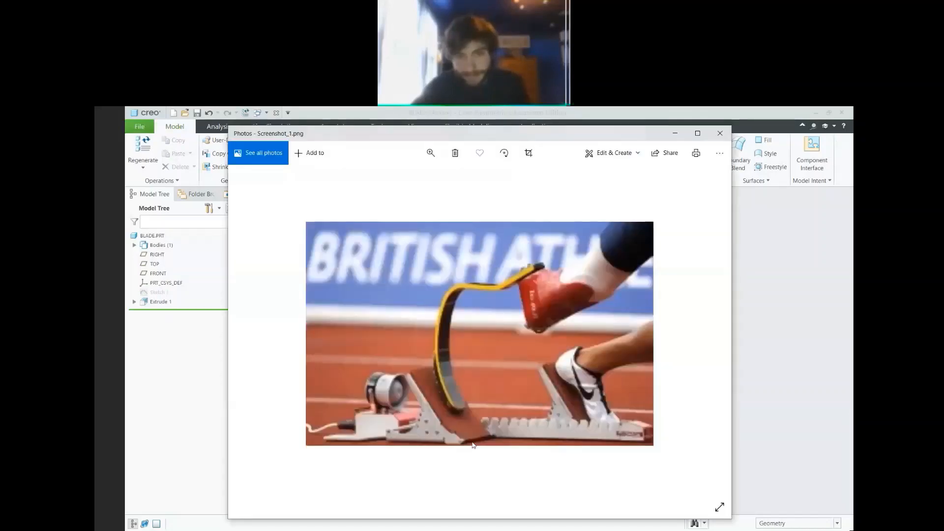
key("alt+Tab")
mouse_move(487, 470)
middle_mouse_down()
mouse_move(447, 485)
mouse_move(637, 333)
mouse_move(611, 283)
mouse_move(647, 309)
middle_mouse_up()
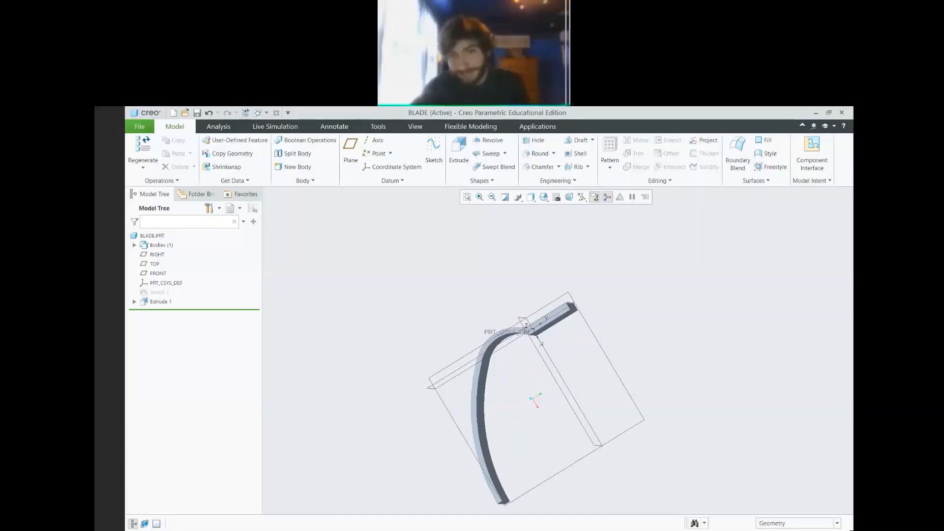
key("alt+Tab")
key("alt+Tab")
middle_click_drag(539, 276, 562, 281)
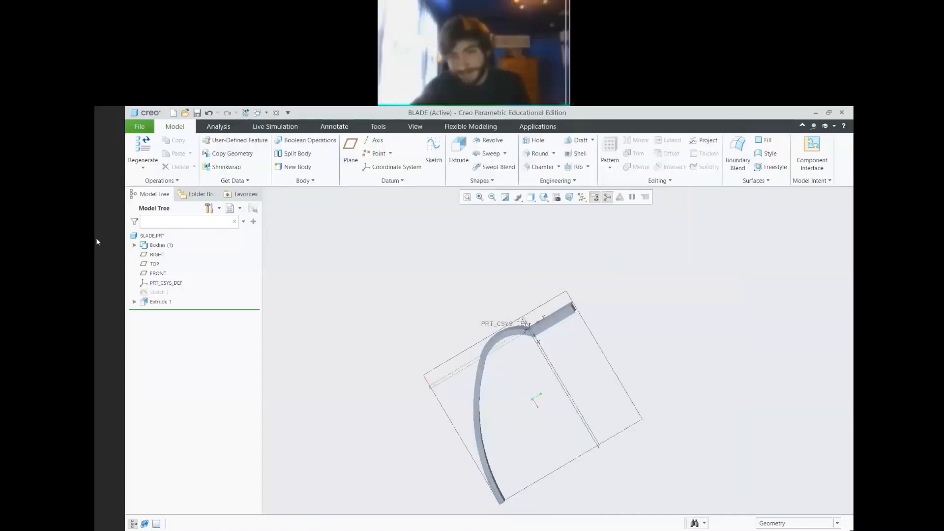
key("alt+Tab")
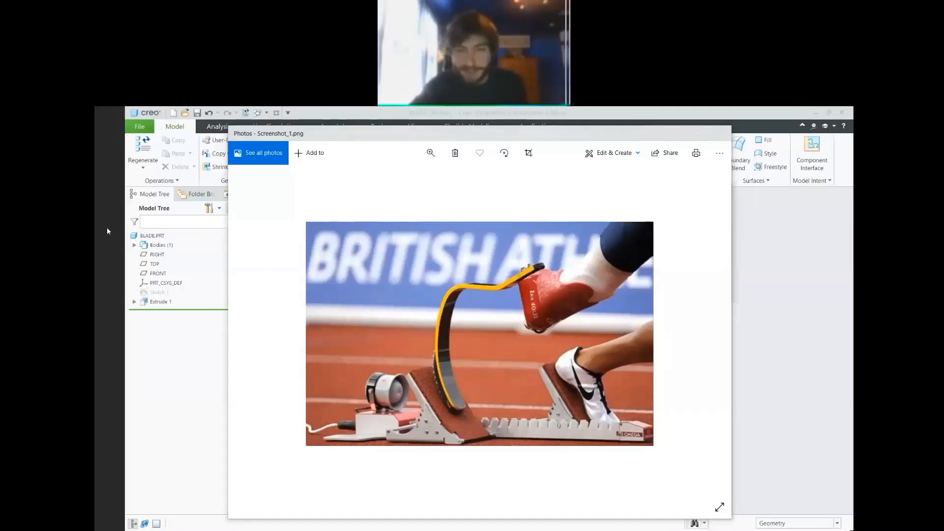
key("alt+Tab")
key("alt+Tab")
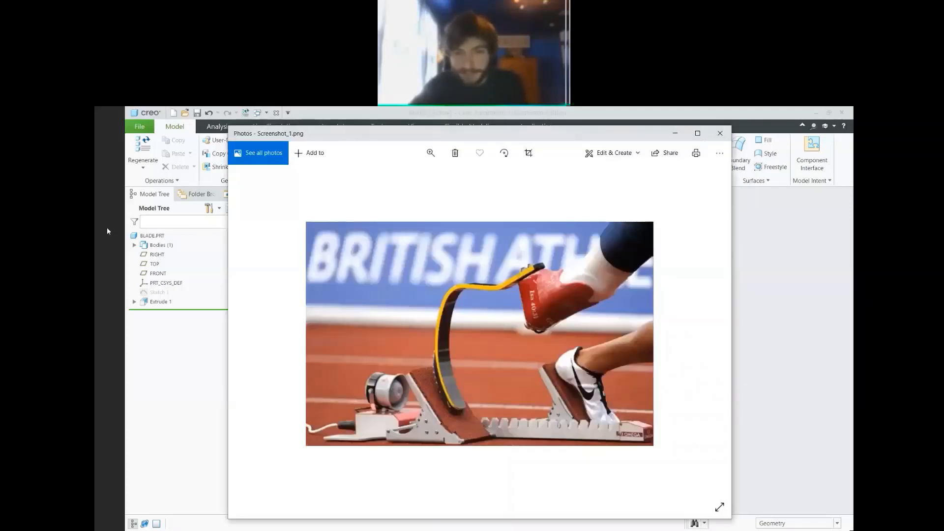
Round the edges on both faces of the bend between the straight upper section and the curve with a 2 inch radius
key("alt+Tab")
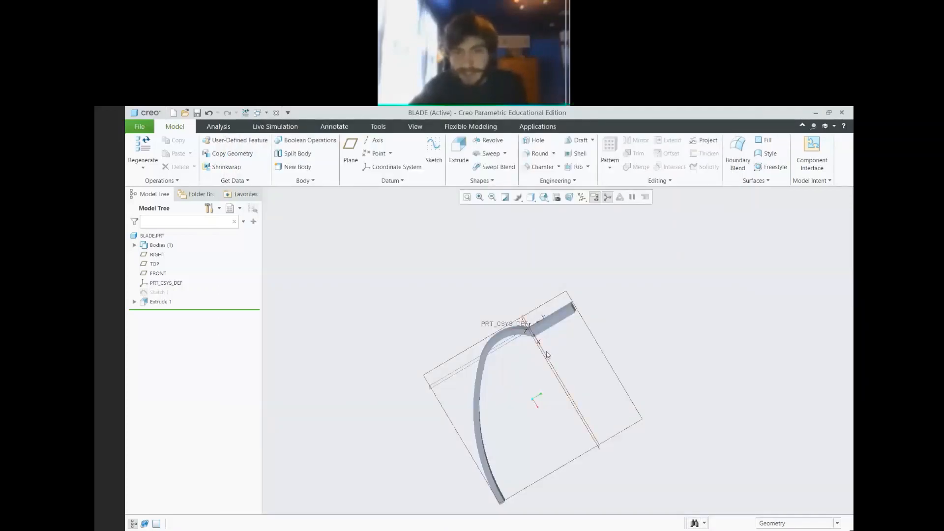
middle_click_drag(547, 354, 582, 373)
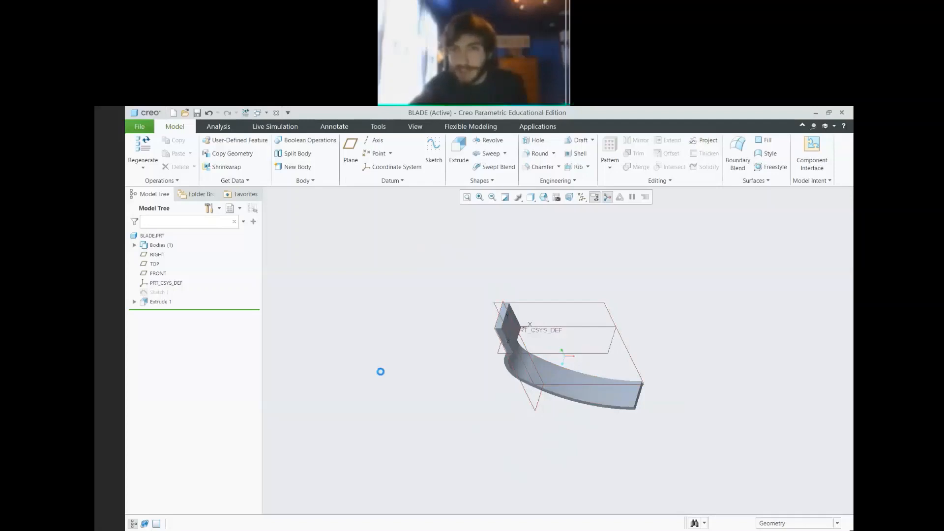
key("alt+Tab")
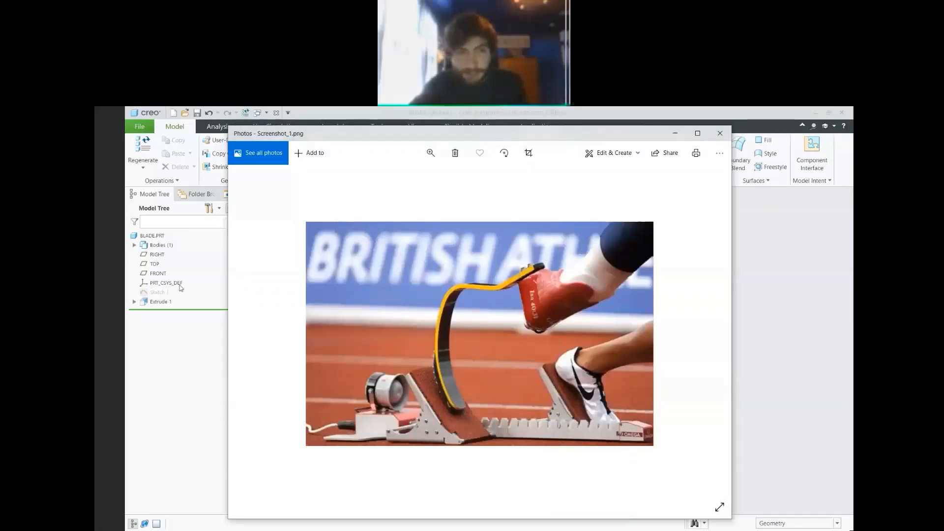
key("alt+Tab")
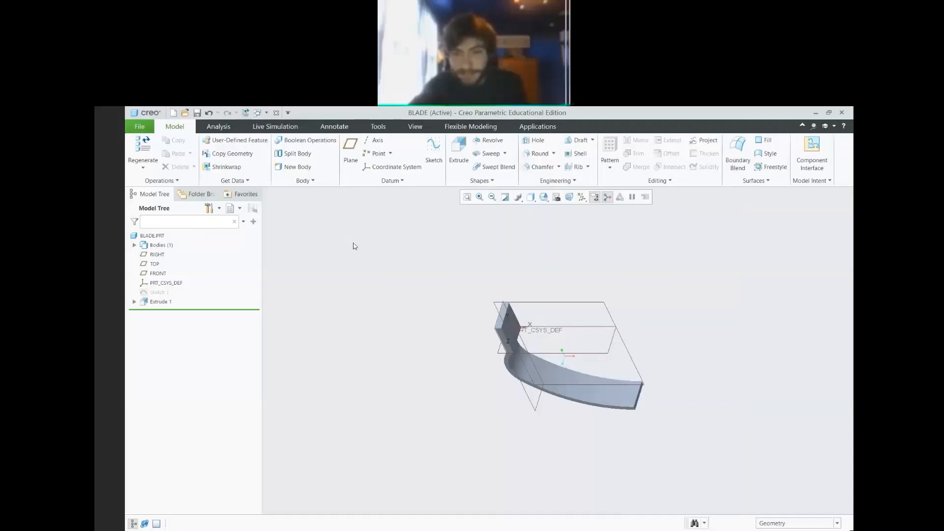
left_click(539, 155)
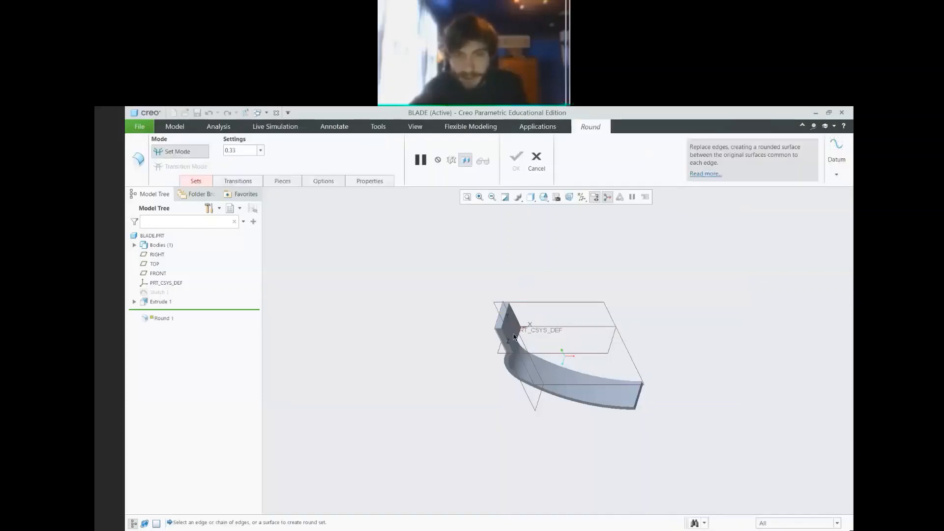
left_click_drag(243, 150, 222, 153)
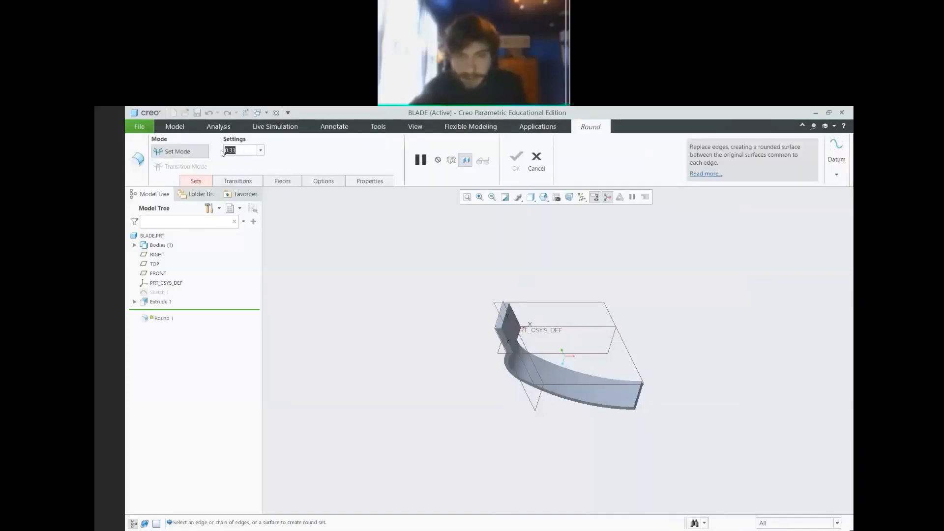
type("2")
key("Return")
scroll(516, 307, "down", 5)
left_click(516, 307)
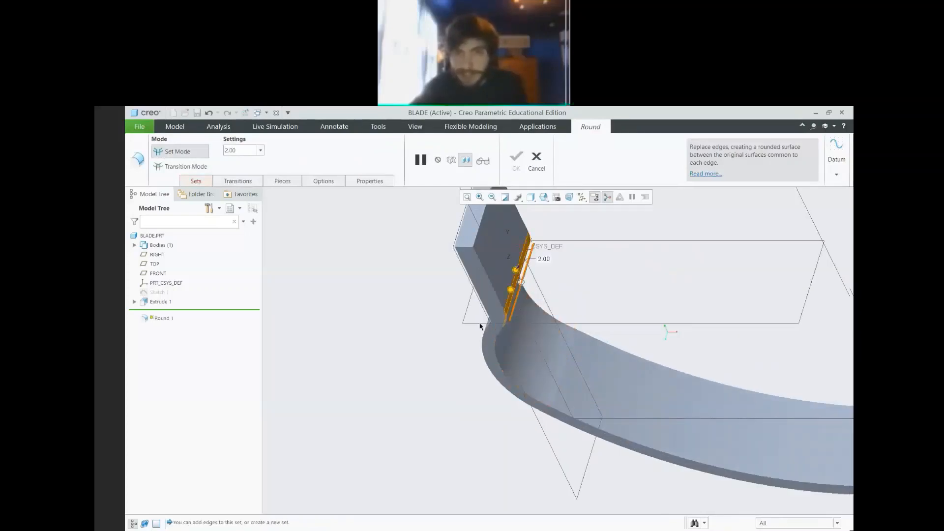
middle_click_drag(494, 319, 371, 295)
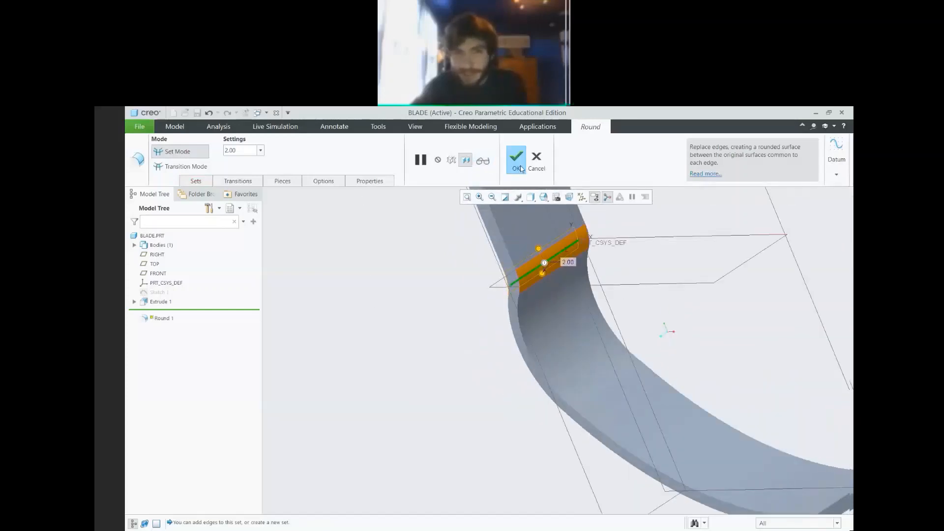
scroll(457, 314, "up", 3)
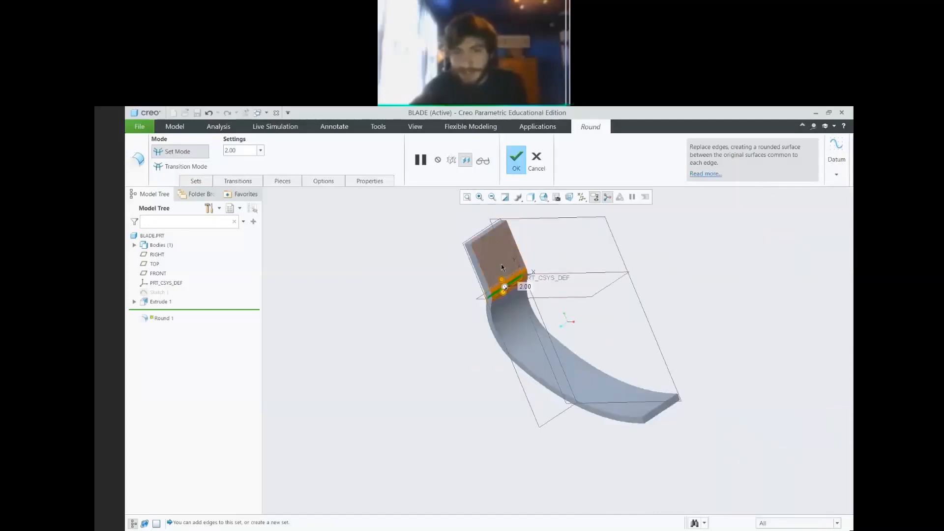
scroll(501, 264, "down", 2)
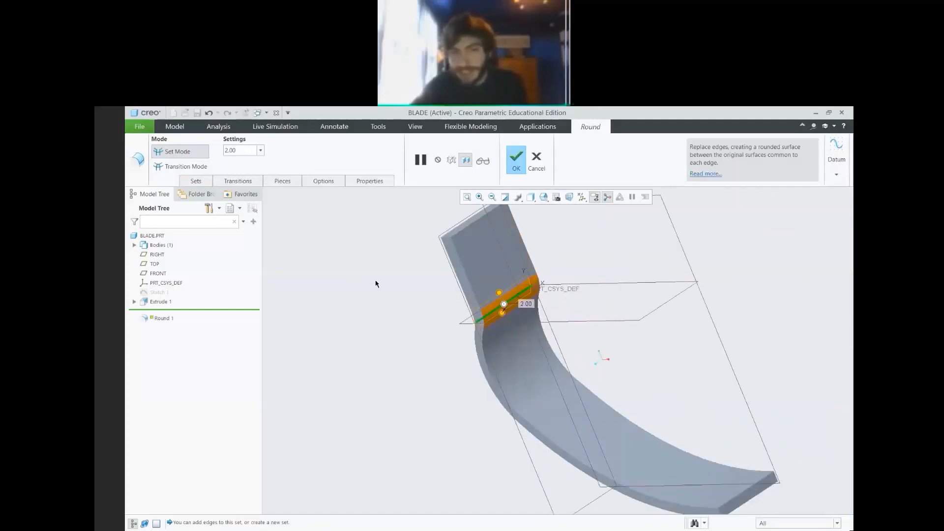
Try a 5 inch radius on the bend's second round set and restore its radius to 2 inches
middle_click_drag(376, 284, 404, 266)
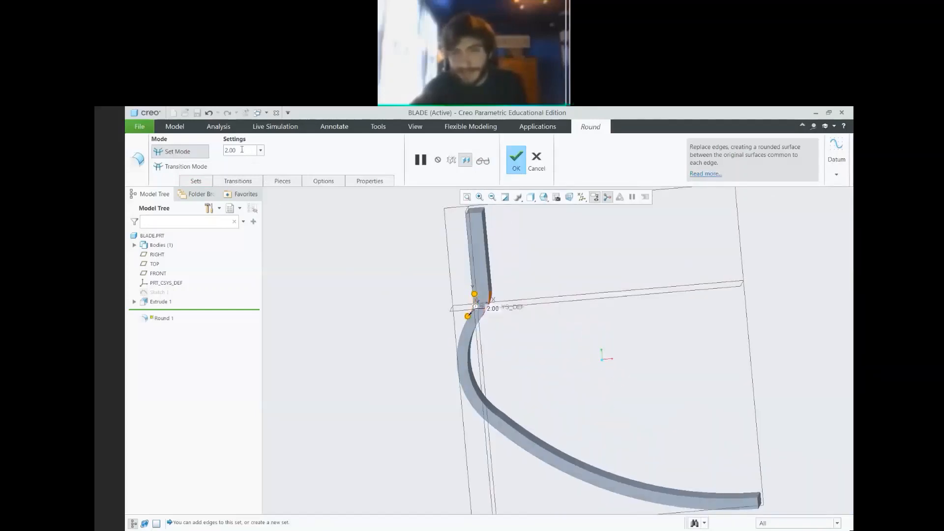
left_click_drag(242, 150, 223, 152)
type("5")
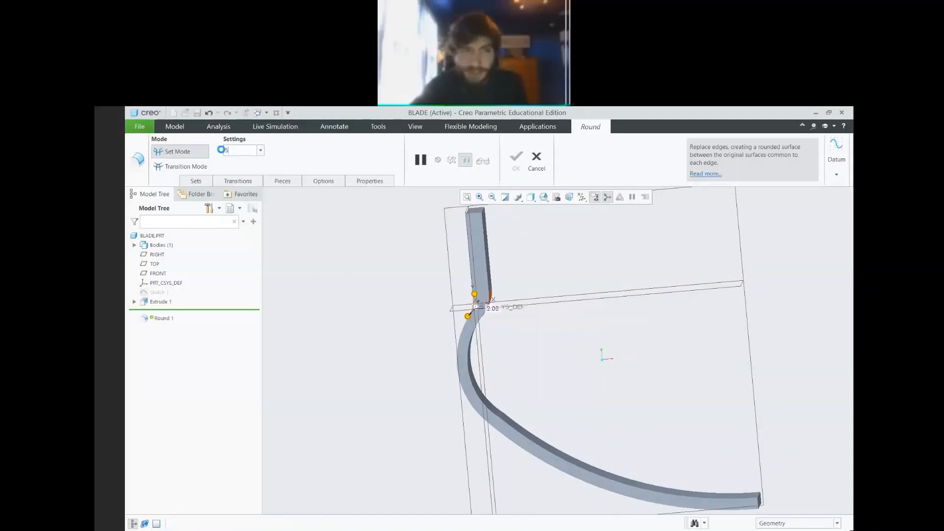
key("Return")
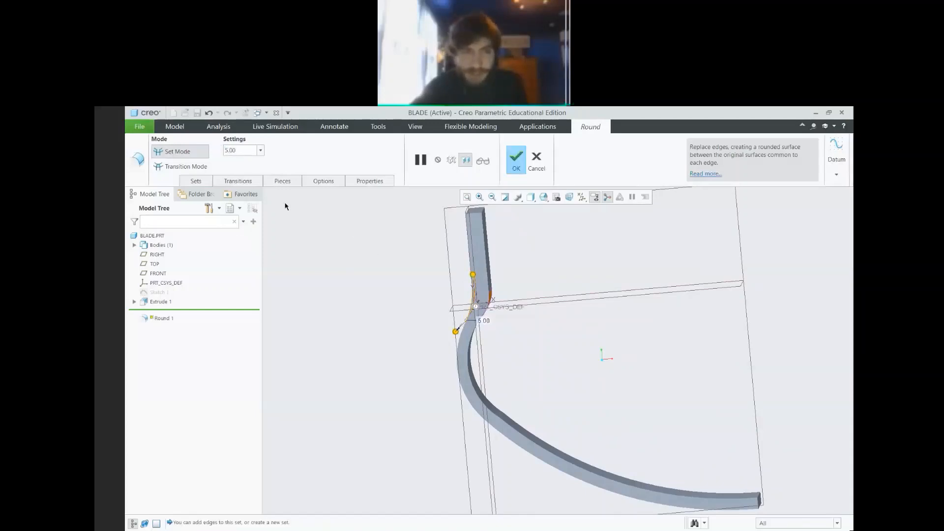
left_click_drag(223, 150, 237, 150)
type("2")
key("Return")
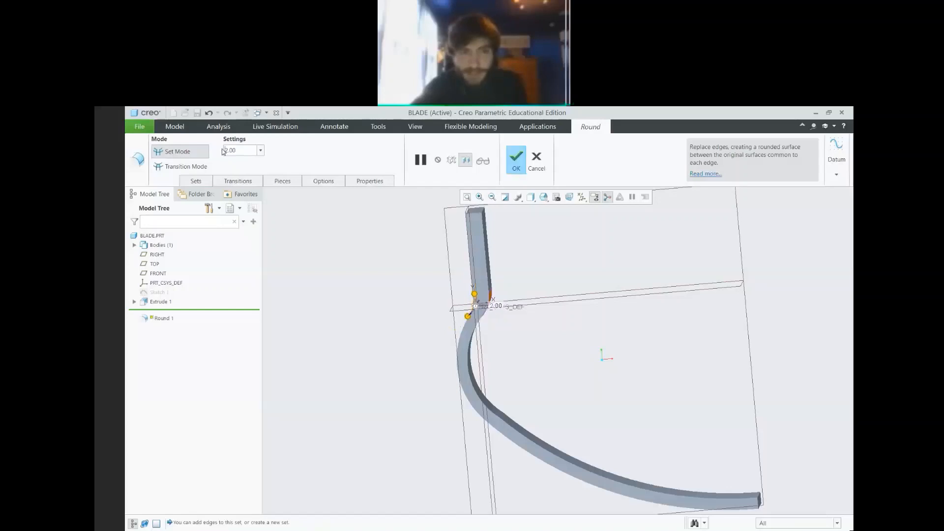
Examine the edge and radius assigned to each of the two round sets at the bend
left_click(205, 182)
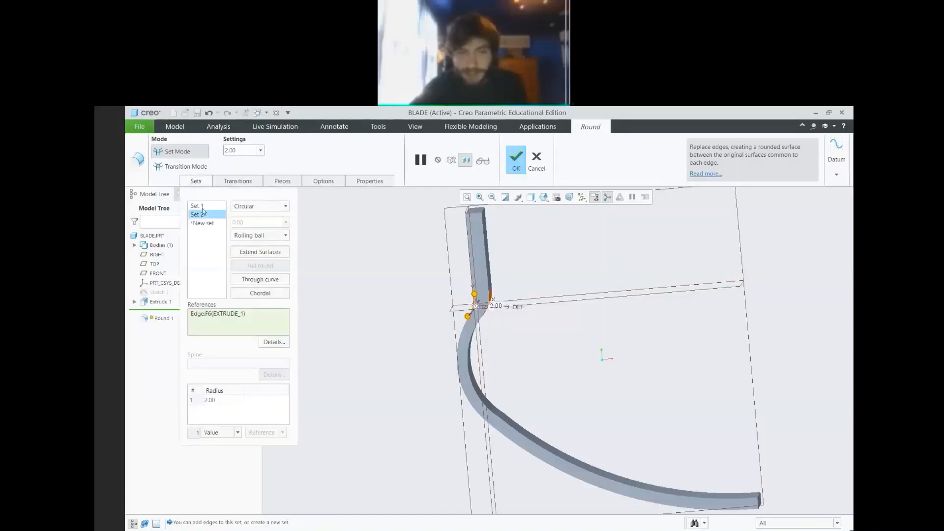
left_click(205, 207)
left_click(206, 215)
left_click(204, 206)
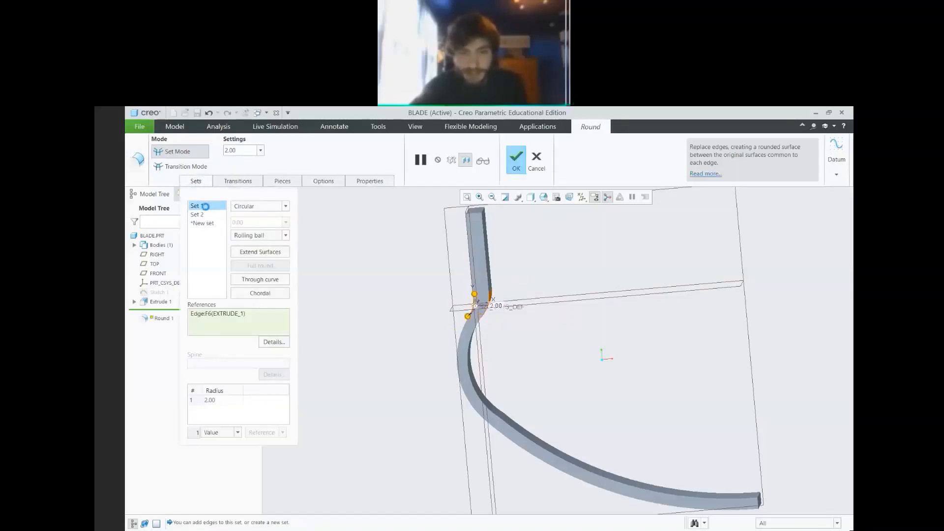
left_click(205, 214)
left_click(205, 206)
left_click(205, 215)
Try a radius of 5 for Set 2 in its radius table and return it to 2
left_click(211, 400)
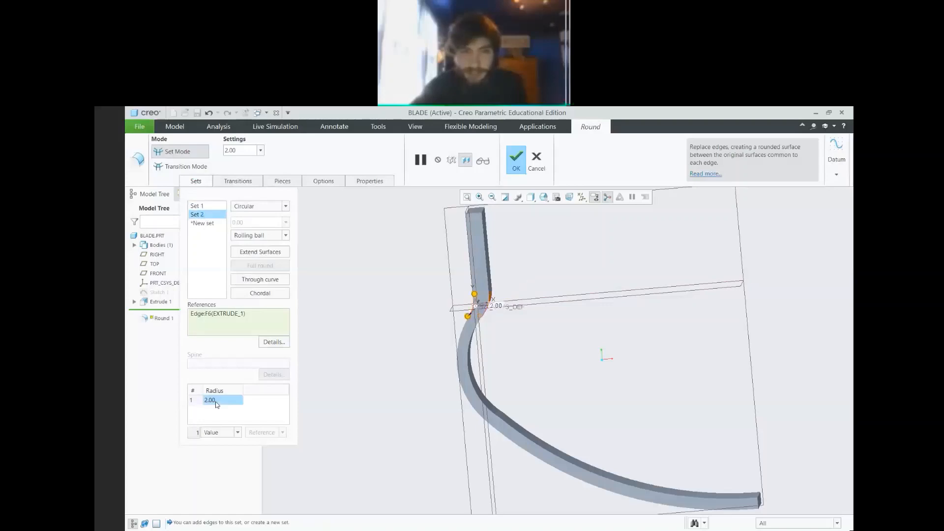
left_click(211, 400)
type("5")
key("Return")
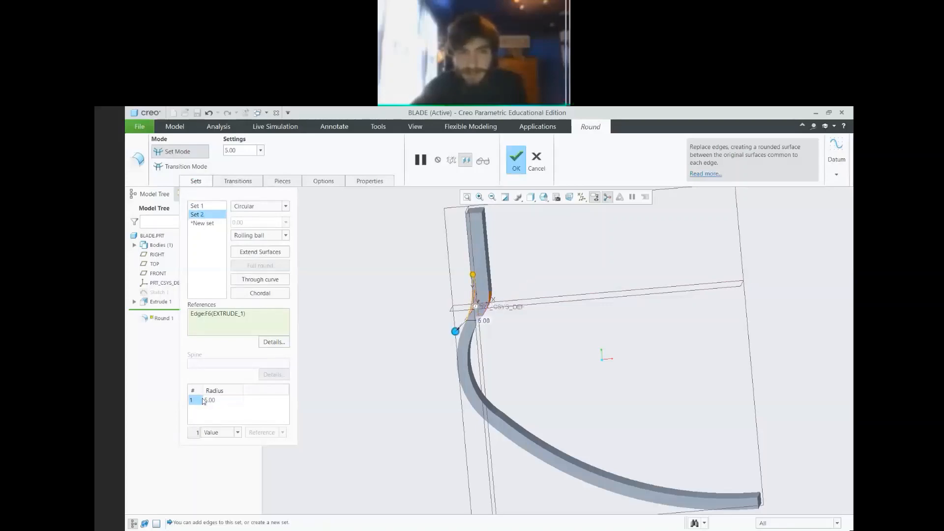
left_click(211, 400)
type("2")
key("Return")
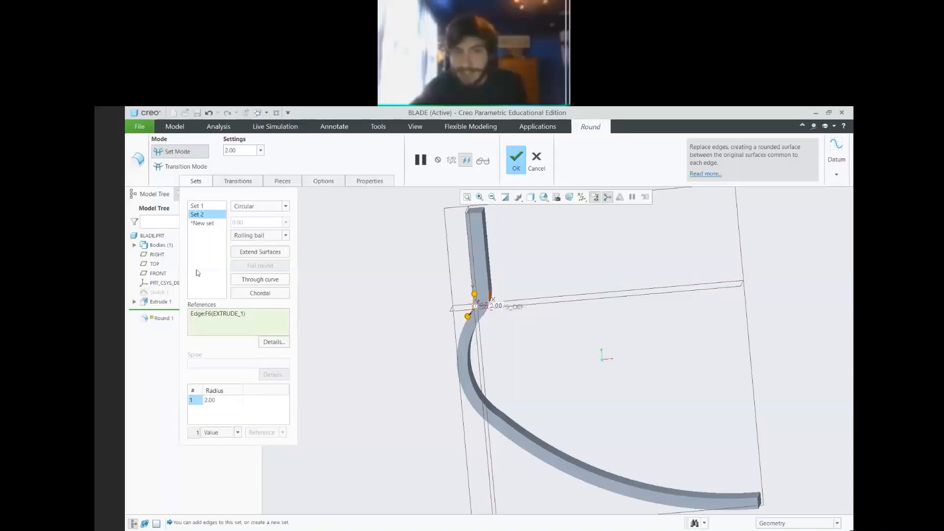
Check Set 1 and Set 2 against the bend's edges and finish the round feature
left_click(207, 206)
left_click(215, 215)
left_click(215, 207)
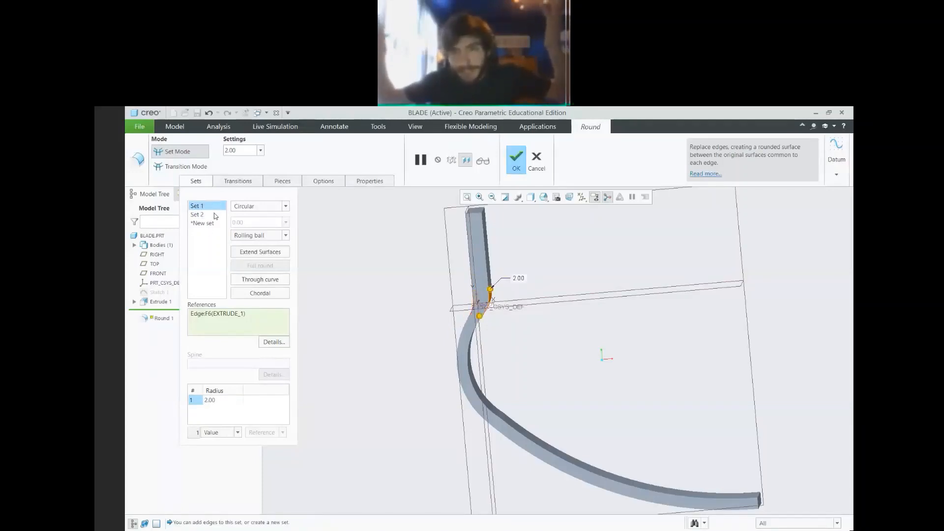
left_click(213, 214)
left_click(212, 207)
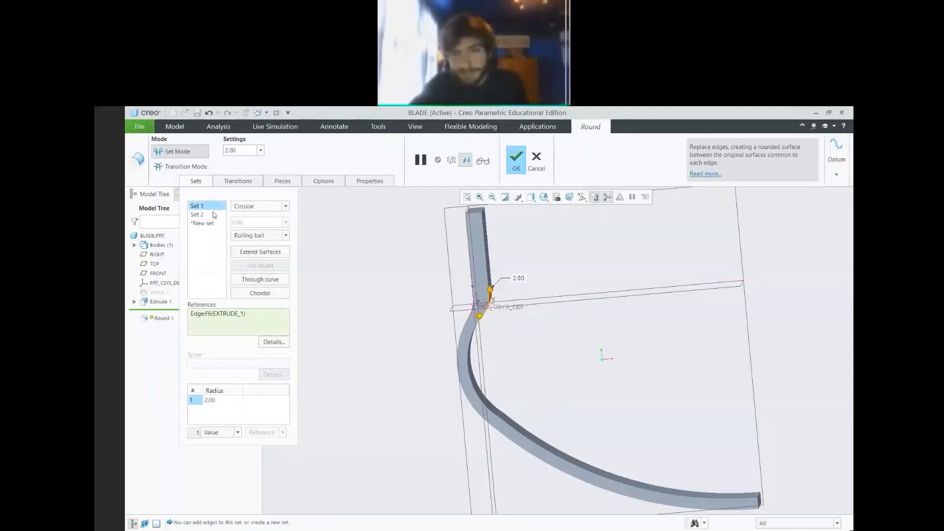
left_click(214, 215)
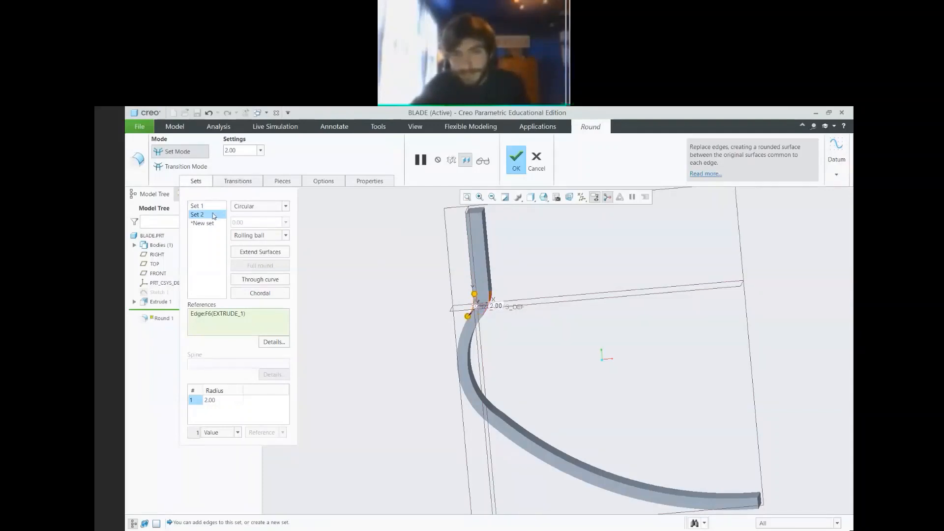
left_click(516, 163)
mouse_move(532, 268)
middle_mouse_down()
mouse_move(510, 266)
mouse_move(572, 275)
middle_mouse_up()
scroll(571, 278, "down", 3)
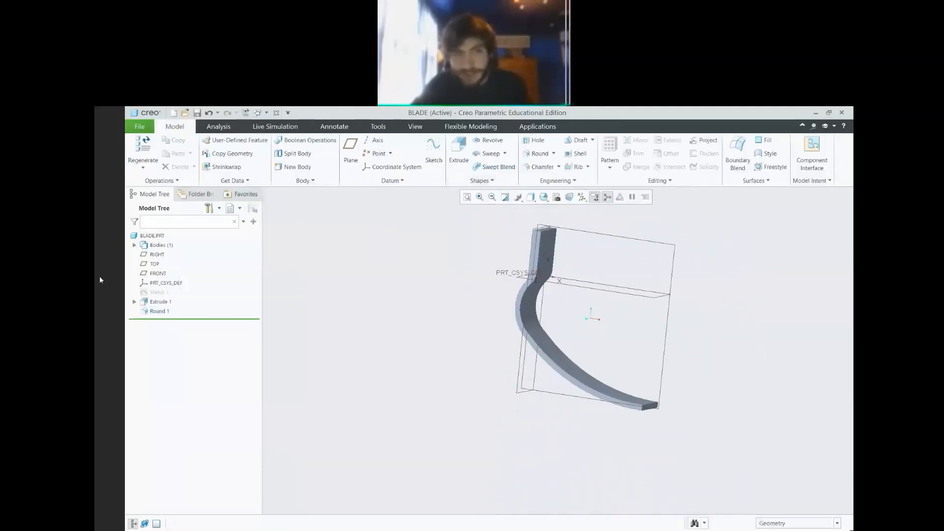
Check the reference photo and round both corners of the blade's lower end with a 1 inch radius
left_click(95, 233)
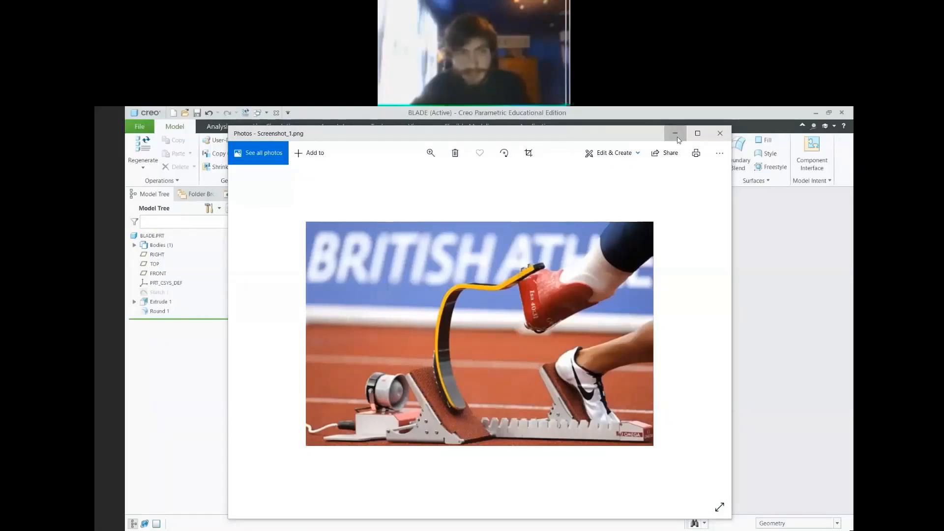
left_click(676, 133)
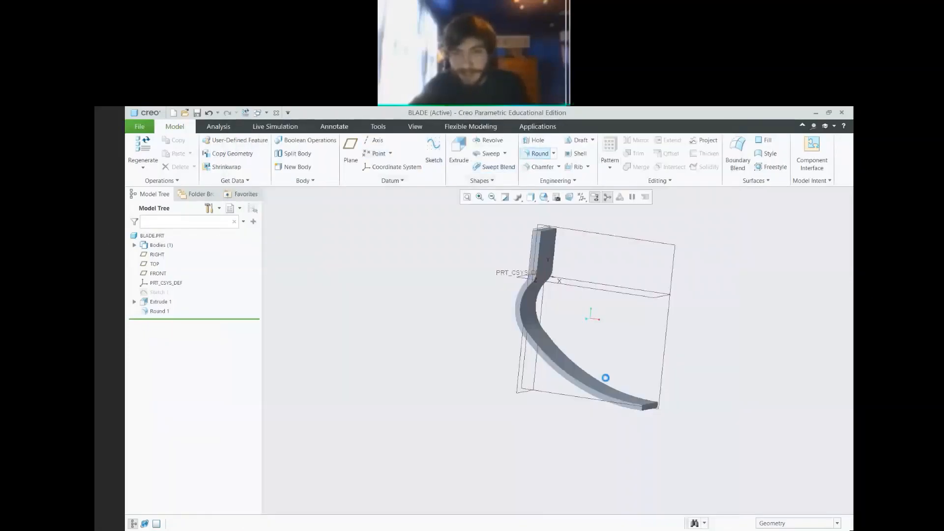
scroll(689, 396, "down", 5)
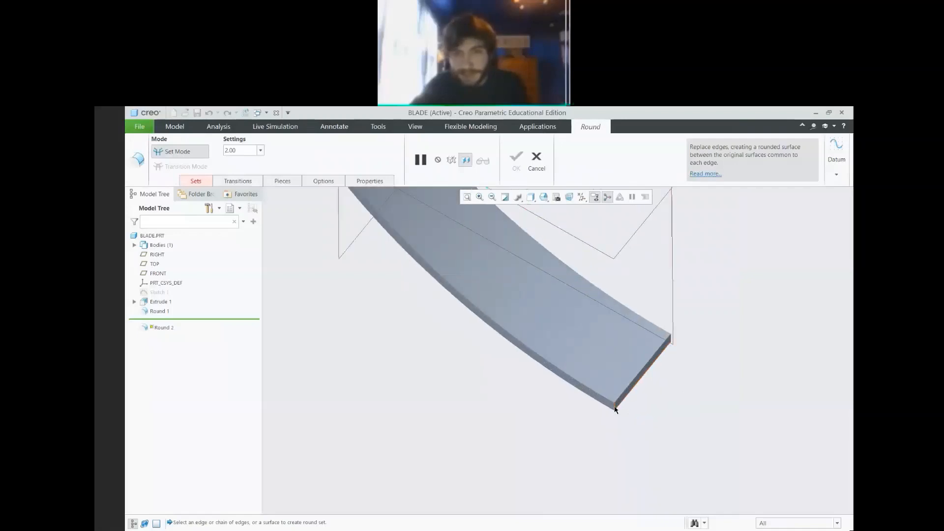
left_click(615, 407)
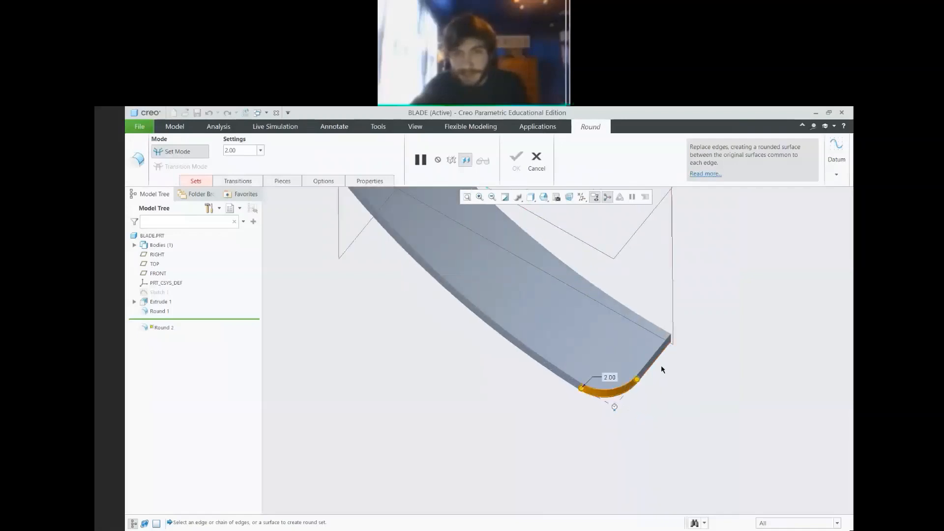
double_click(240, 151)
type("1")
key("Return")
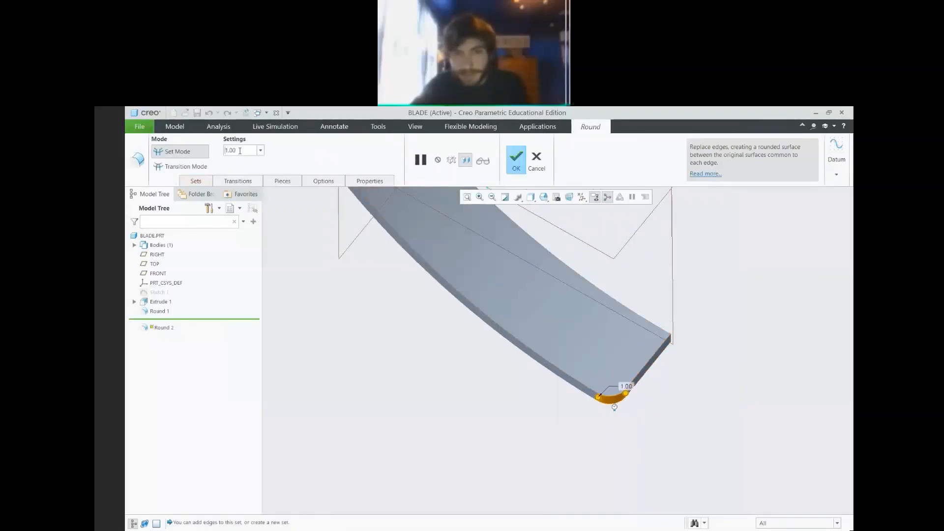
left_click(672, 345, "ctrl")
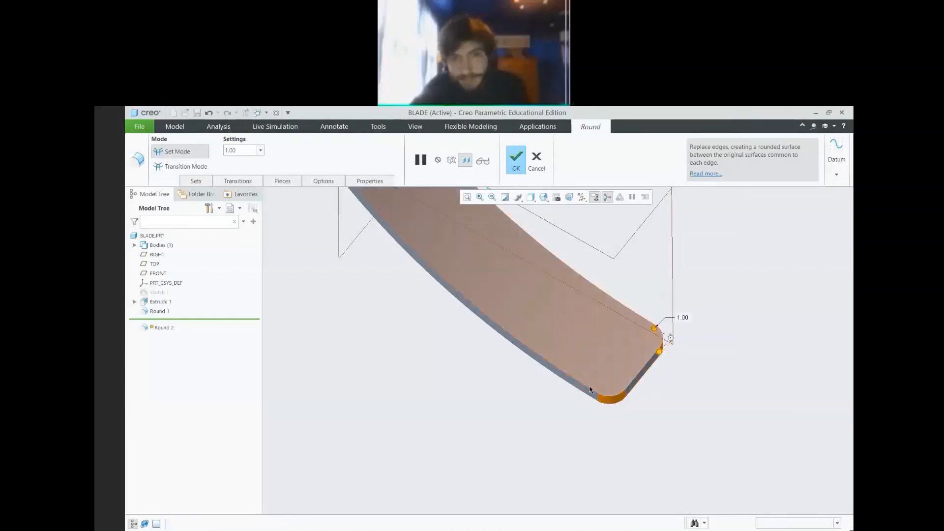
left_click(513, 163)
left_click(397, 340)
Finish the corner rounds on the blade's lower end and check the part against the reference photo
scroll(405, 328, "up", 5)
scroll(389, 273, "down", 3)
middle_click_drag(356, 294, 383, 251)
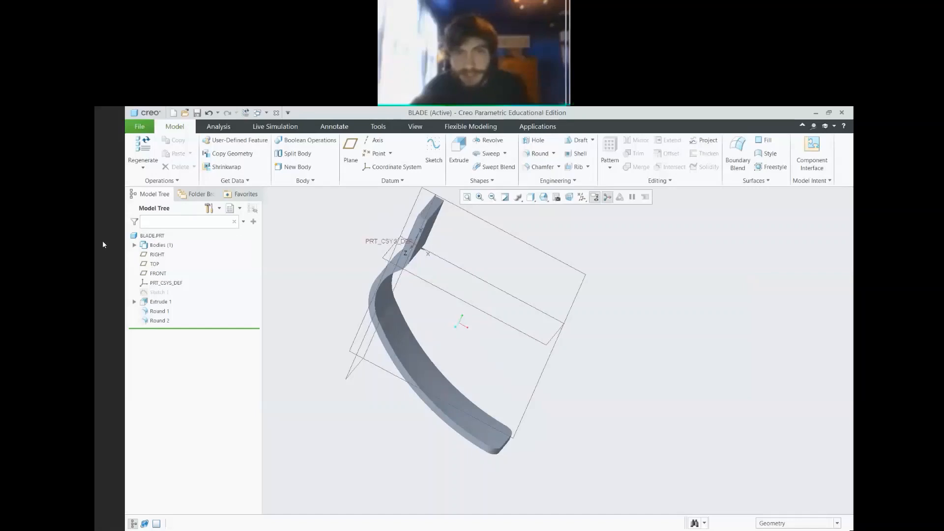
left_click(103, 242)
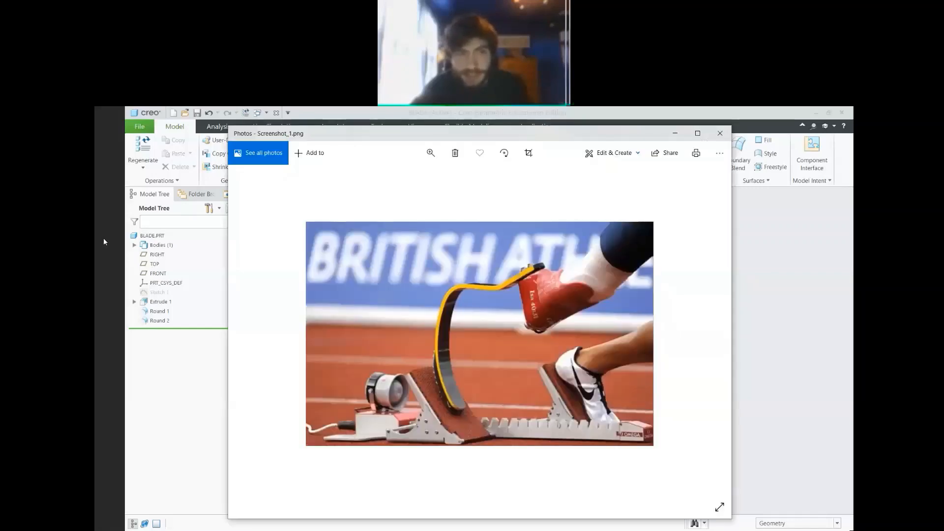
left_click(104, 242)
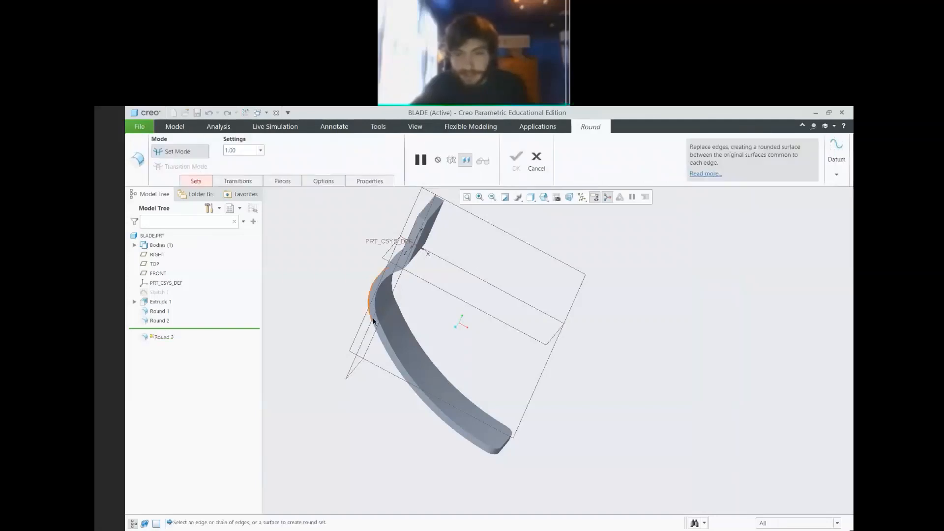
Round the blade's long edges on both faces with a 1/8 inch radius
double_click(244, 152)
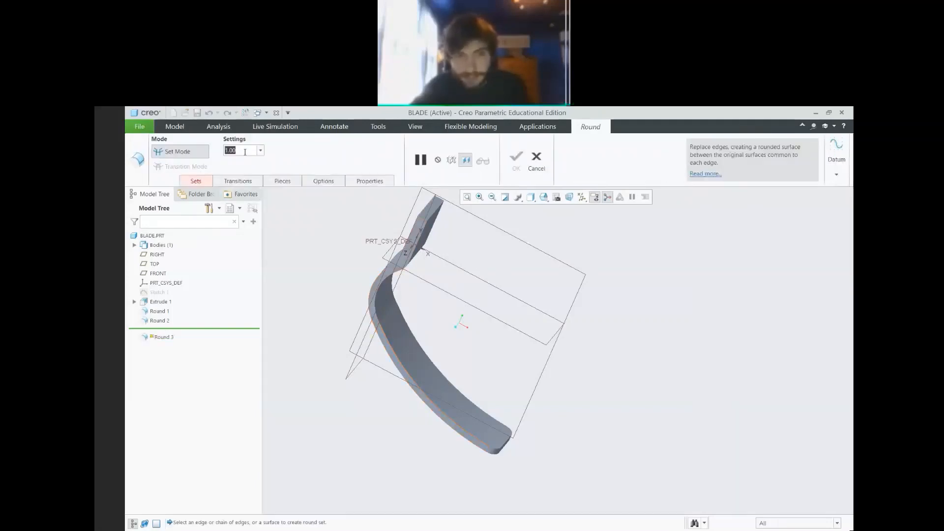
type(".12")
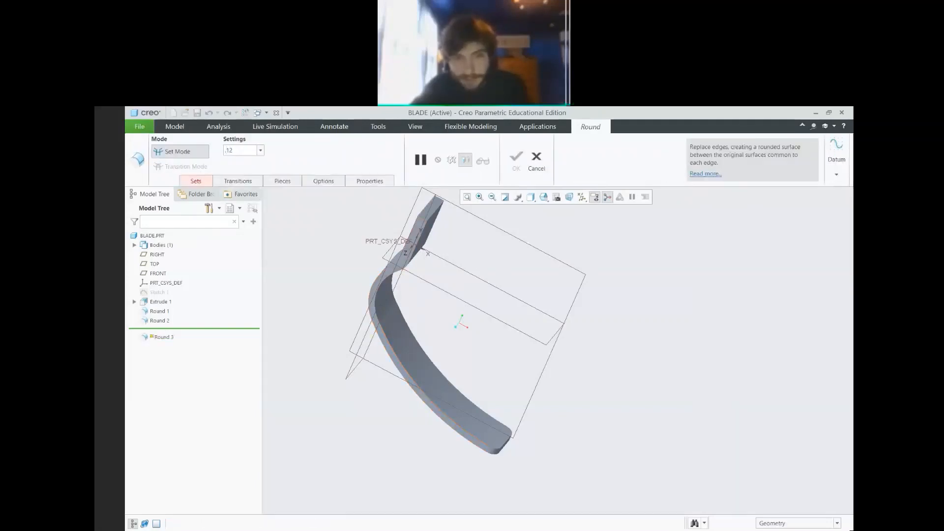
type("1/8")
key("Return")
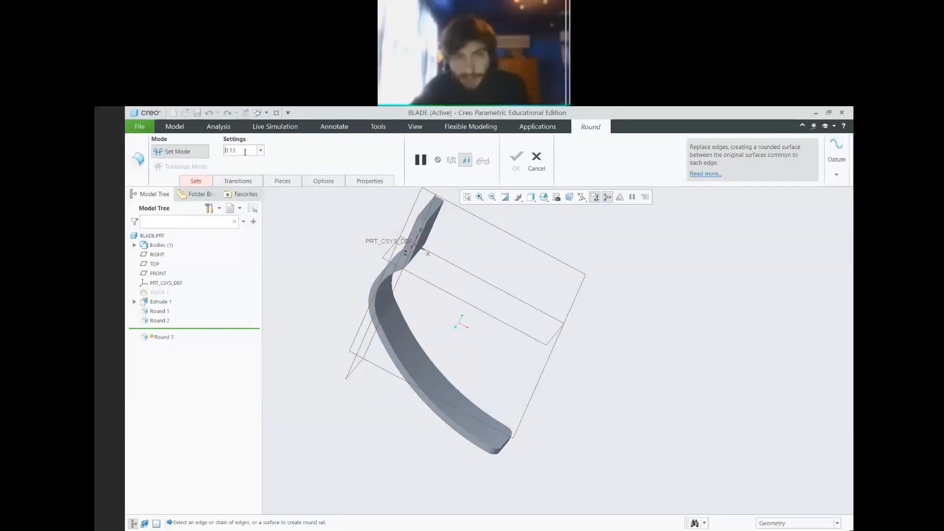
left_click(439, 420)
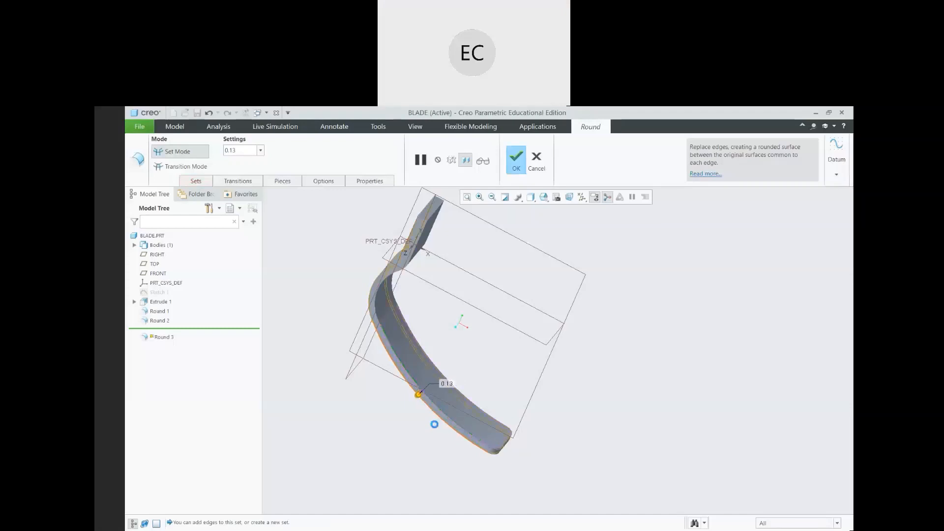
left_click(421, 235)
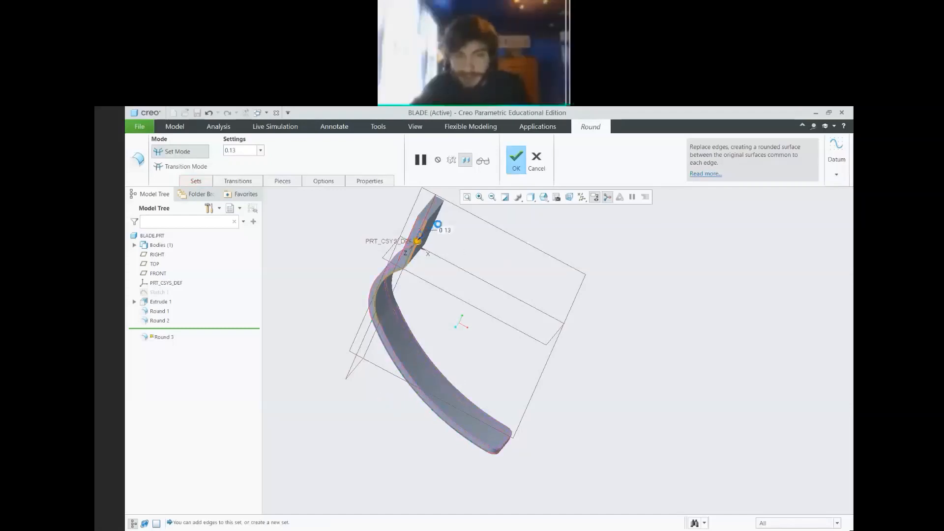
left_click(439, 221)
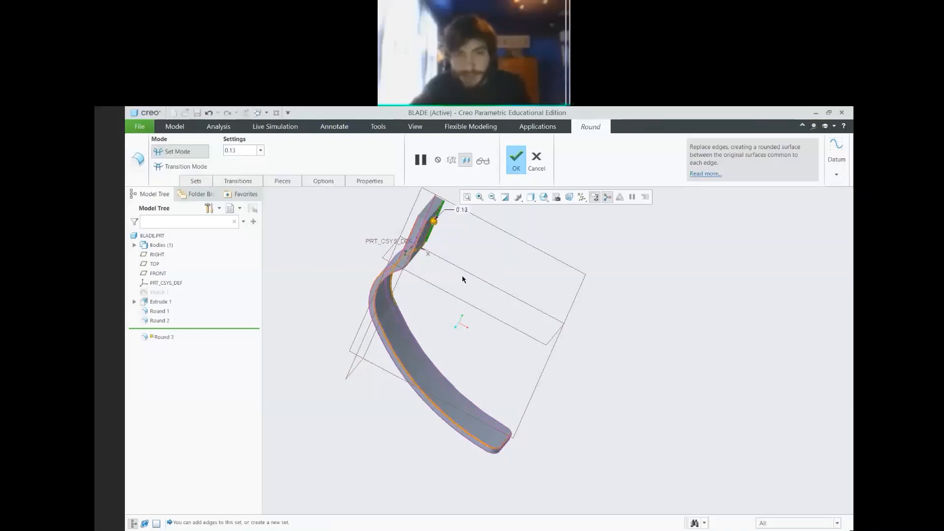
middle_click(472, 264)
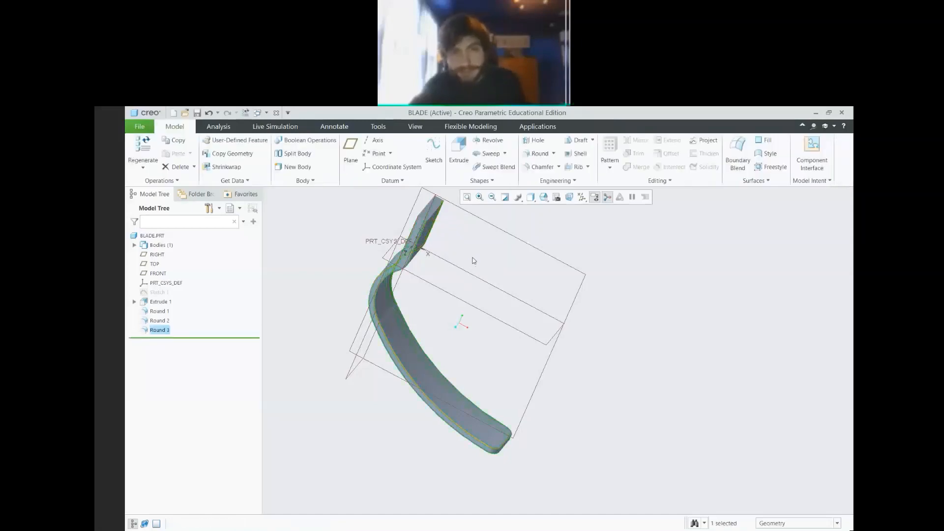
left_click(459, 297)
Examine the rounded blade and its upper flat face from several angles, comparing them with the reference photo
scroll(439, 312, "down", 4)
scroll(380, 370, "up", 3)
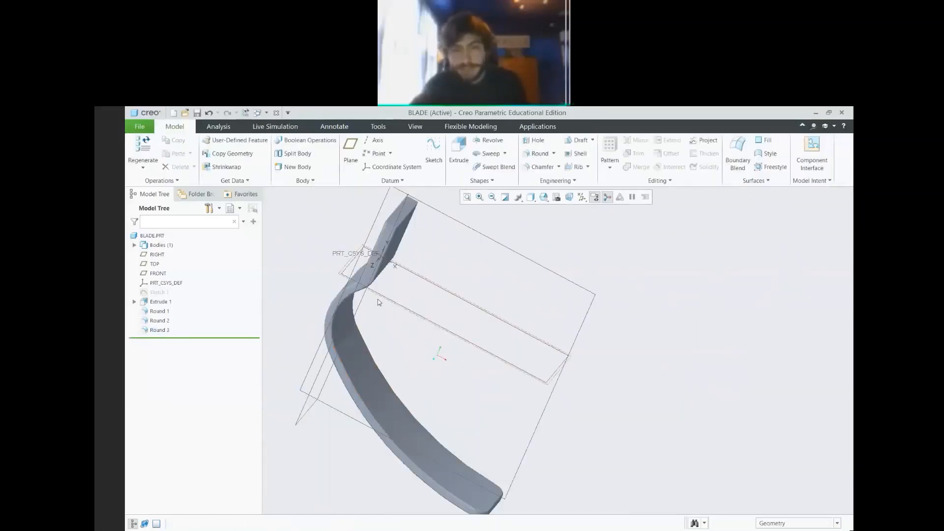
mouse_move(379, 302)
middle_mouse_down()
mouse_move(382, 274)
mouse_move(388, 311)
mouse_move(415, 310)
mouse_move(411, 276)
middle_mouse_up()
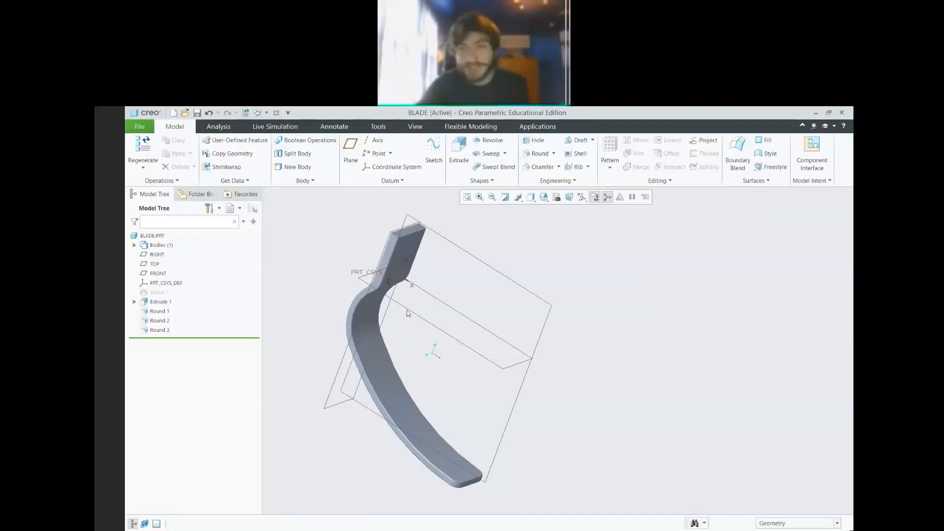
scroll(425, 339, "down", 2)
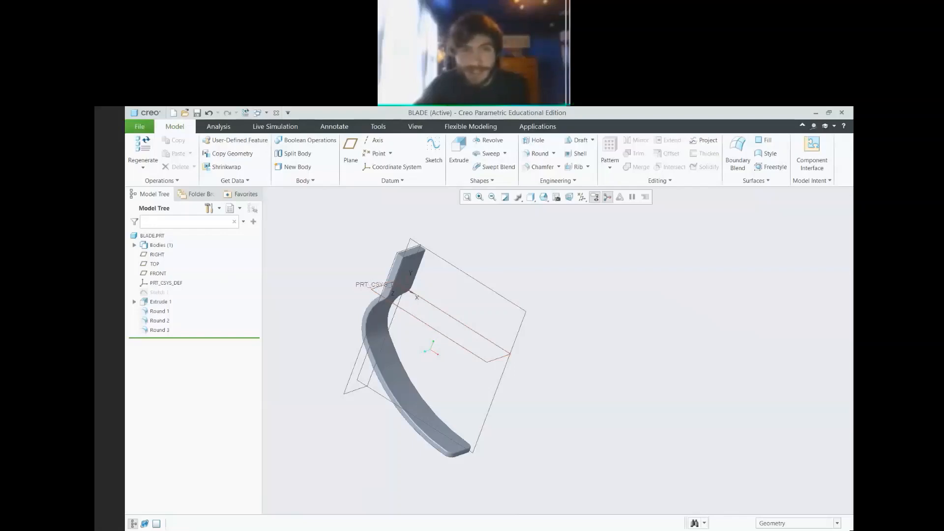
left_click(124, 242)
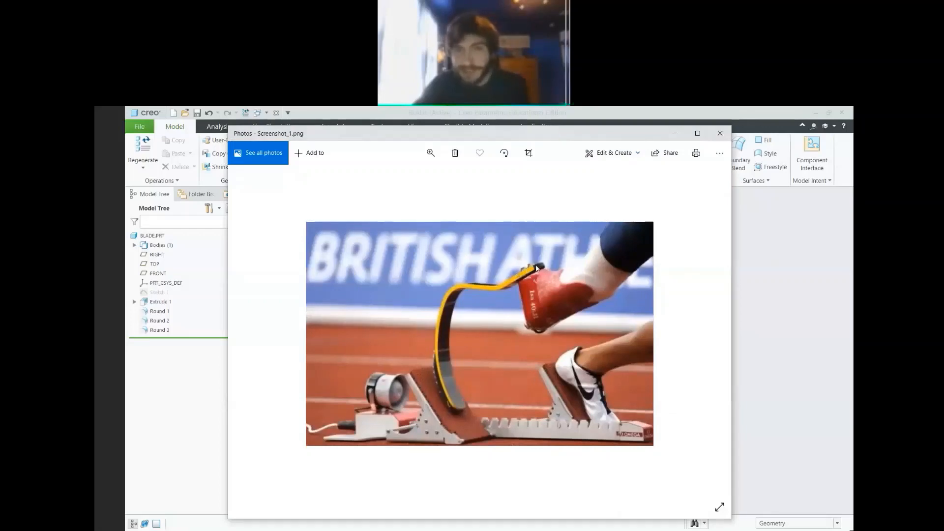
left_click(675, 133)
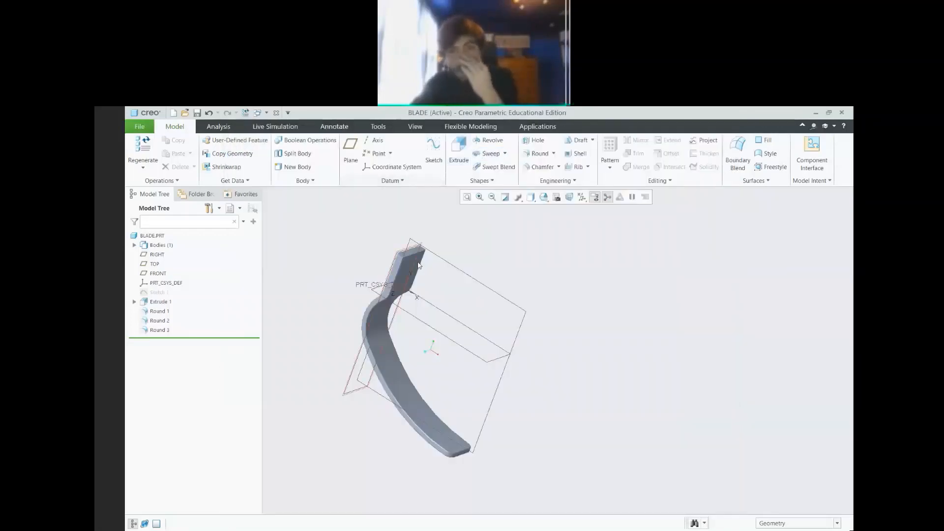
scroll(419, 266, "down", 3)
left_click(418, 275)
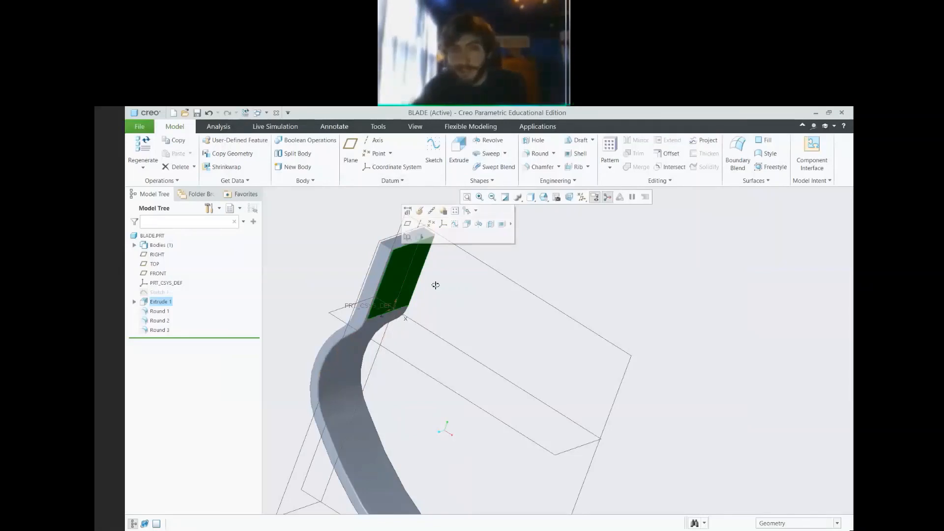
middle_click_drag(436, 285, 420, 271)
left_click(339, 258)
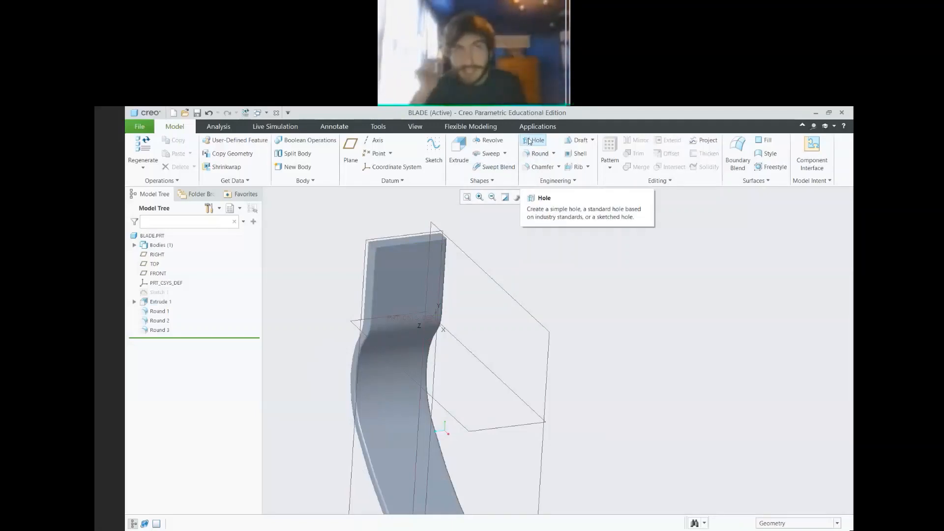
left_click(97, 245)
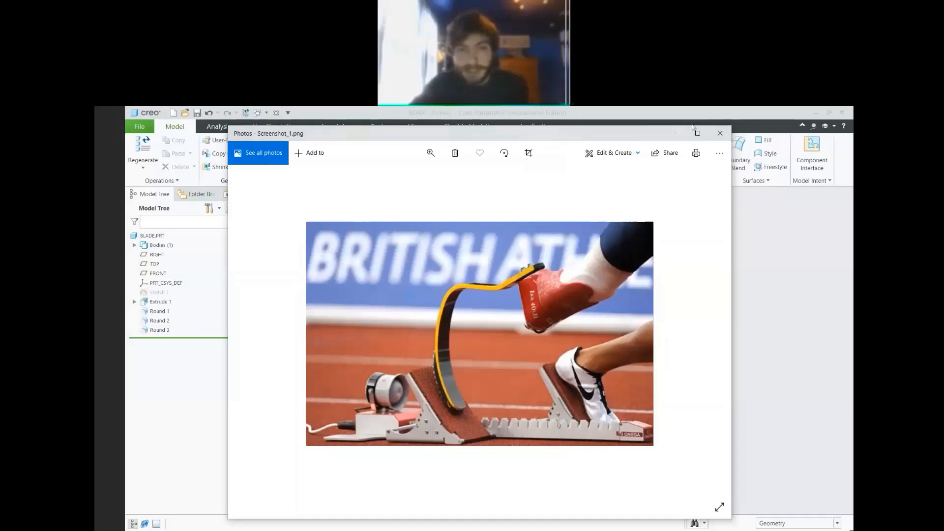
left_click(676, 133)
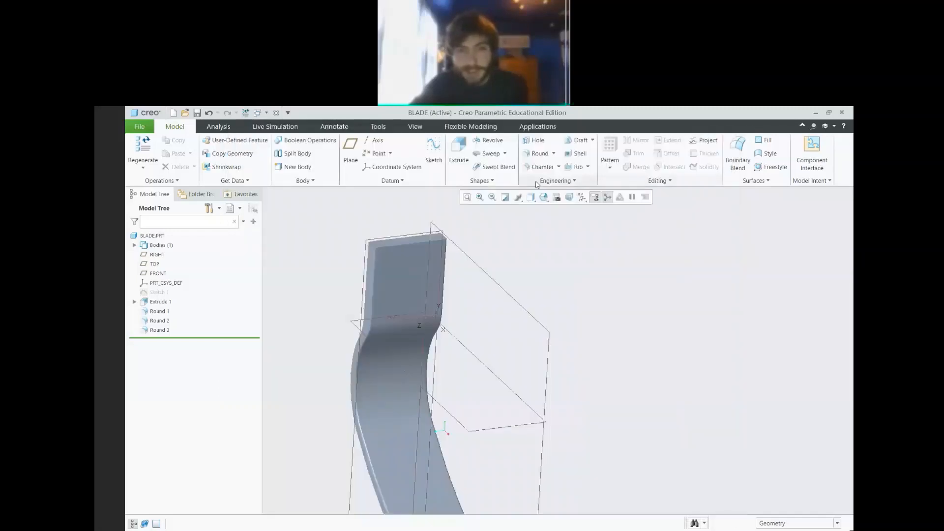
Place a simple hole on the upper flat face, referenced 1 inch from the end and offset from the long side
left_click(534, 140)
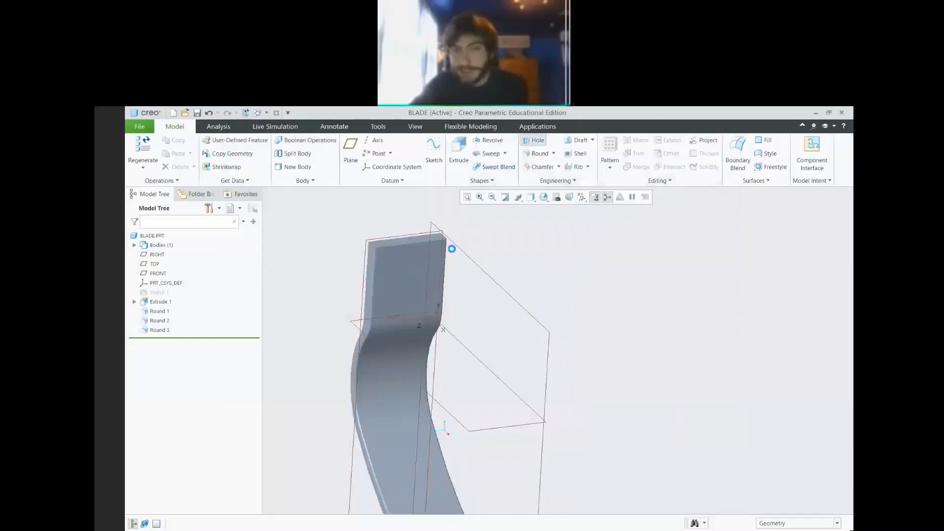
left_click(409, 262)
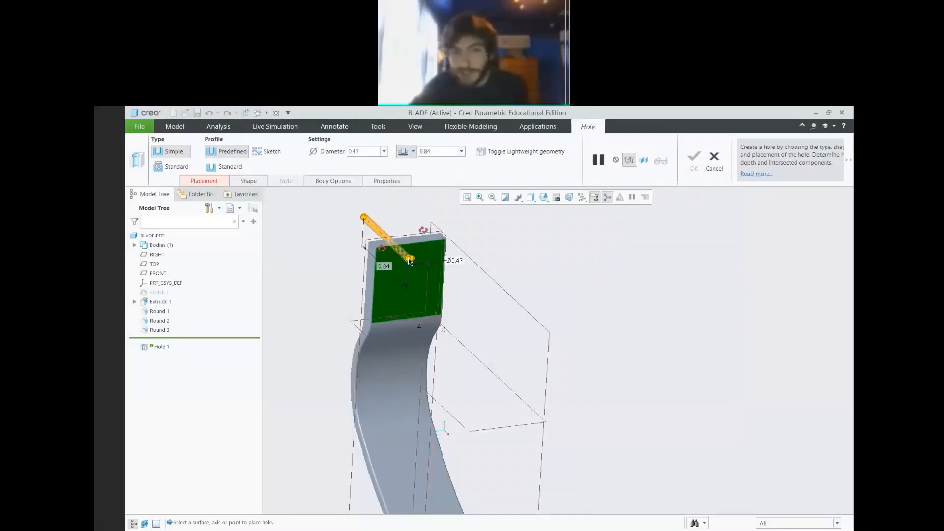
scroll(414, 265, "up", 3)
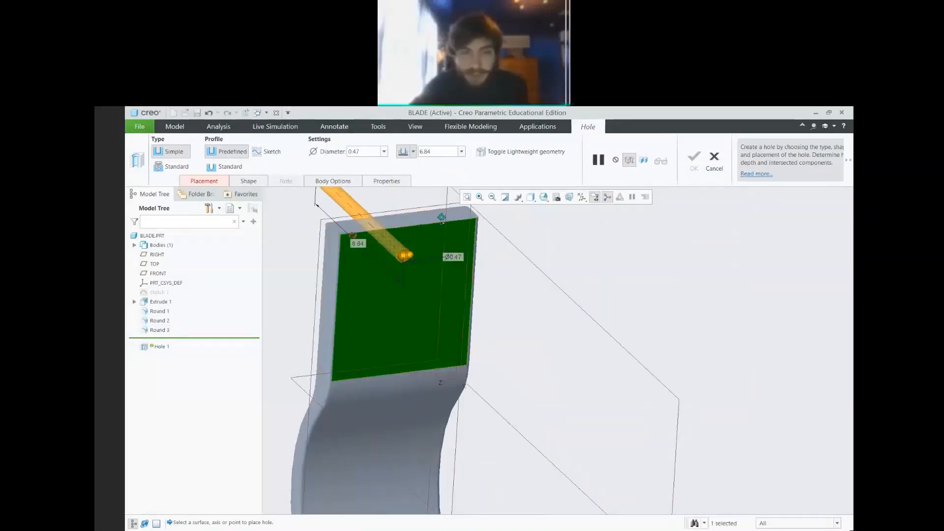
left_click_drag(418, 222, 405, 225)
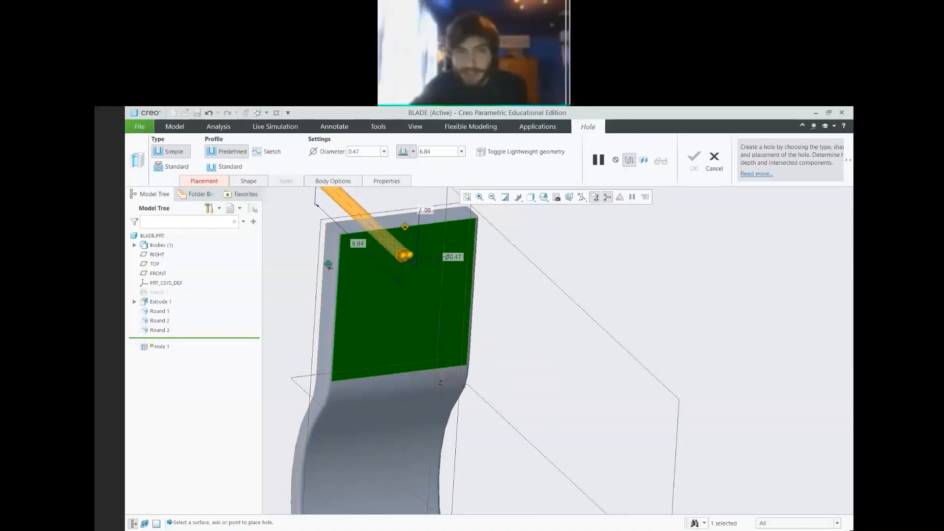
left_click_drag(330, 265, 334, 263)
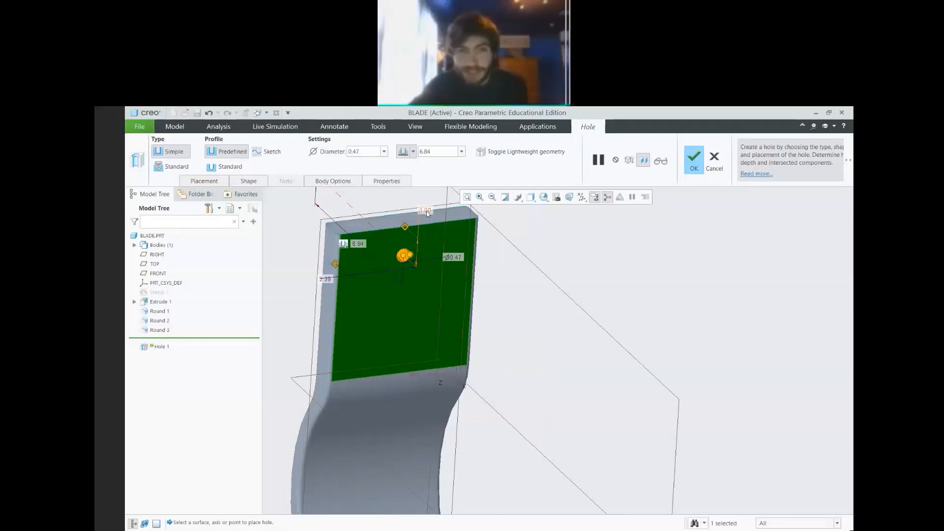
Set the hole's offset from the blade's side to 2.5 inches and complete the hole
double_click(327, 282)
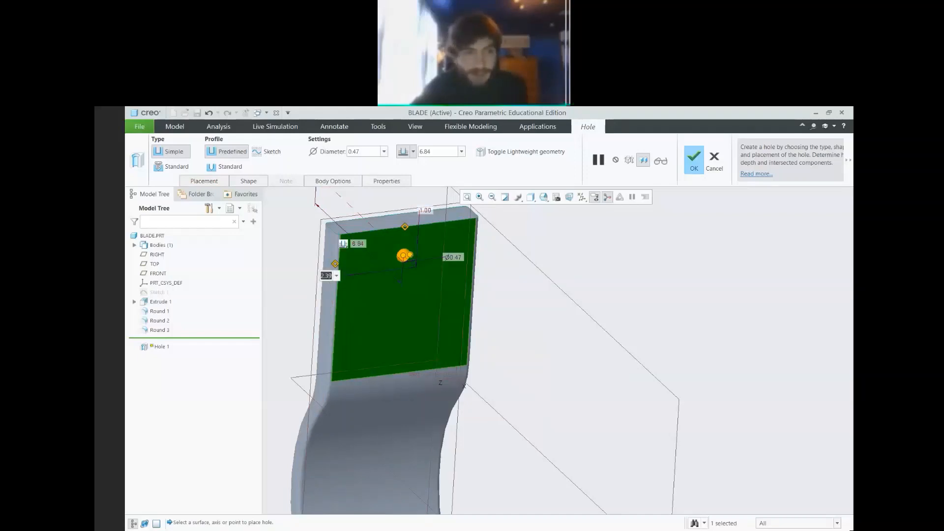
type("2.5")
key("Return")
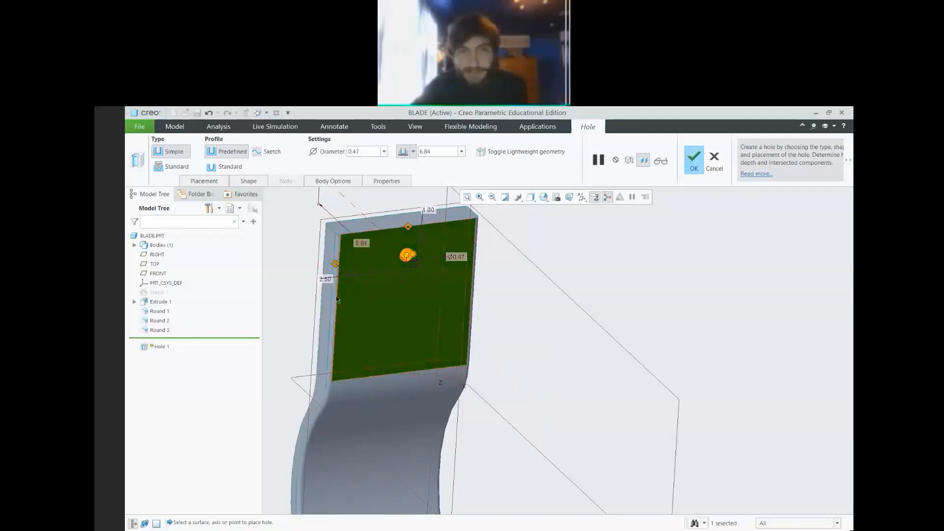
middle_click(524, 287)
mouse_move(523, 287)
middle_mouse_down()
mouse_move(500, 285)
mouse_move(511, 283)
middle_mouse_up()
Redefine the hole as a standard clearance hole without tapping and look through the thread types, keeping UNC
right_click(158, 340)
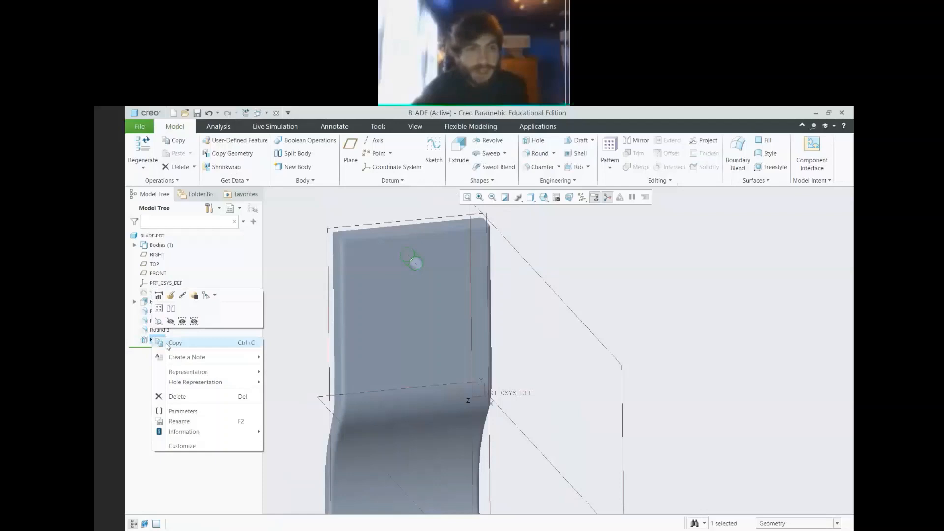
left_click(170, 295)
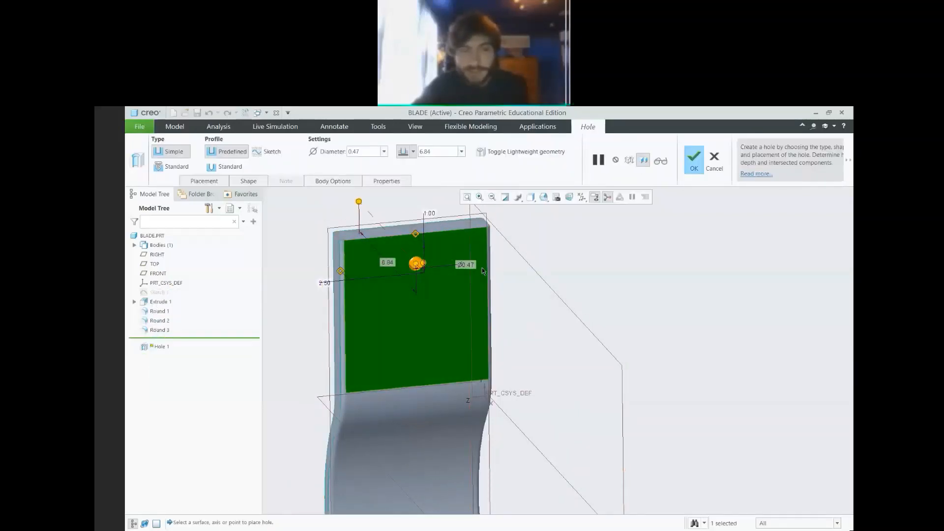
left_click(169, 167)
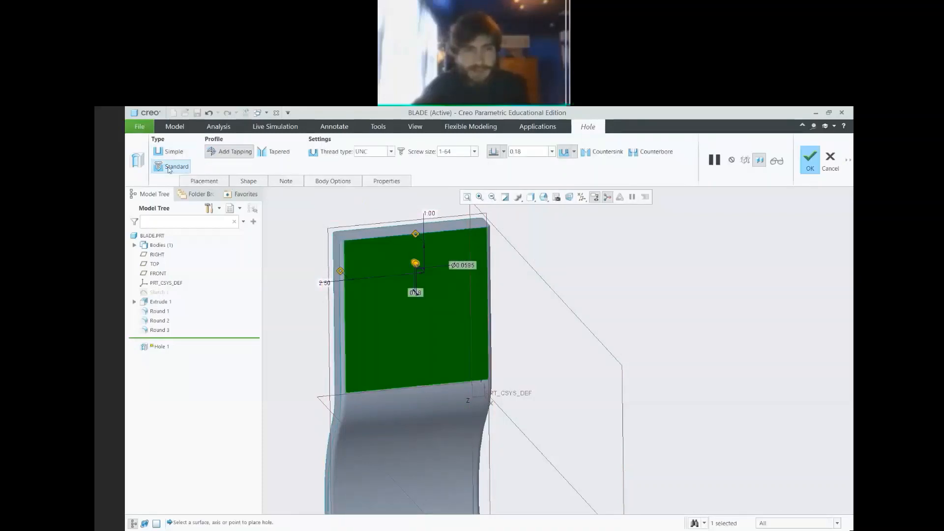
left_click(232, 153)
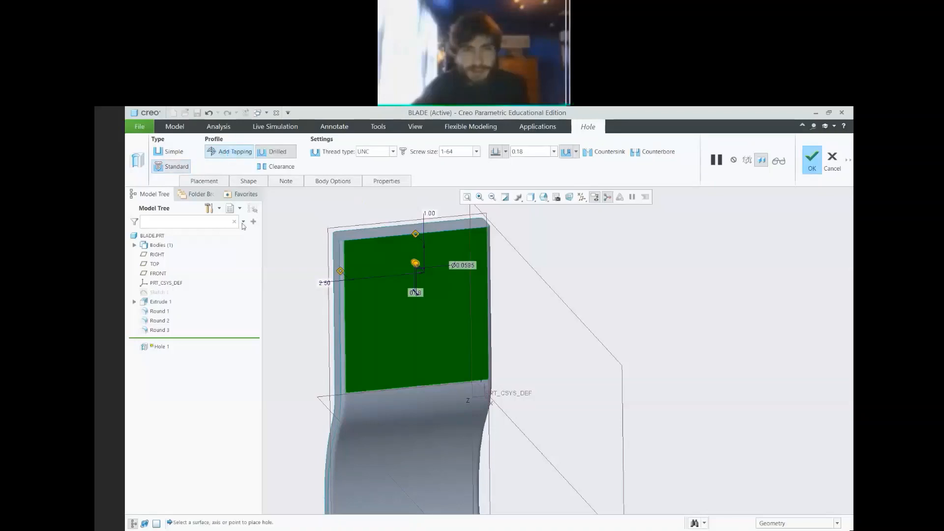
left_click(245, 155)
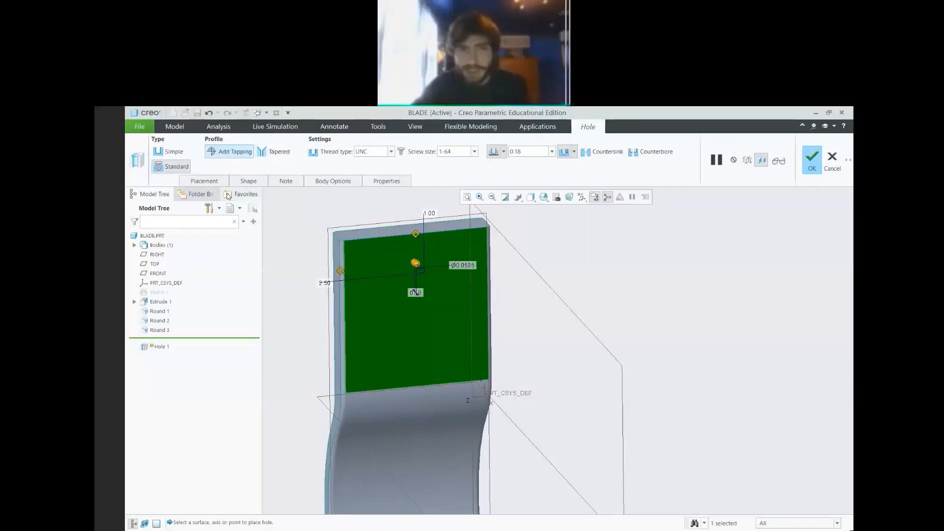
left_click(224, 153)
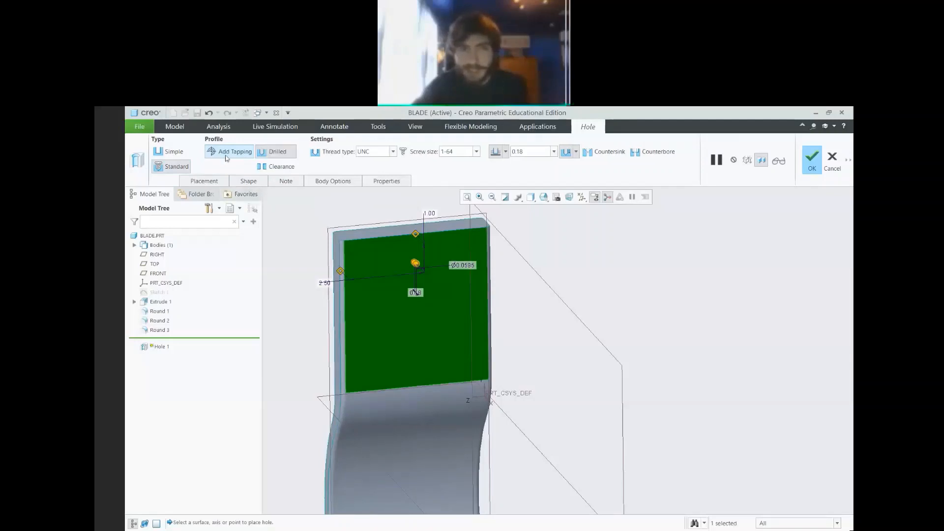
left_click(282, 167)
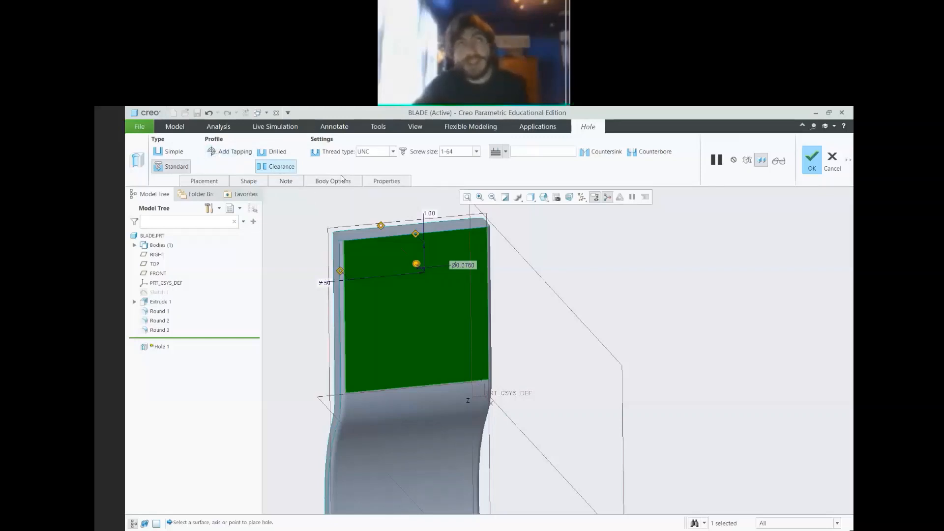
left_click(393, 152)
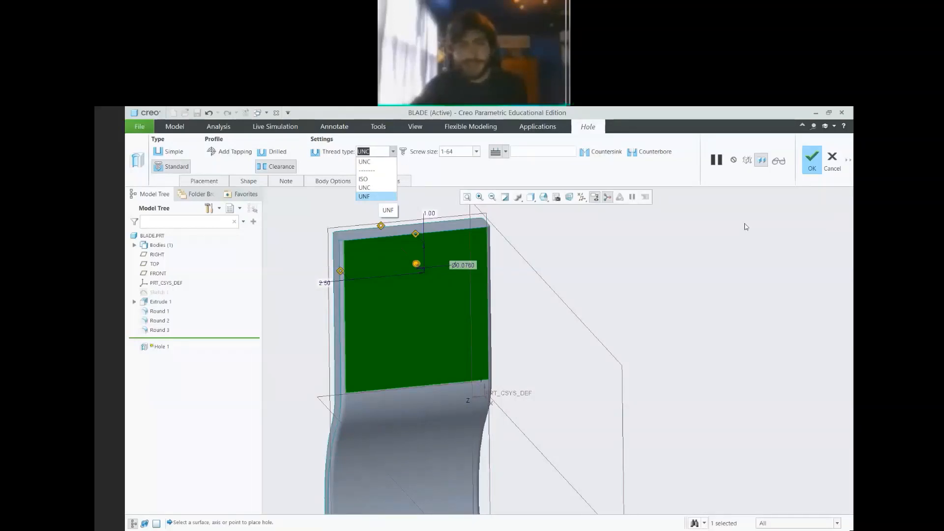
left_click(831, 253)
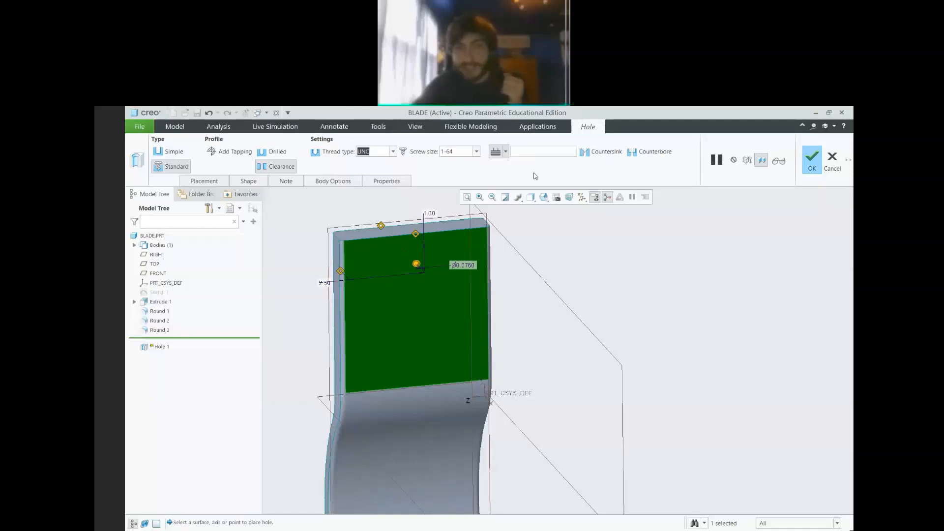
Look through the available thread types and the UNC screw sizes for the standard clearance hole
left_click(393, 151)
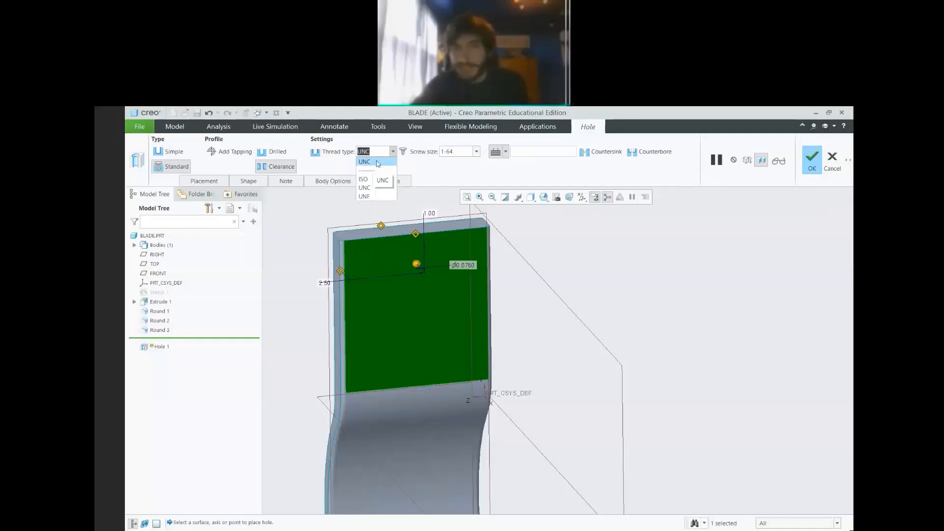
left_click(393, 152)
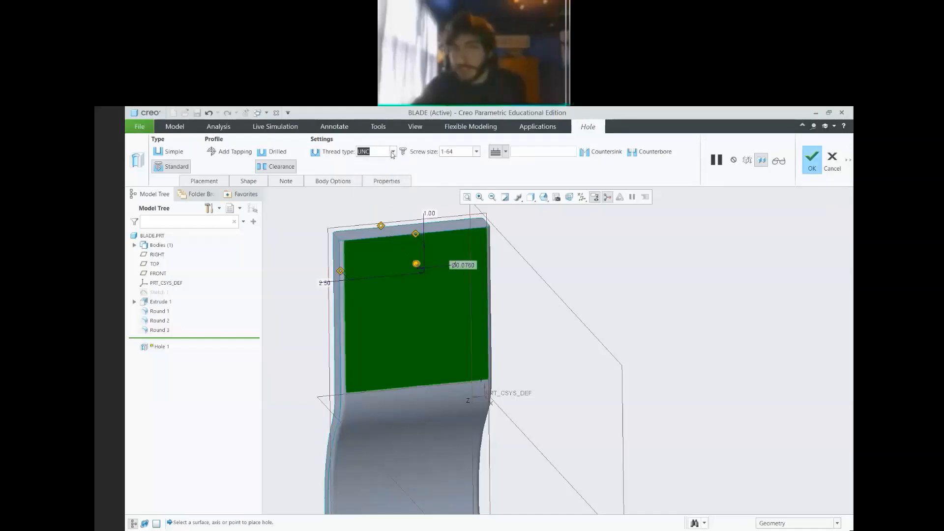
left_click(476, 152)
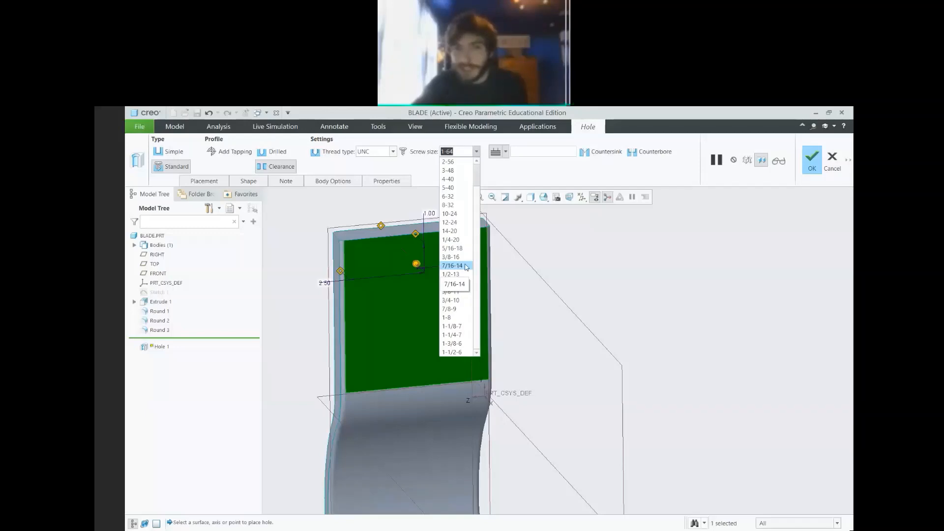
Try the ISO thread type for the clearance hole and look through the metric screw sizes
left_click(393, 151)
left_click(393, 151)
left_click(371, 180)
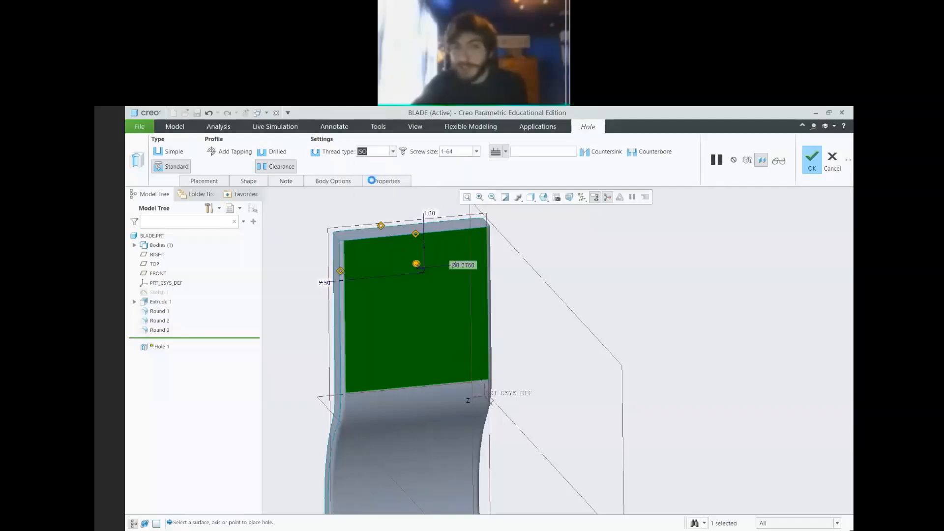
left_click(476, 153)
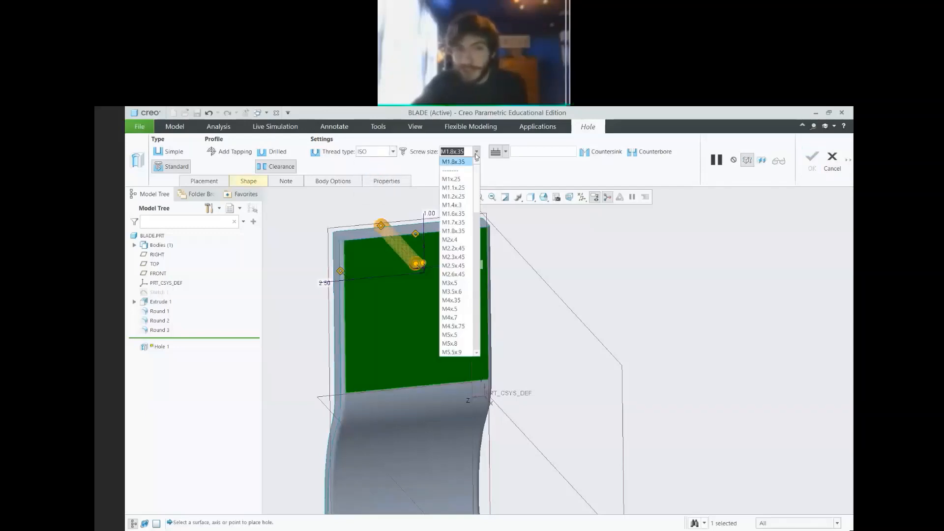
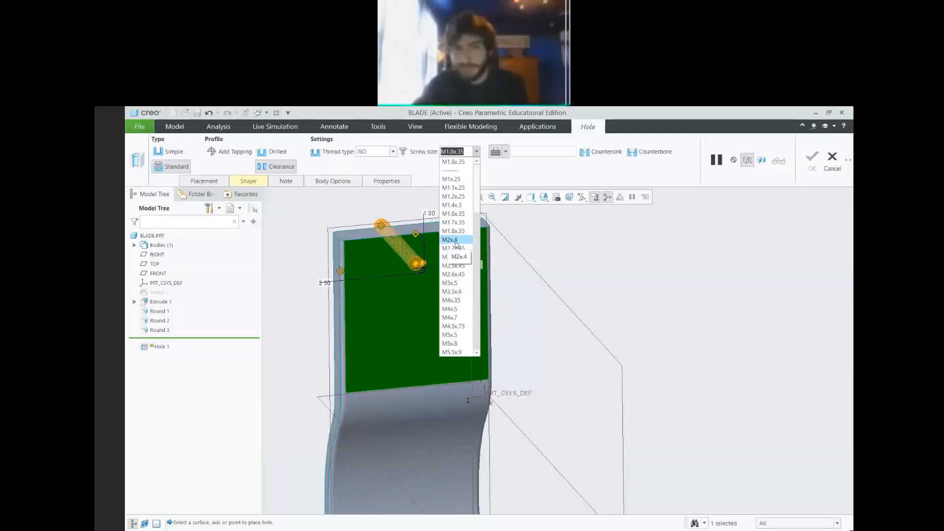
scroll(456, 245, "down", 15)
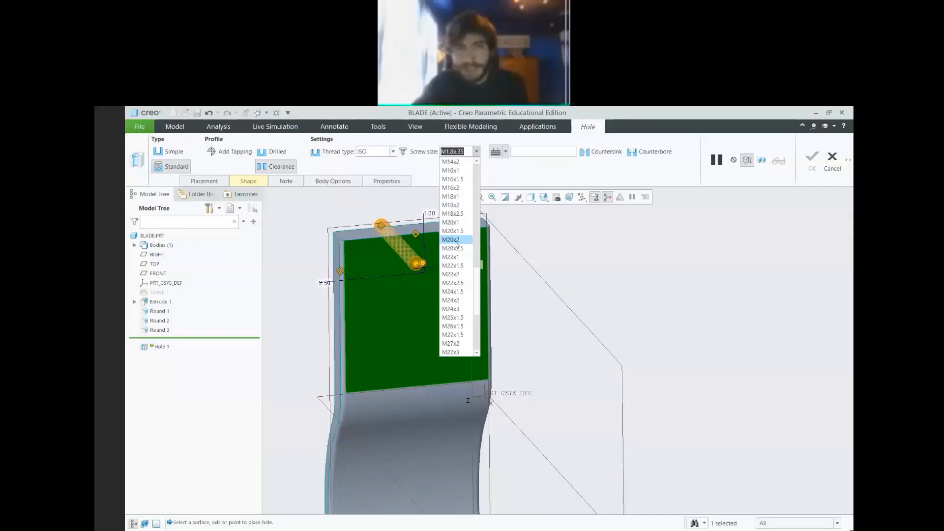
scroll(456, 244, "down", 4)
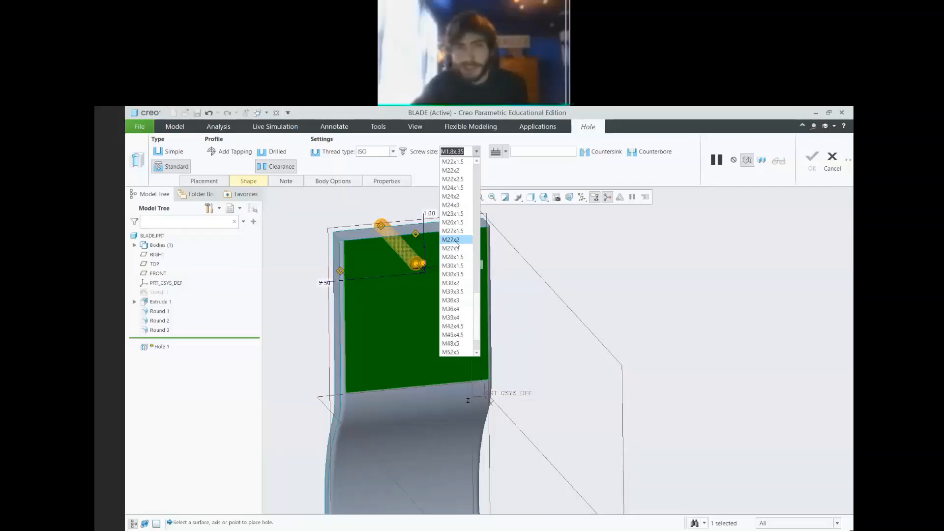
scroll(456, 245, "up", 2)
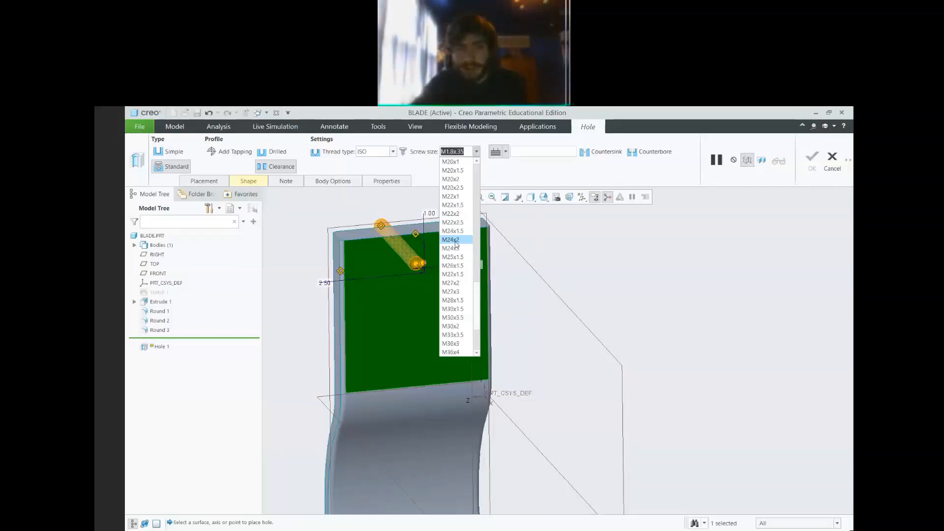
scroll(456, 244, "up", 15)
Set the clearance hole's thread type to UNC and its screw size to 1/4-20
left_click(394, 153)
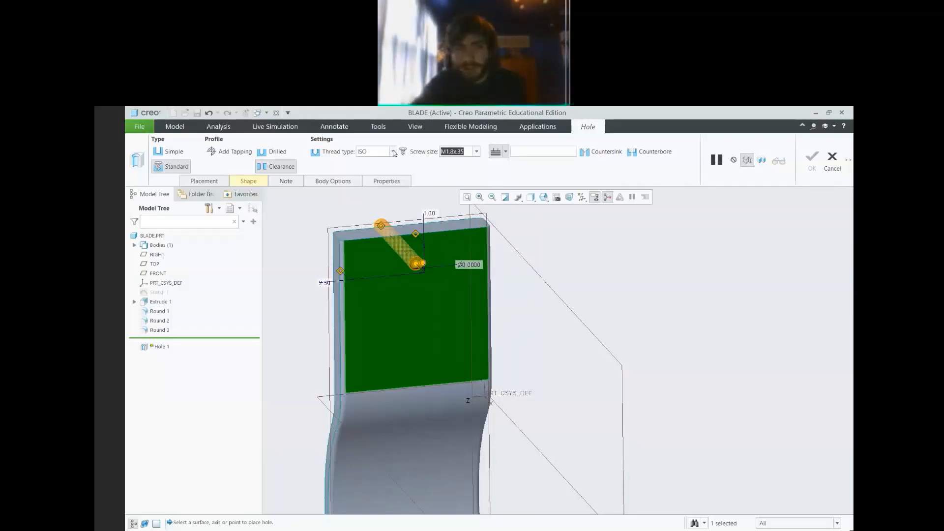
left_click(394, 152)
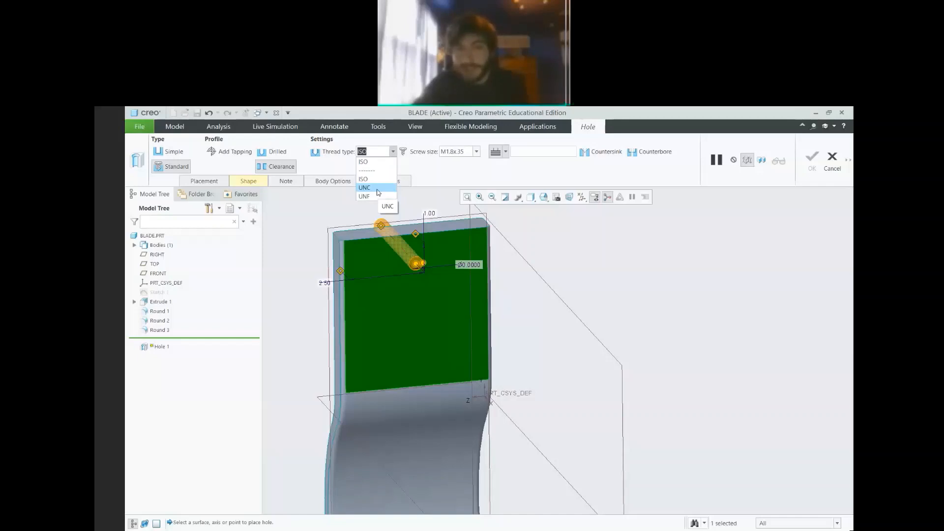
left_click(378, 193)
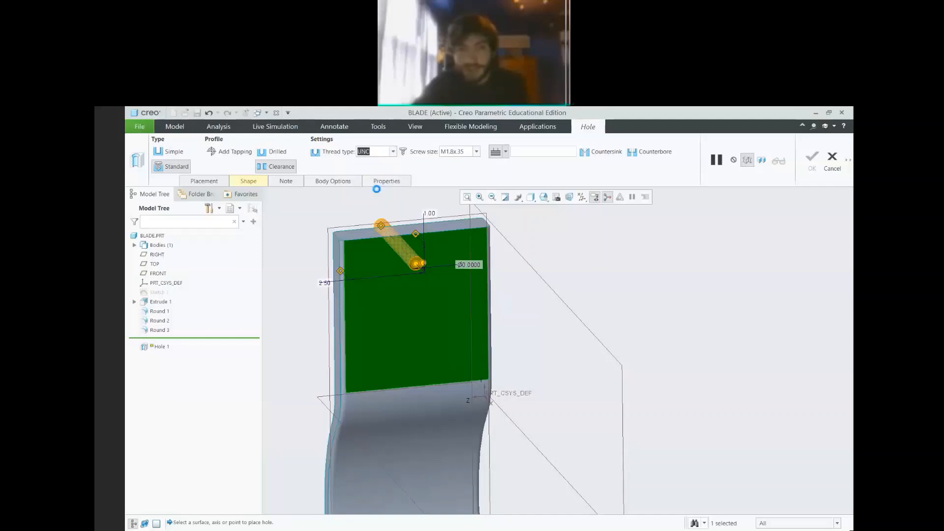
left_click(477, 152)
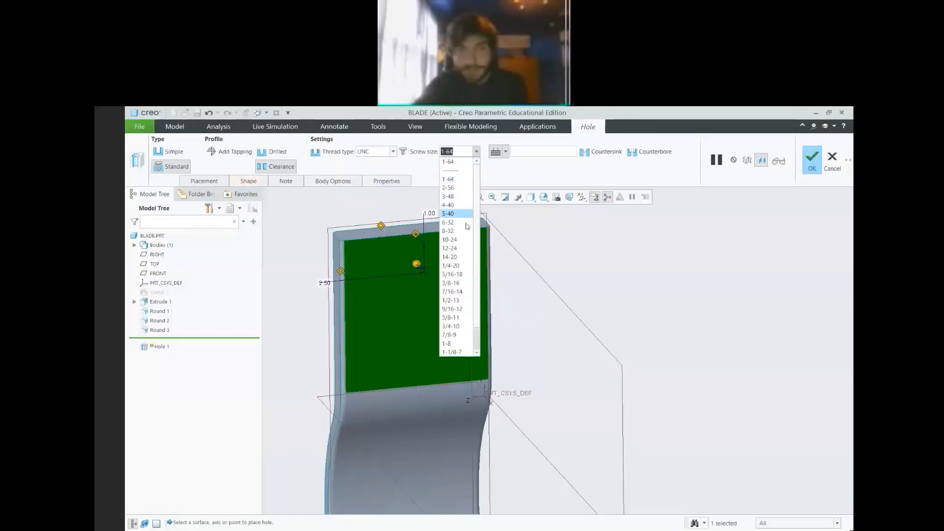
left_click(466, 266)
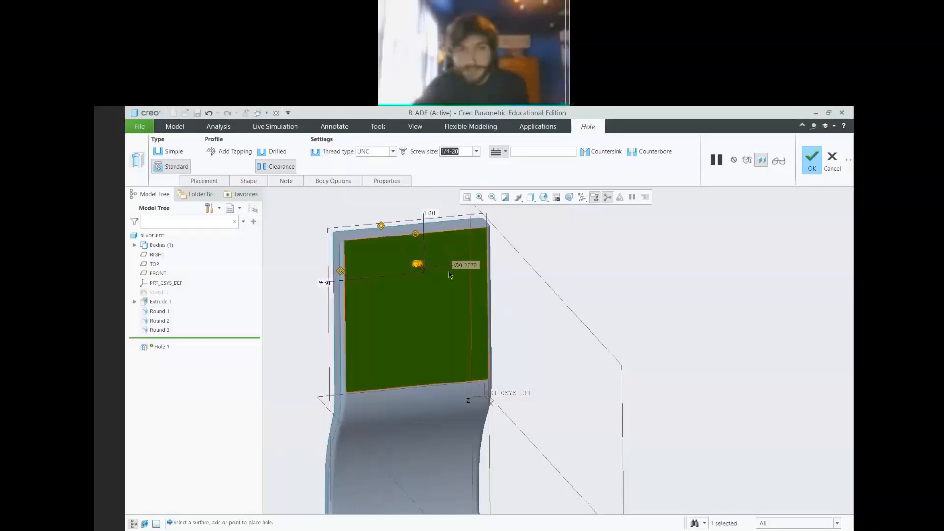
scroll(434, 268, "up", 3)
scroll(424, 266, "down", 3)
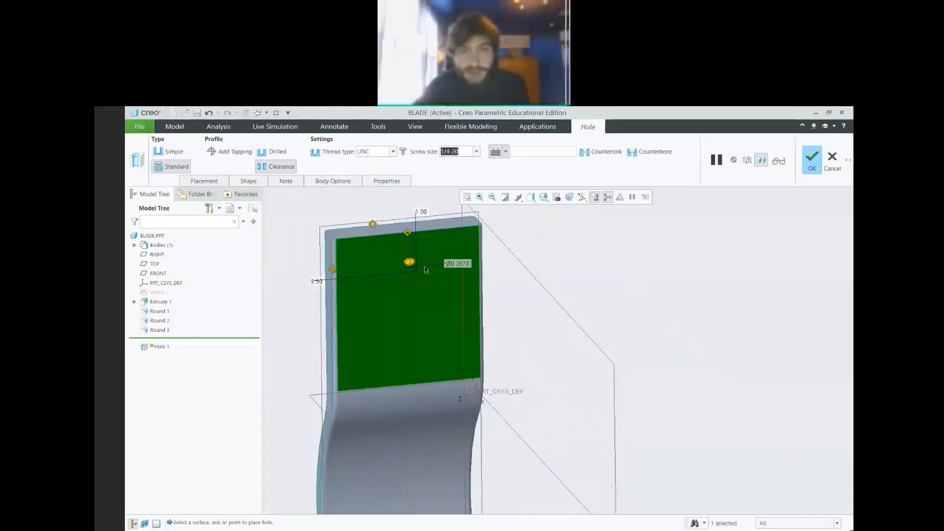
Review the UNC screw size list, keeping 1/4-20, and check the blade's mounting end in the reference photo
left_click(476, 152)
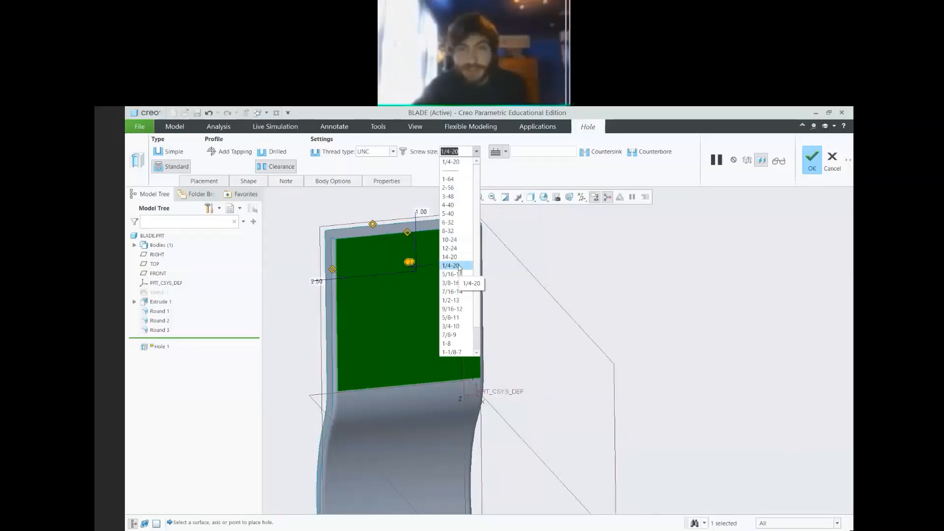
left_click(461, 266)
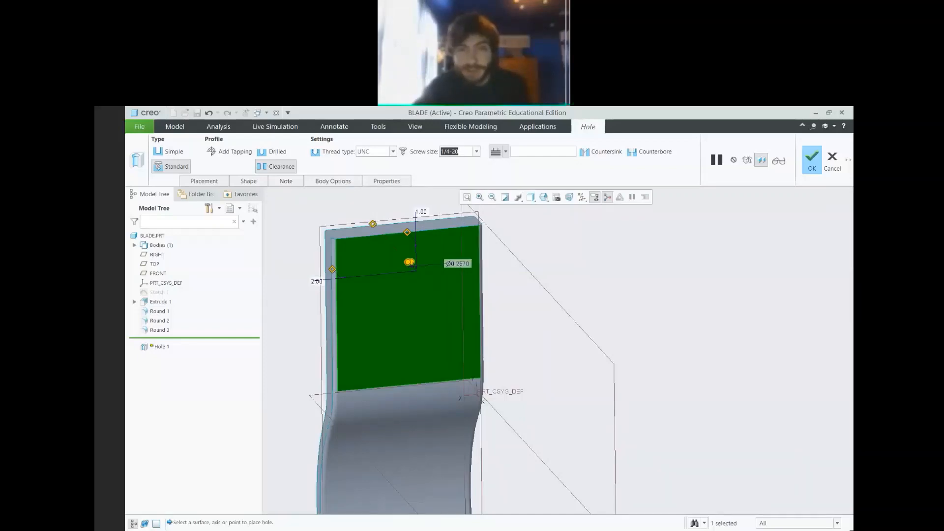
key("alt+Tab")
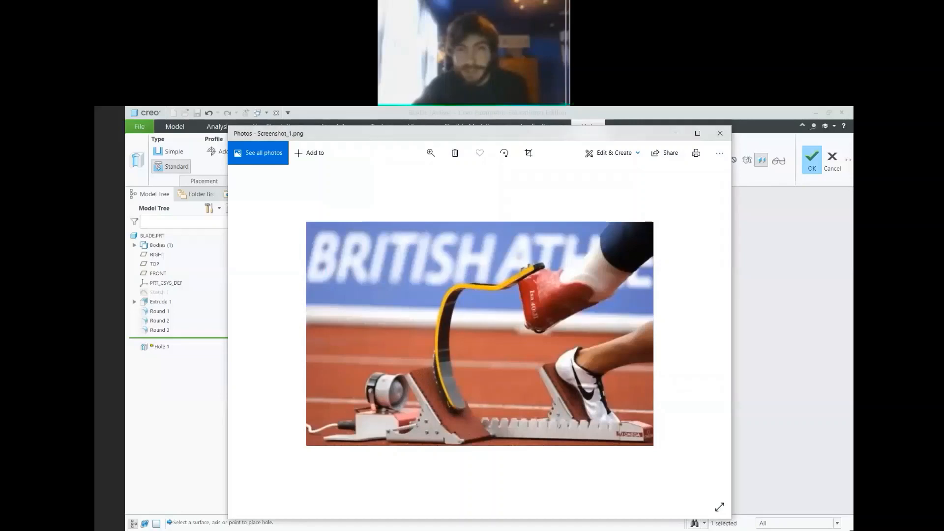
key("alt+Tab")
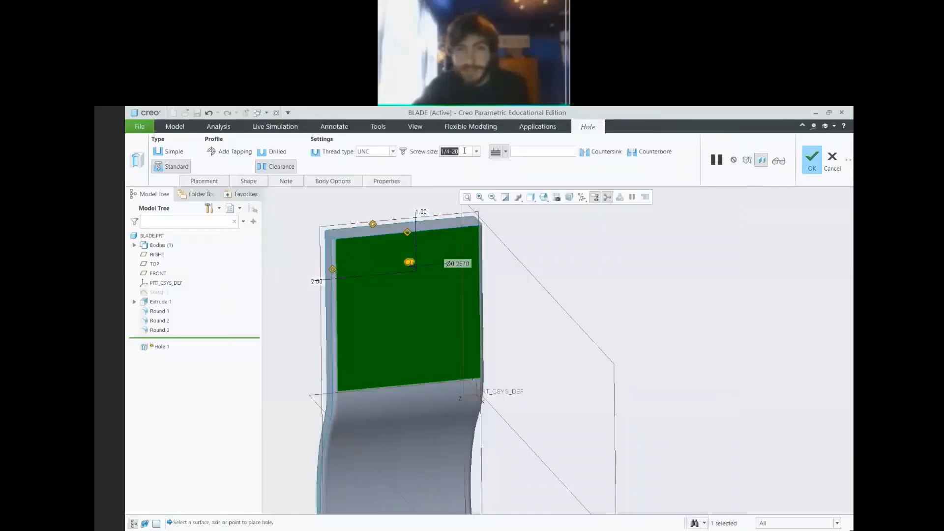
left_click(465, 152)
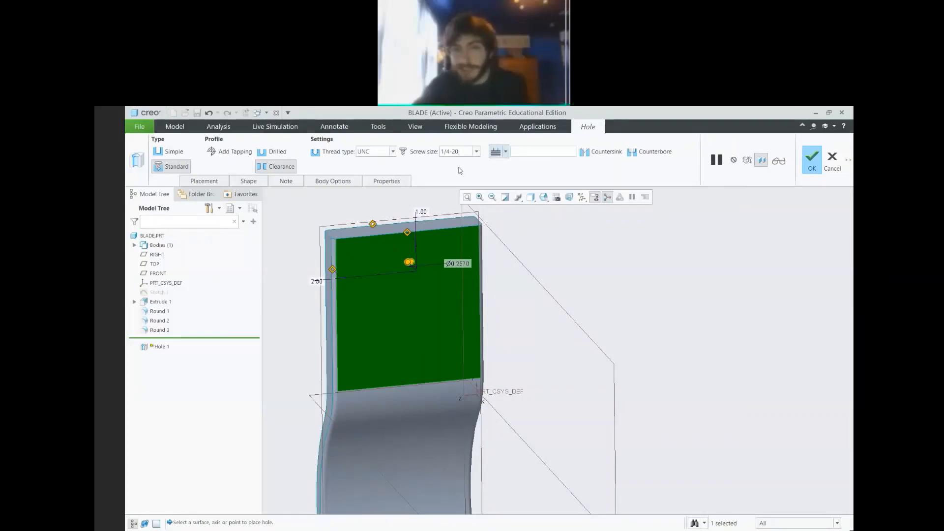
Set the hole to drill up to the opposite flat face of the blade's upper end and complete it
left_click(506, 153)
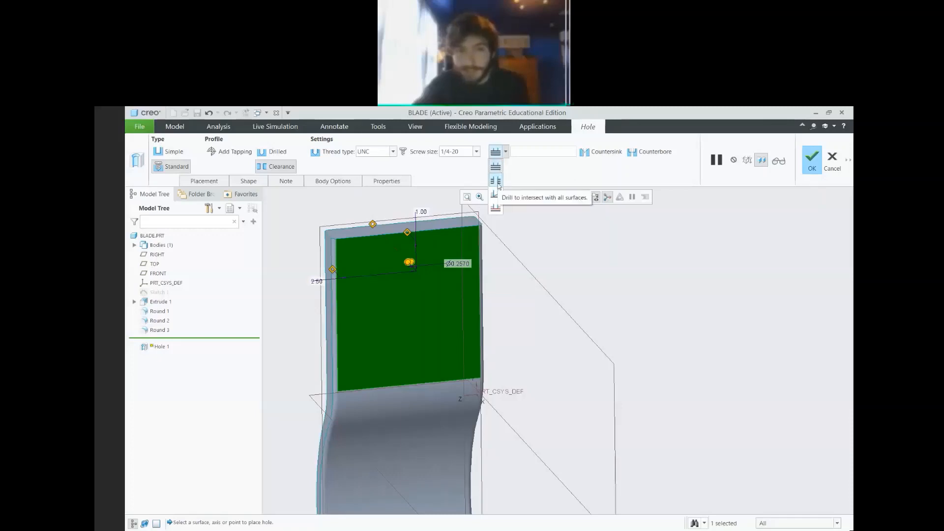
left_click(496, 180)
left_click(506, 152)
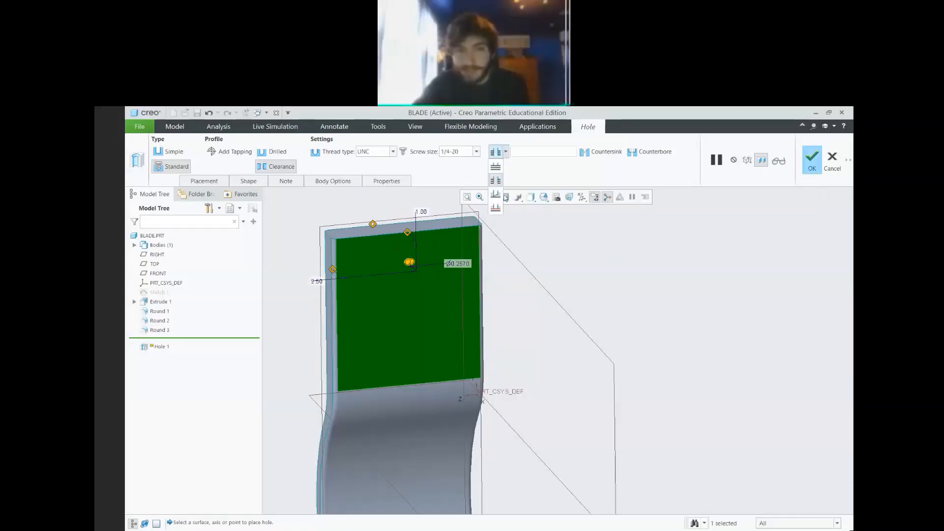
left_click(496, 209)
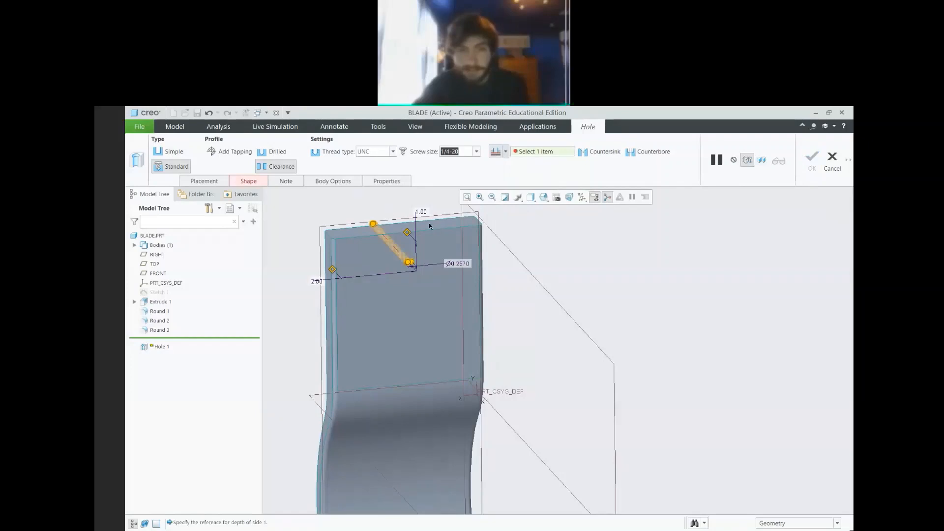
middle_click_drag(429, 226, 470, 285)
left_click(465, 329)
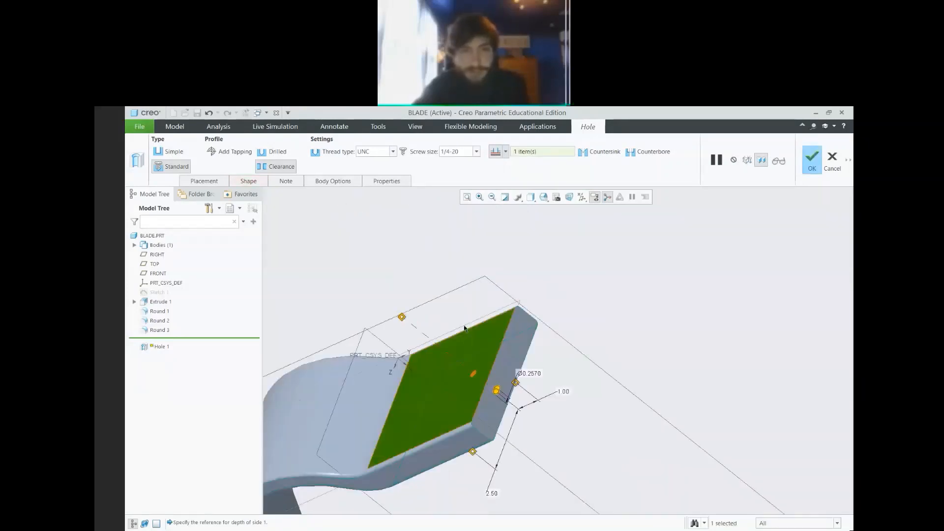
middle_click_drag(567, 345, 512, 246)
middle_click(350, 263)
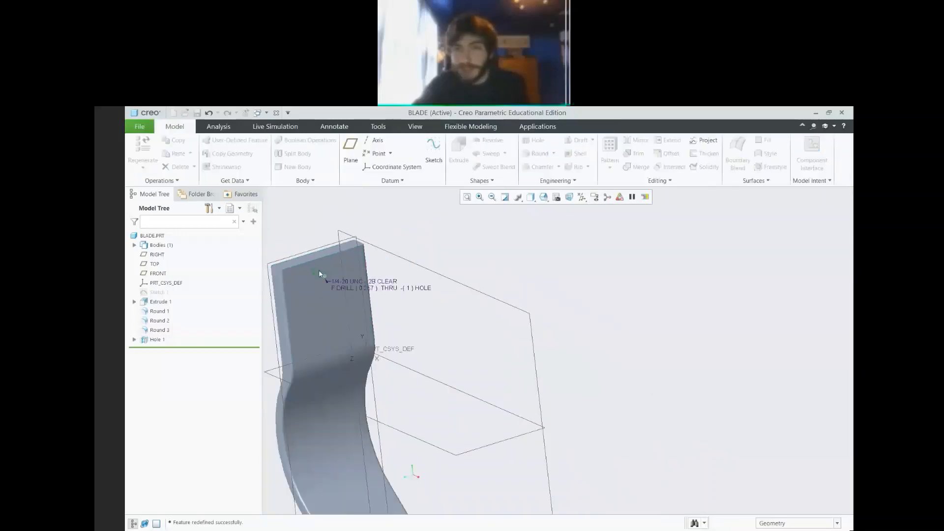
Redefine the hole and try adding a counterbore, inspecting its preview on the upper flat face
scroll(318, 274, "up", 3)
right_click(156, 339)
left_click(170, 301)
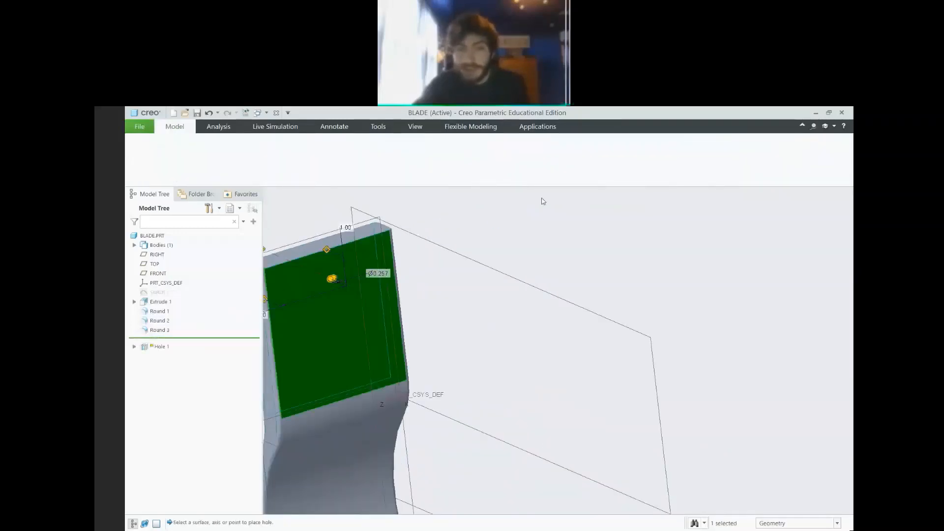
left_click(599, 153)
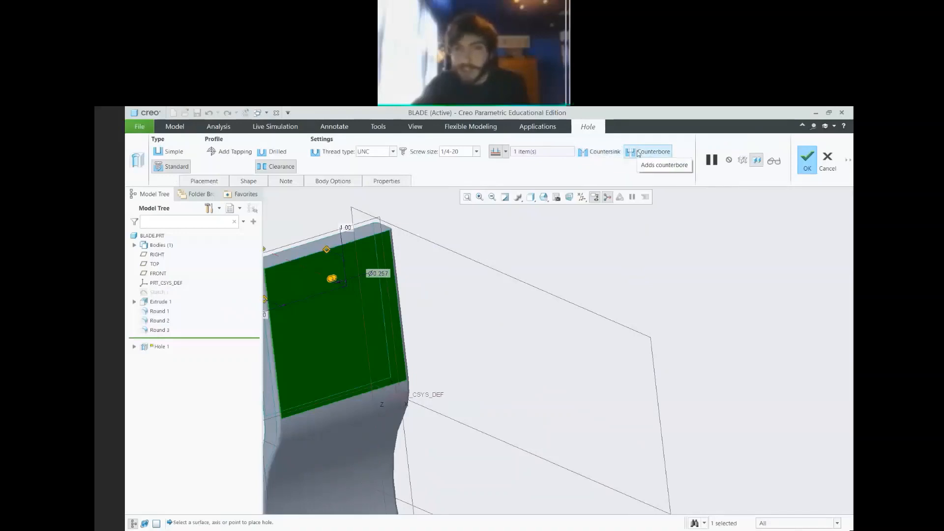
left_click(646, 153)
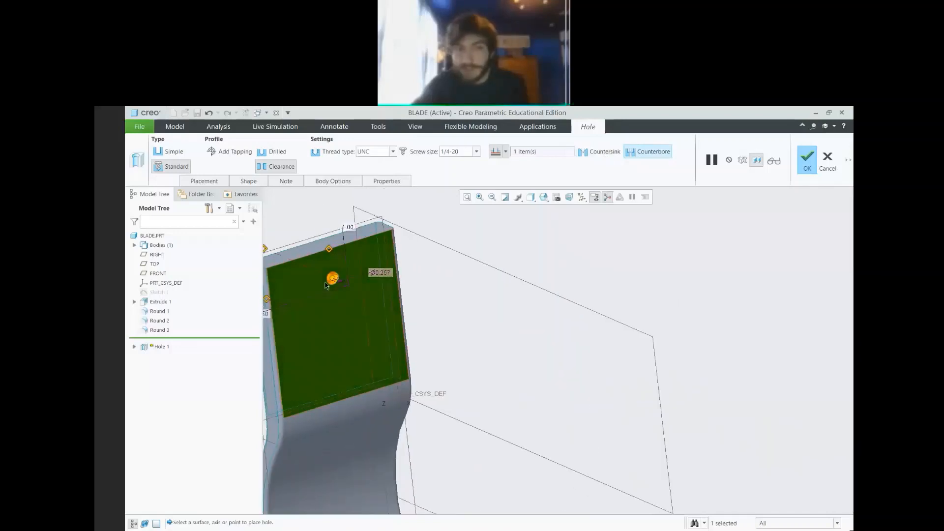
scroll(350, 279, "up", 3)
scroll(350, 279, "up", 2)
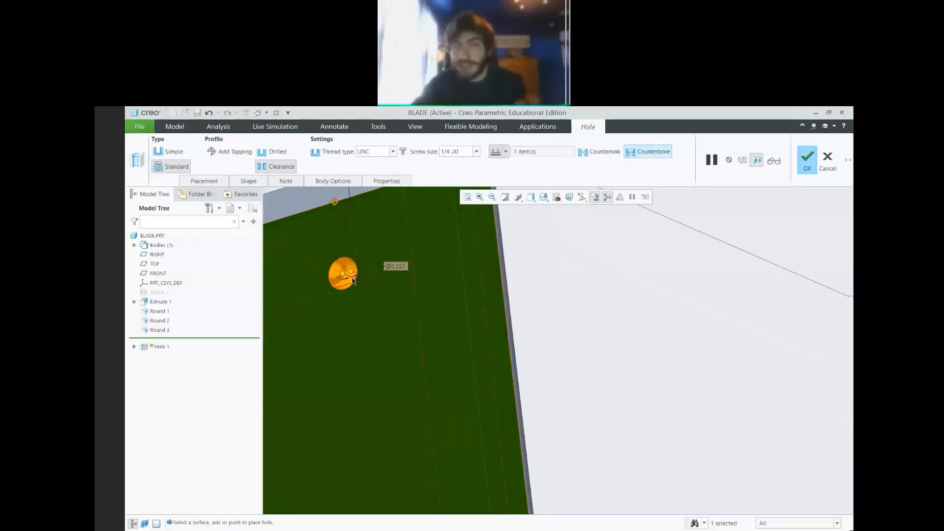
scroll(353, 281, "down", 4)
scroll(328, 303, "up", 2)
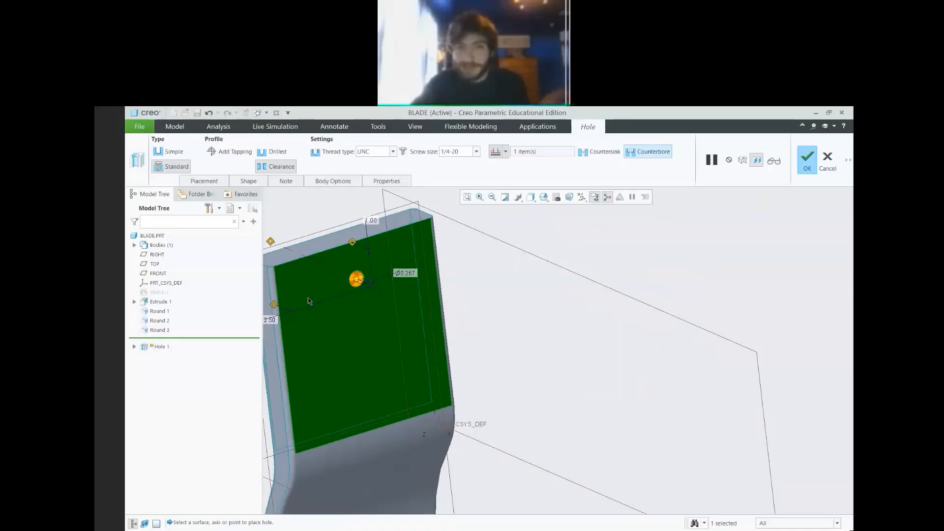
scroll(339, 288, "down", 1)
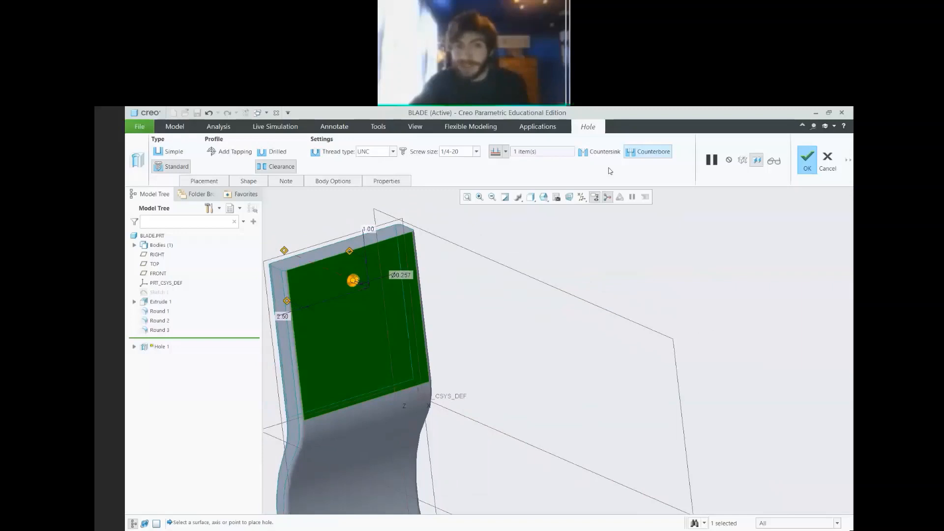
Remove the counterbore from the hole and inspect the plain hole's preview on the blade
left_click(641, 154)
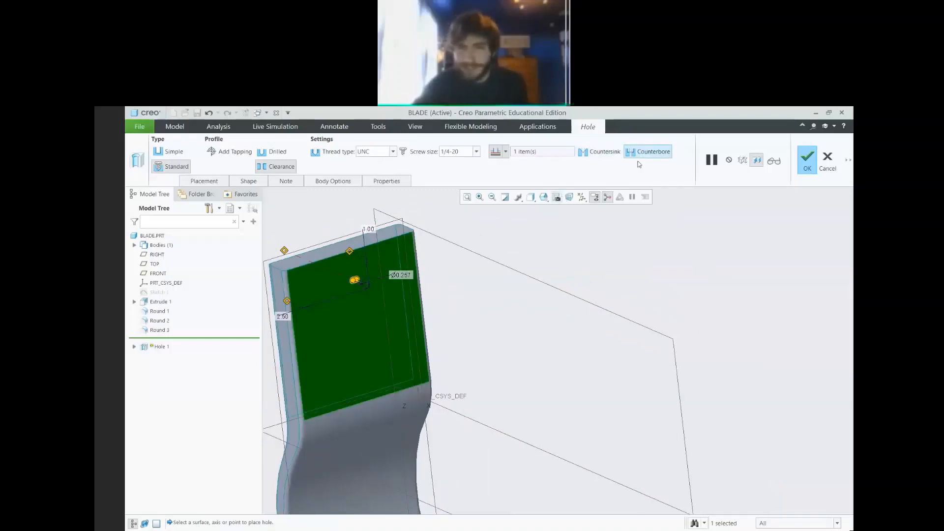
scroll(339, 276, "down", 2)
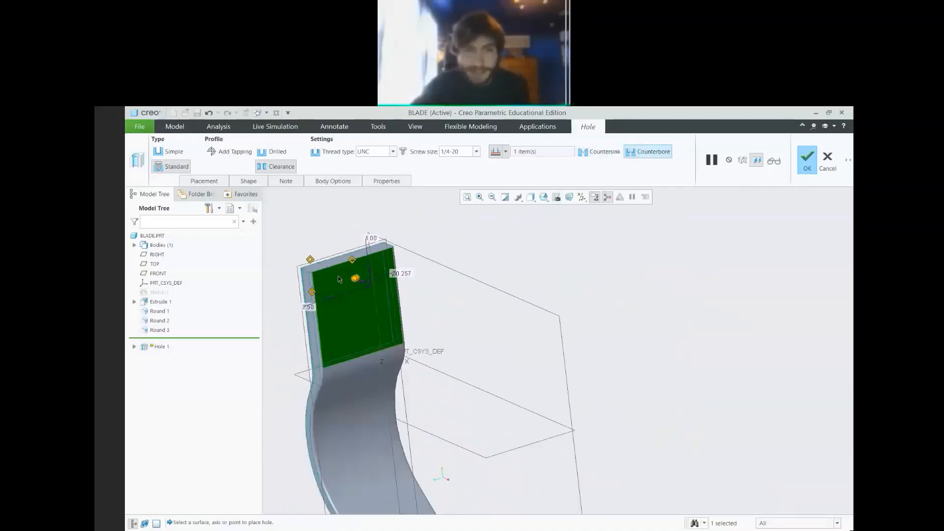
scroll(338, 276, "up", 3)
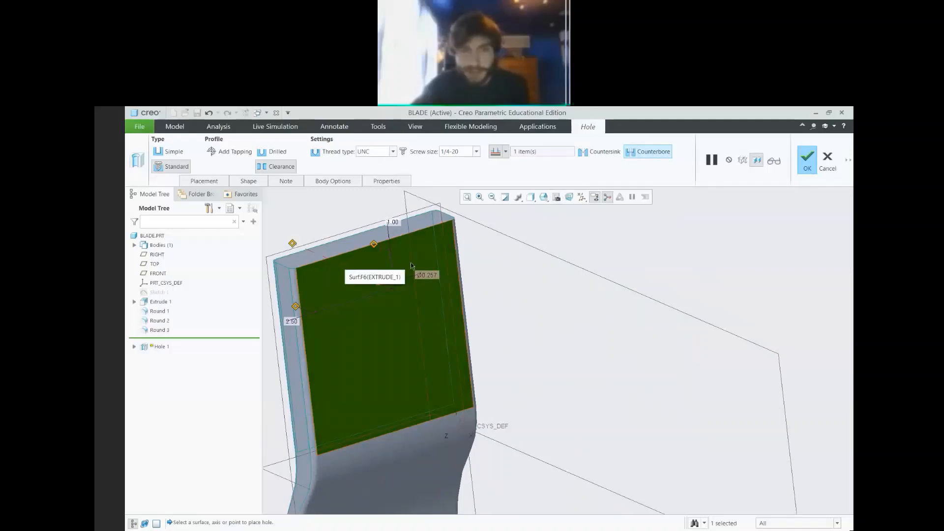
scroll(339, 267, "down", 2)
scroll(334, 268, "up", 2)
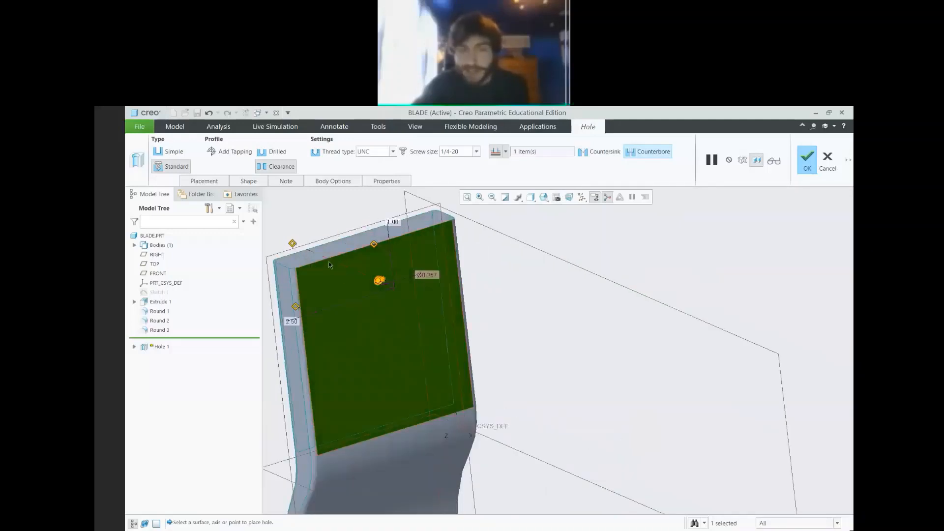
Complete the redefined clearance hole without a counterbore and inspect it on the blade's upper flat face
left_click(807, 159)
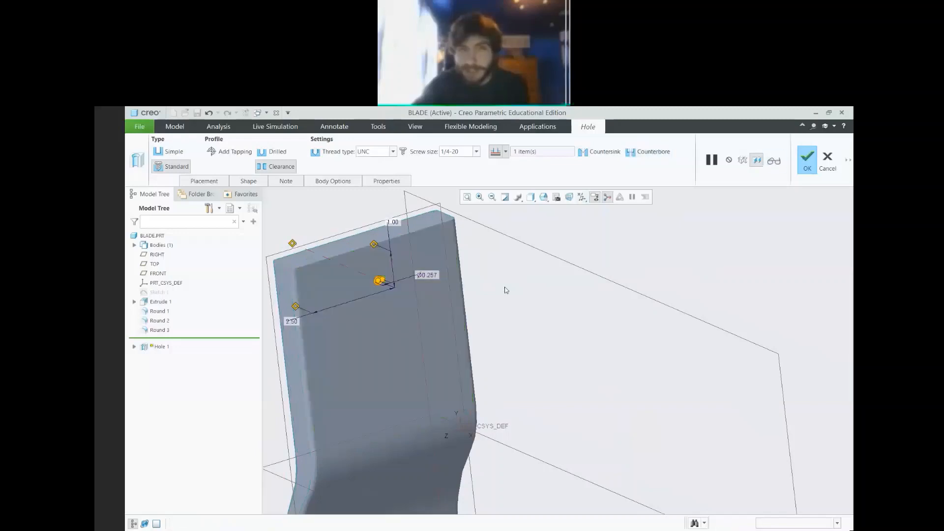
middle_click_drag(489, 267, 445, 305)
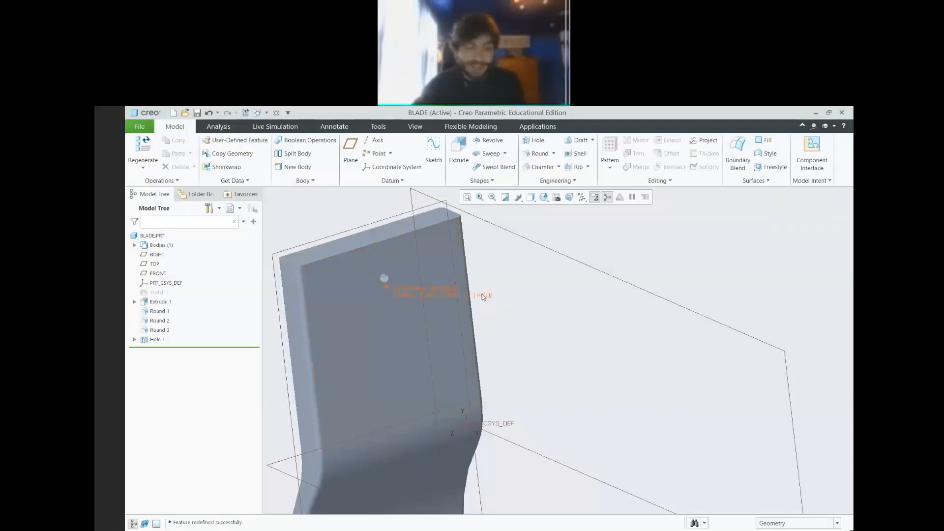
scroll(515, 291, "down", 2)
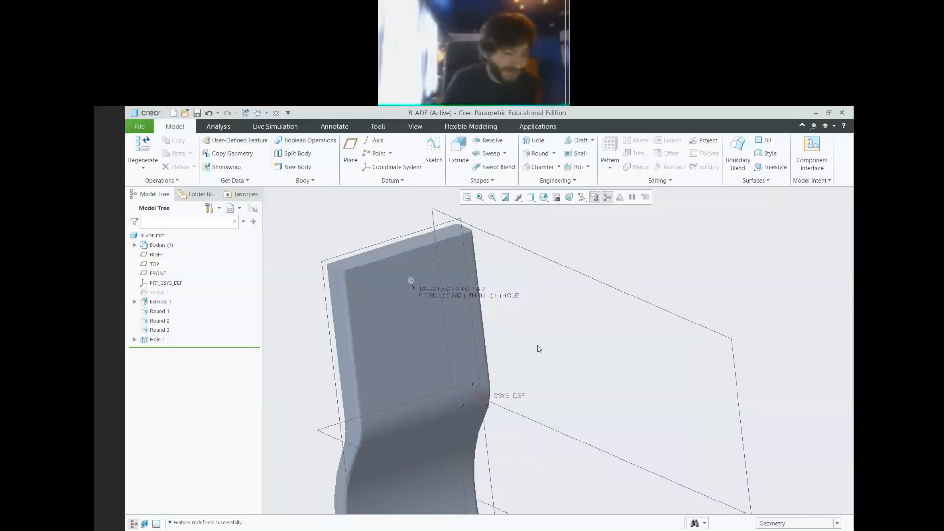
scroll(416, 280, "up", 1)
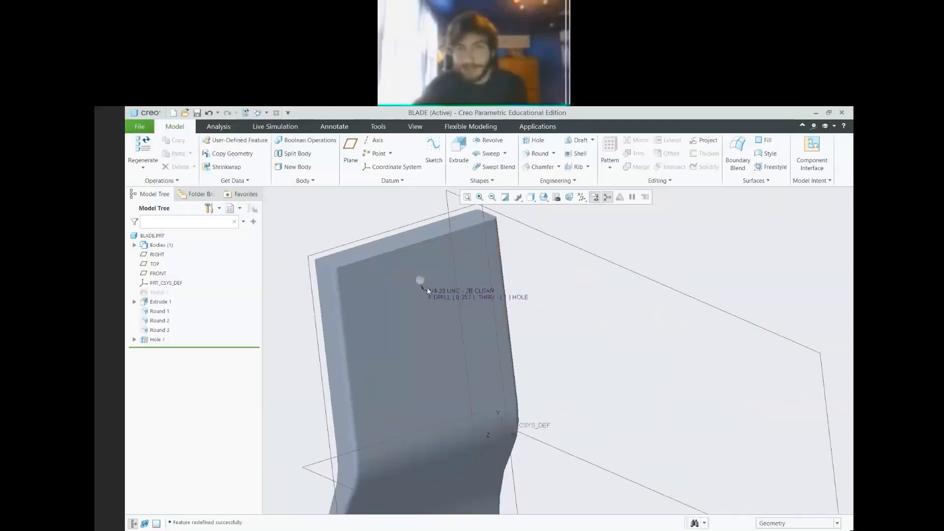
scroll(423, 292, "down", 1)
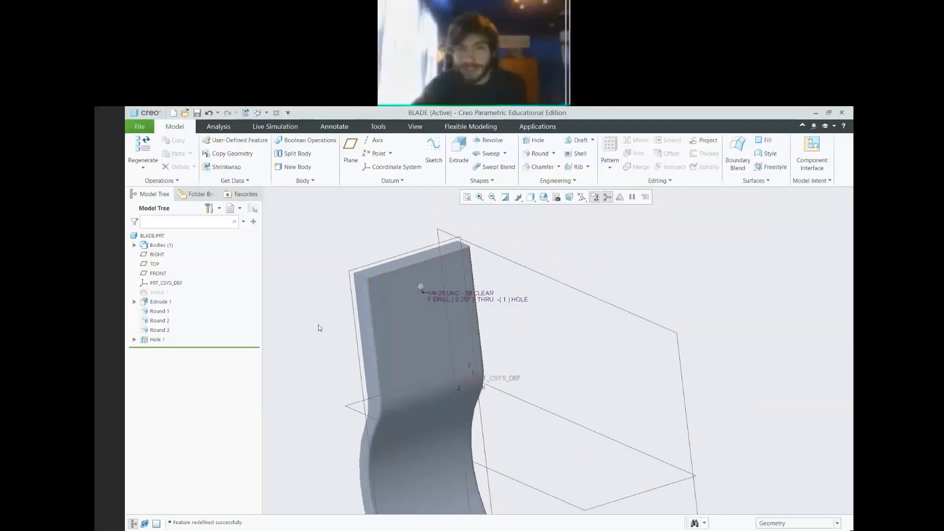
scroll(338, 317, "up", 1)
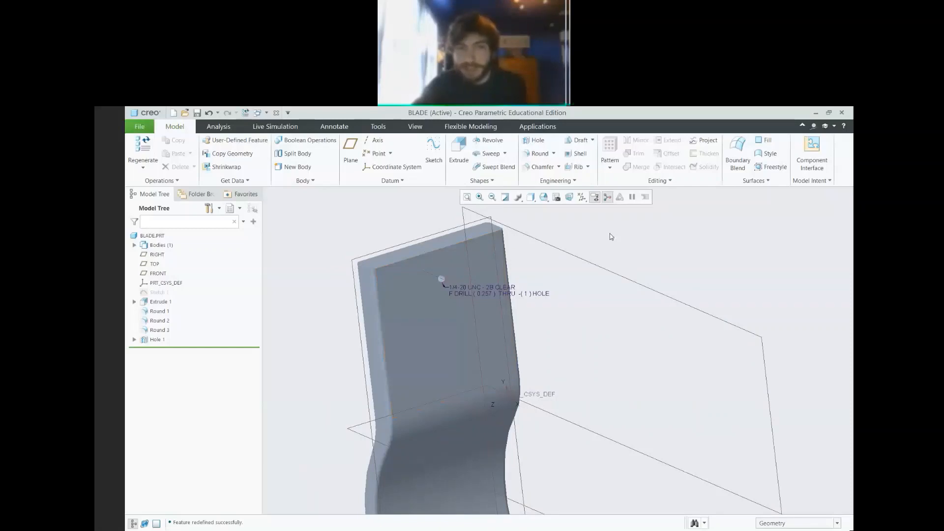
Start a Direction geometry pattern of the hole along the upper flat face's long side edge, reversed to run down the blade
left_click(159, 341)
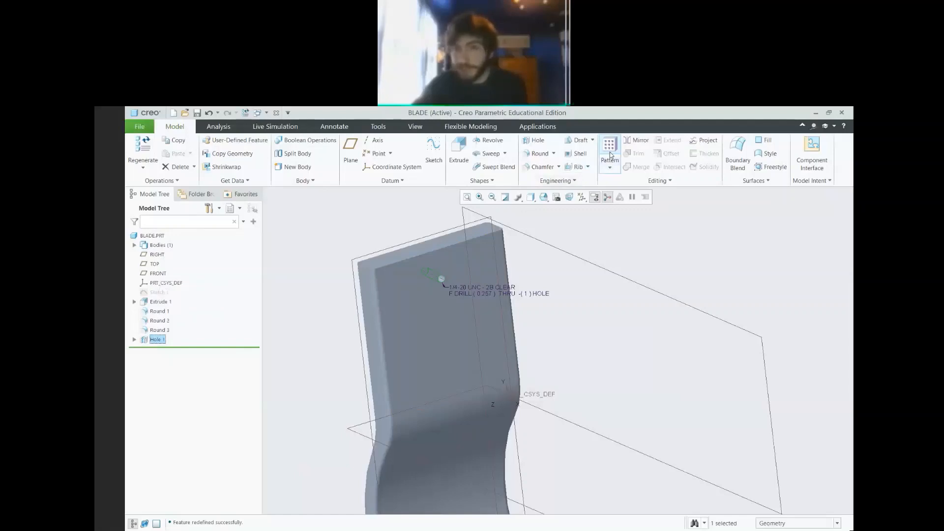
left_click(326, 261)
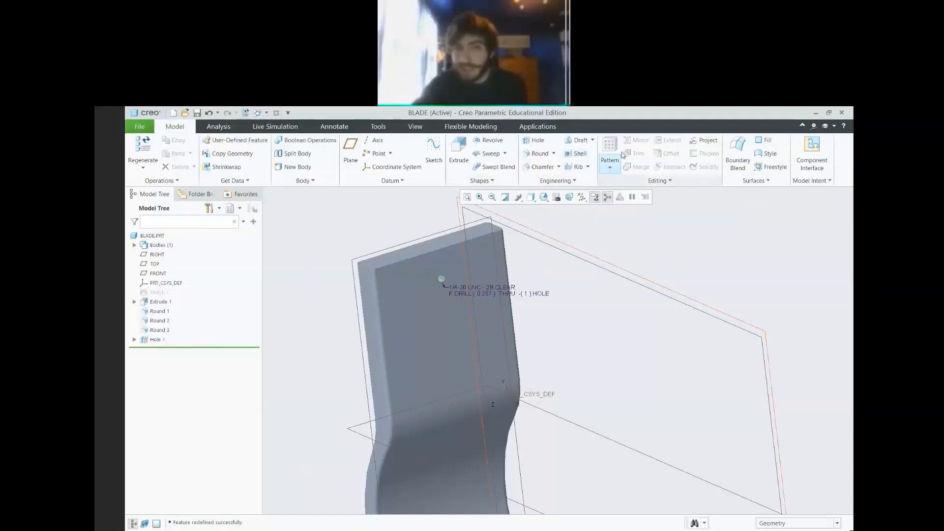
left_click(171, 341)
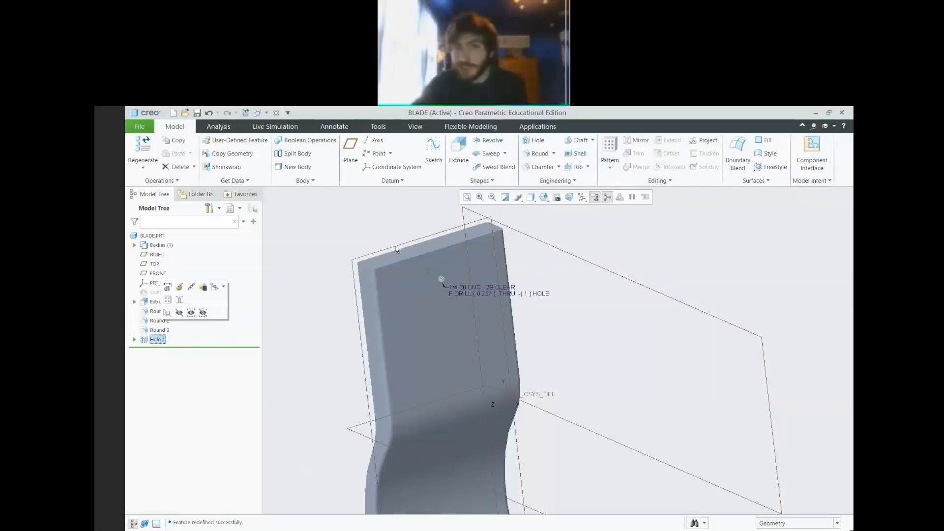
left_click(611, 167)
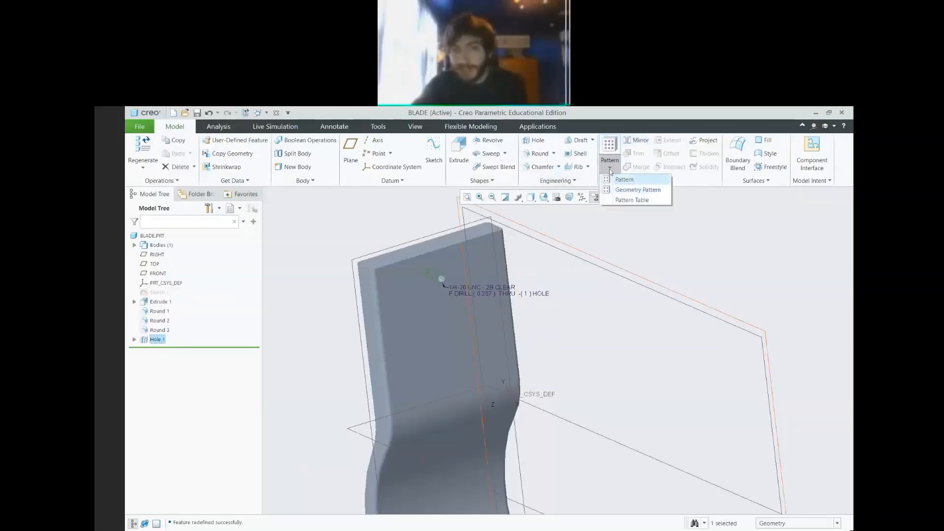
left_click(629, 190)
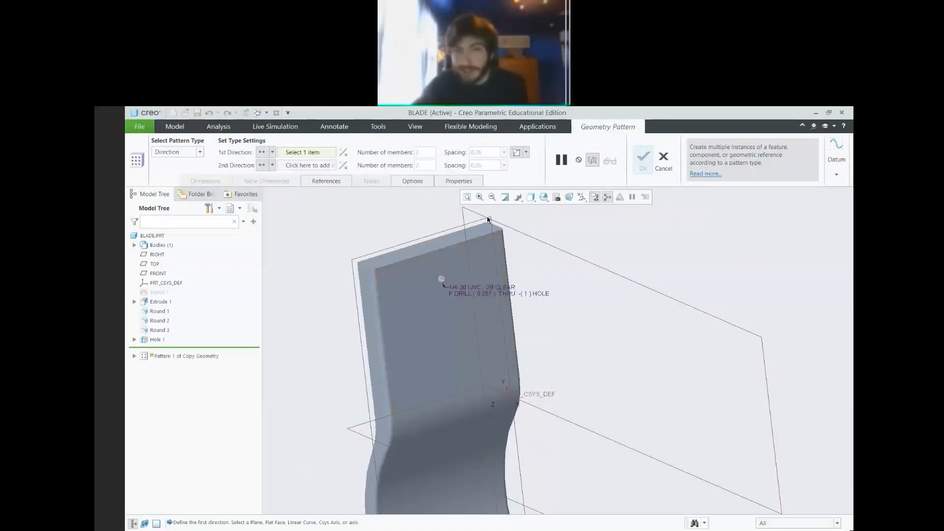
left_click(380, 311)
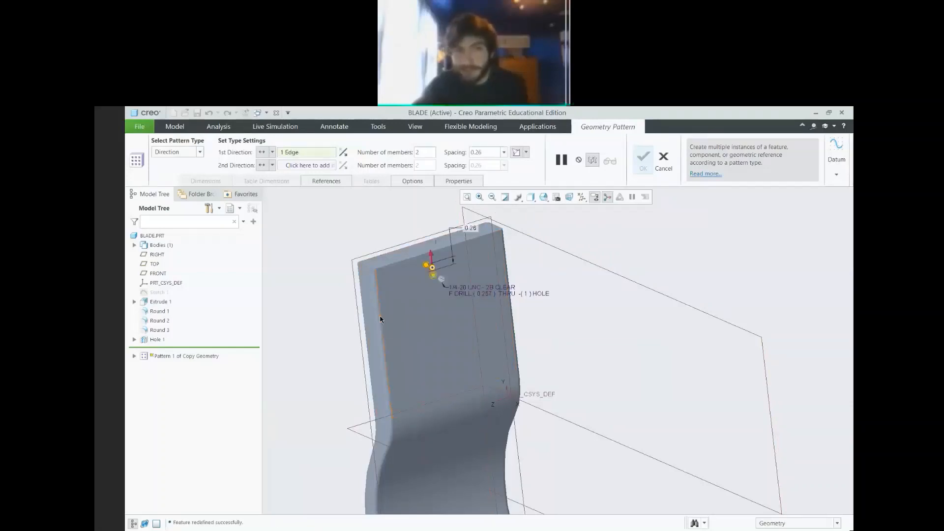
left_click(344, 153)
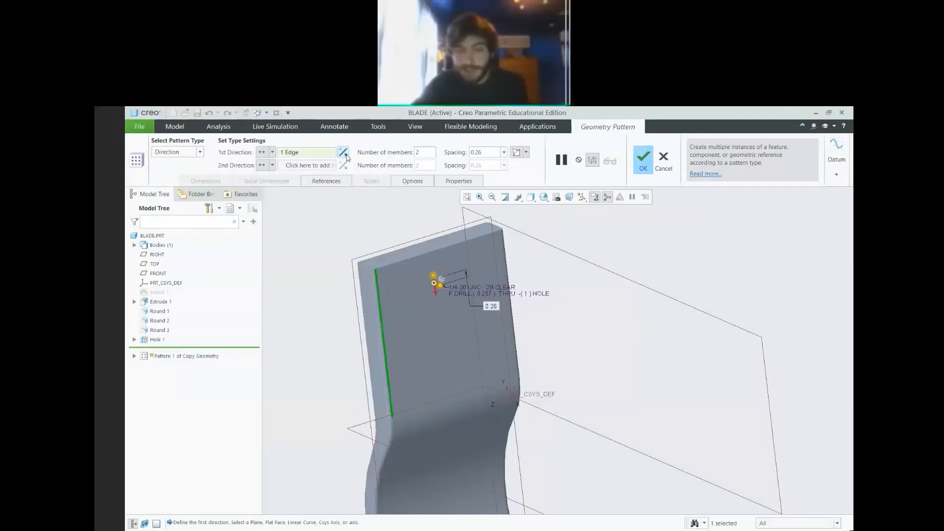
Set the first pattern direction to 3 members with 1.50 in spacing
left_click(487, 151)
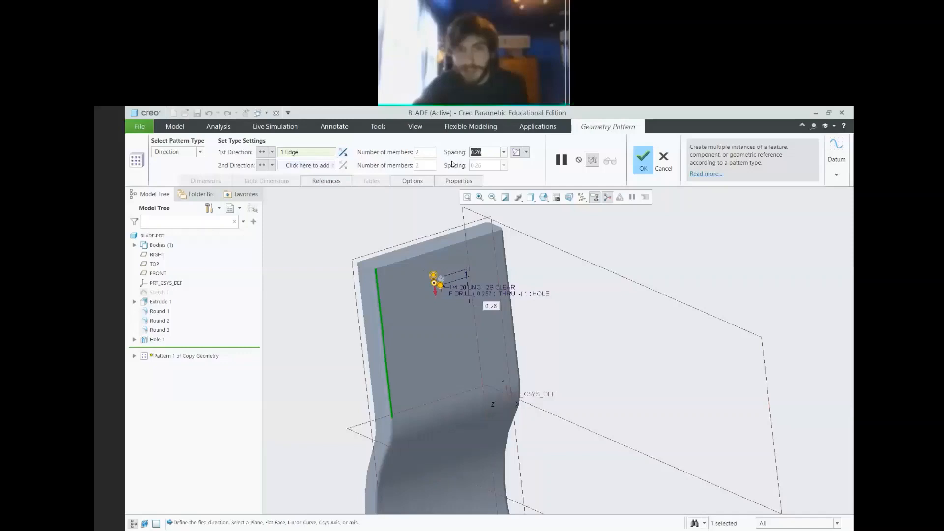
double_click(416, 153)
type("3")
left_click(492, 155)
type("2")
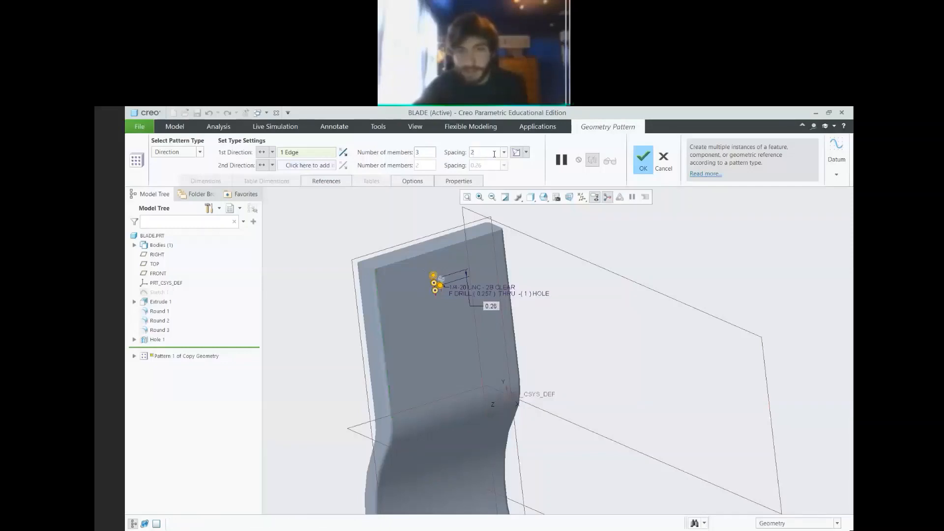
left_click(418, 154)
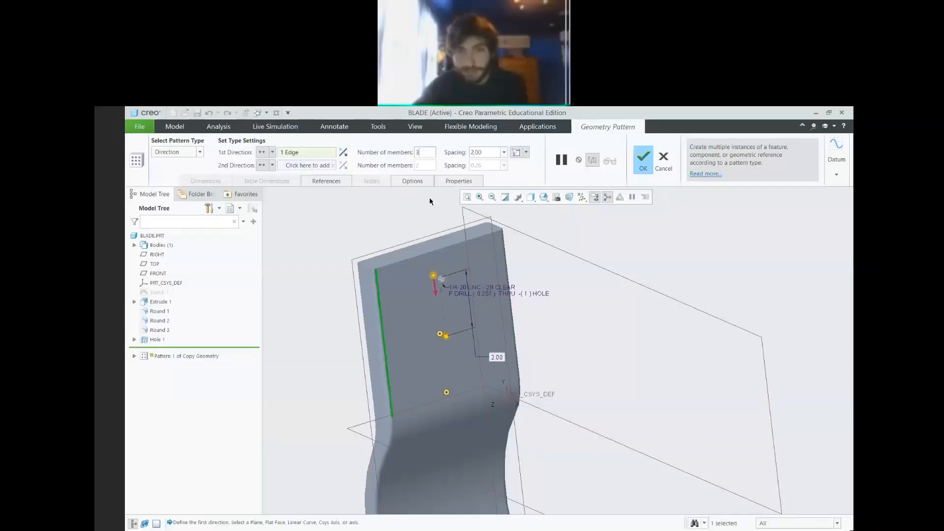
double_click(476, 153)
type("1.5")
left_click(430, 152)
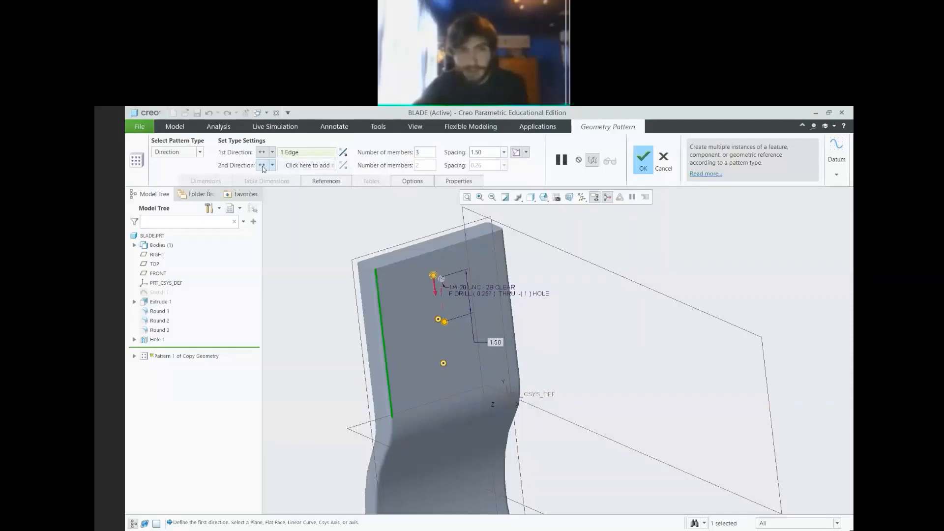
Try adding a second pattern direction along the blade's top edge with 1.00 in spacing, then remove it
left_click(381, 267)
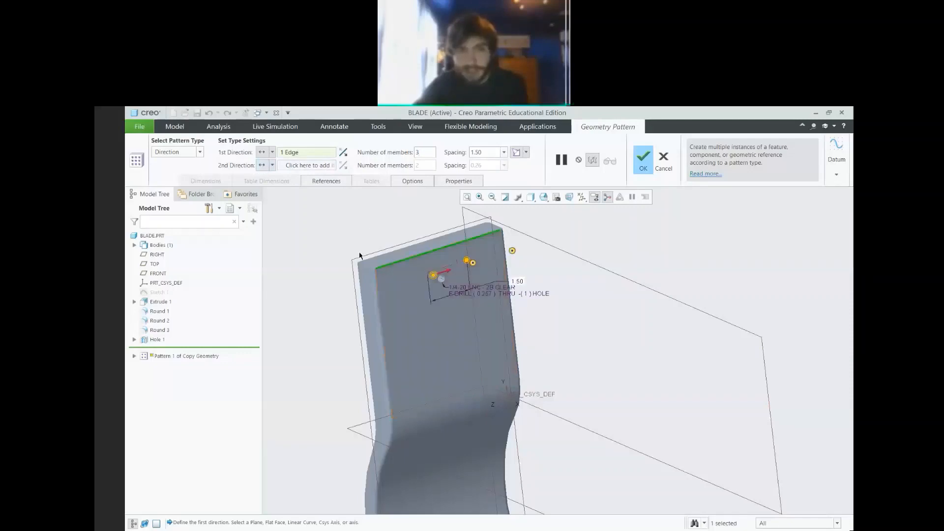
left_click(299, 167)
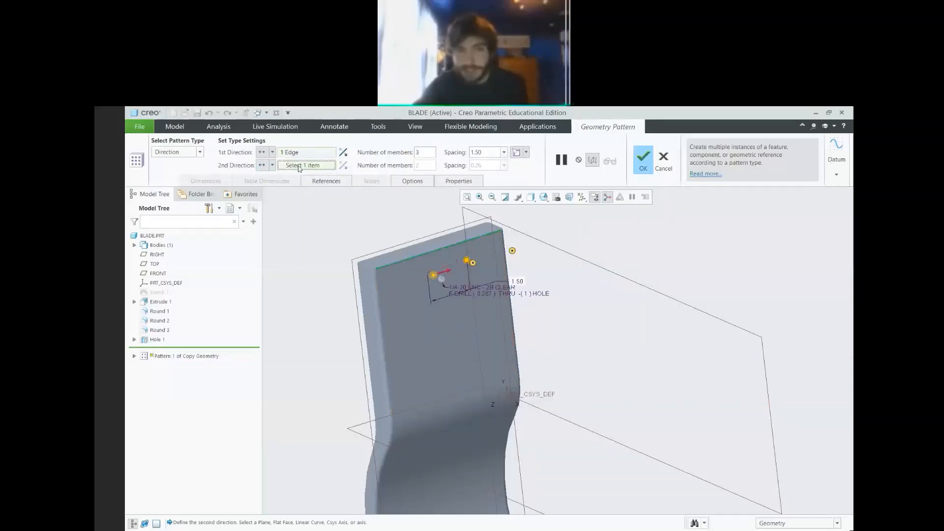
left_click(297, 156)
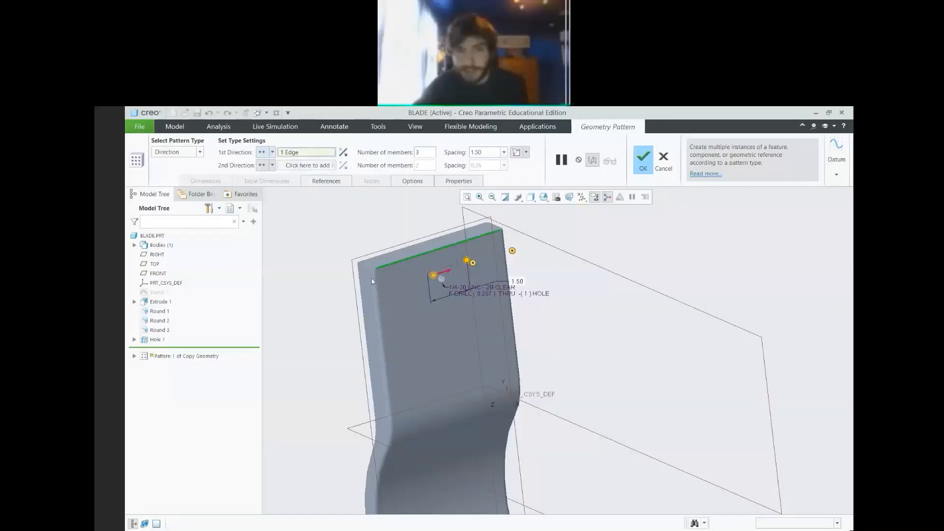
left_click(380, 310)
left_click(306, 168)
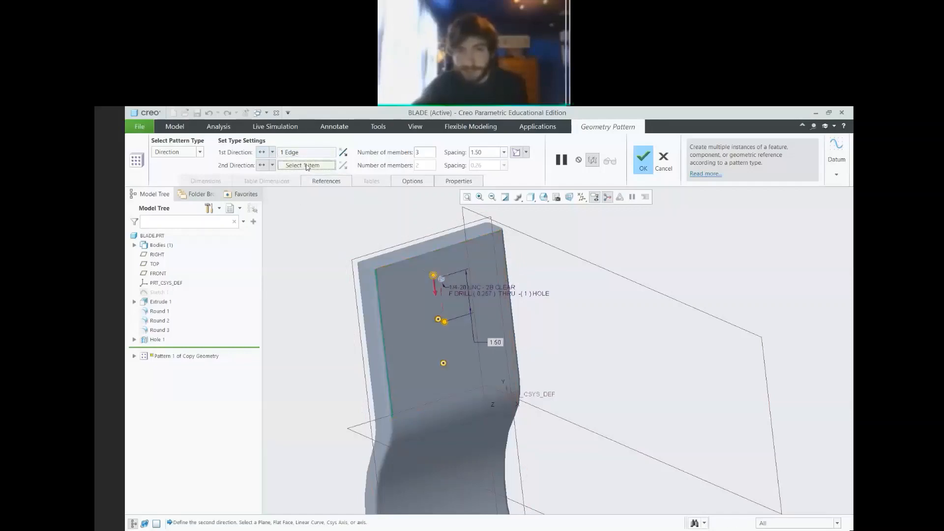
left_click(434, 252)
left_click(464, 166)
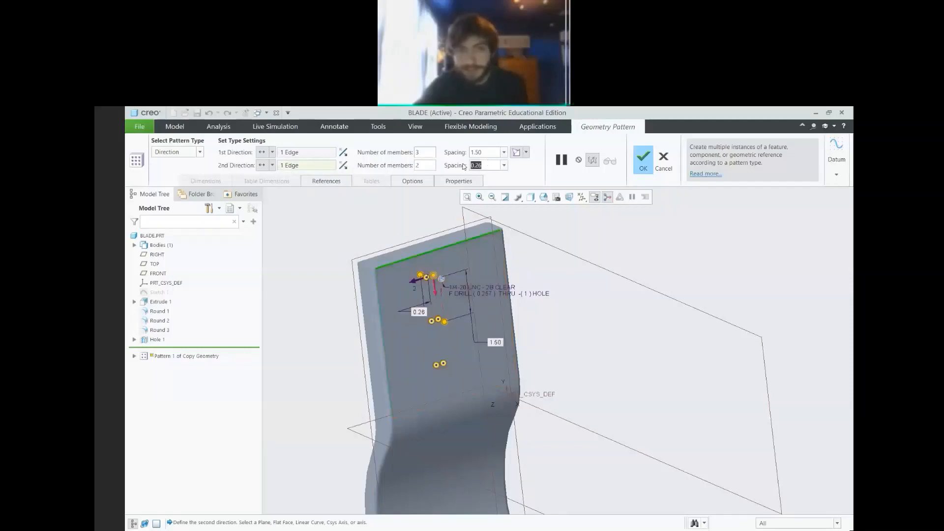
type("1")
key("Return")
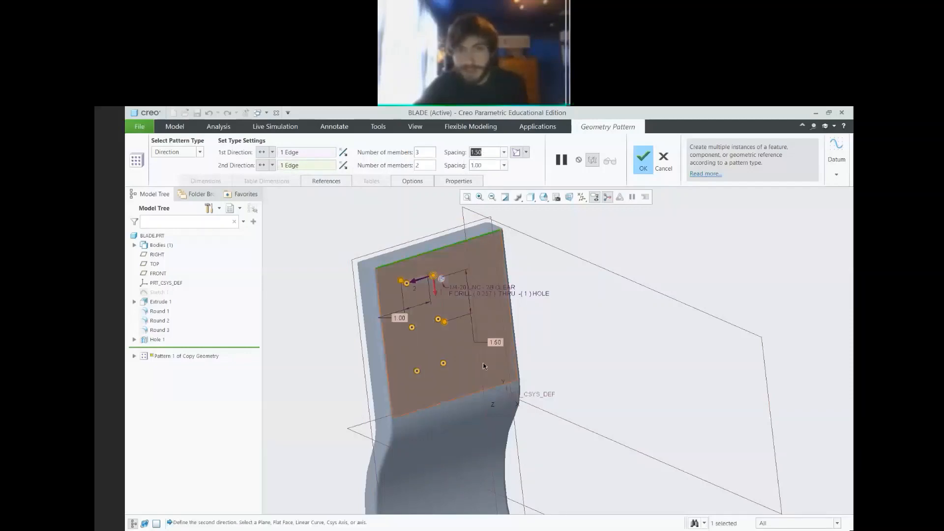
right_click(303, 166)
left_click(323, 170)
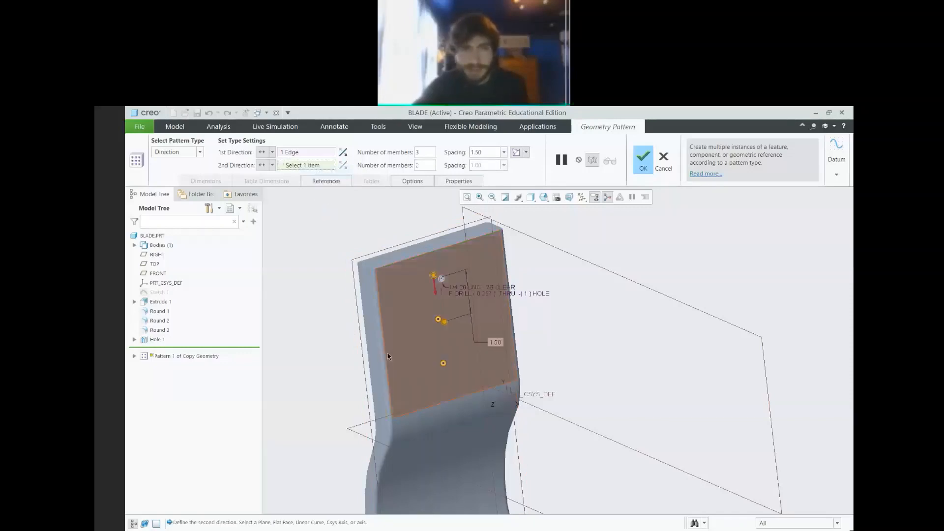
Review the available pattern types, keep Direction, and complete the single-direction hole pattern
left_click(527, 153)
left_click(527, 153)
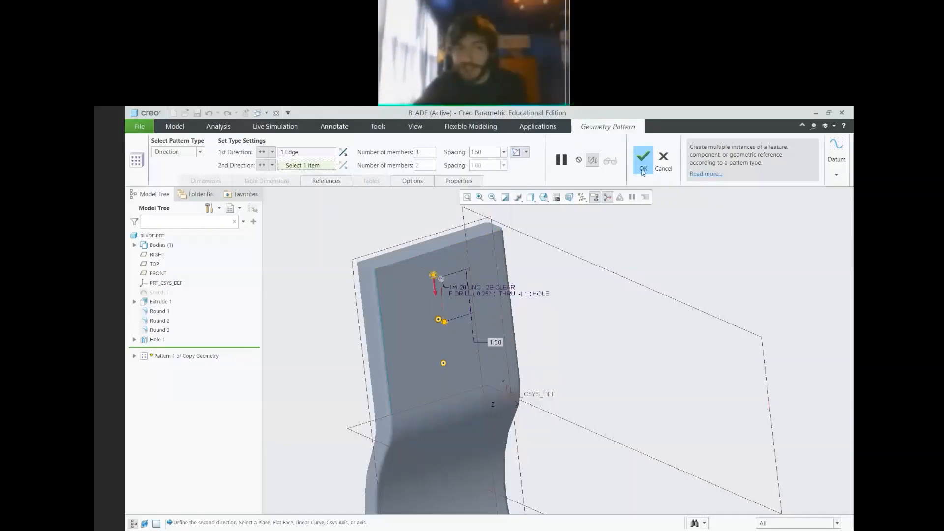
left_click(199, 152)
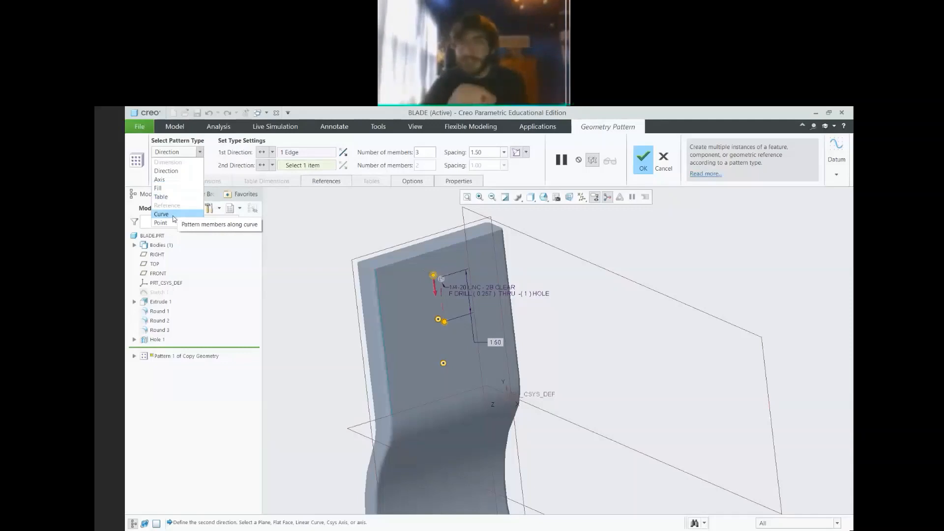
left_click(200, 156)
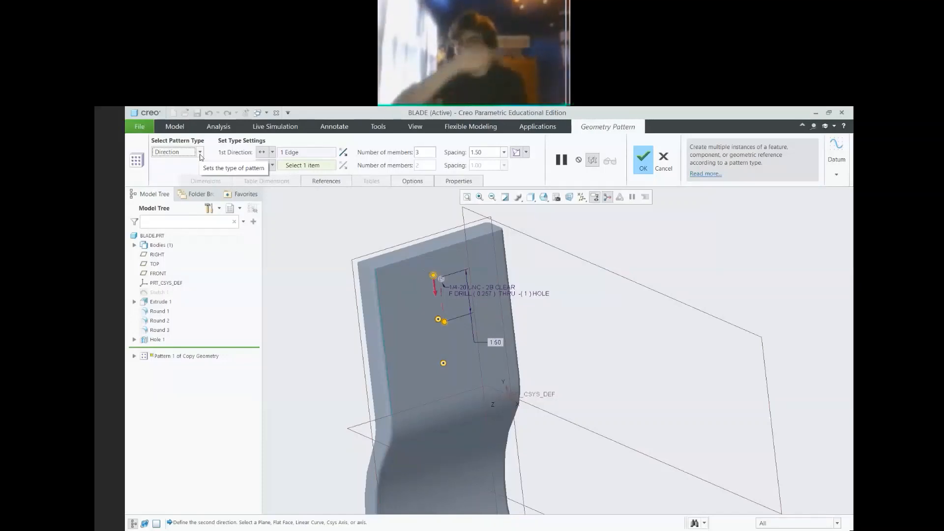
left_click(200, 152)
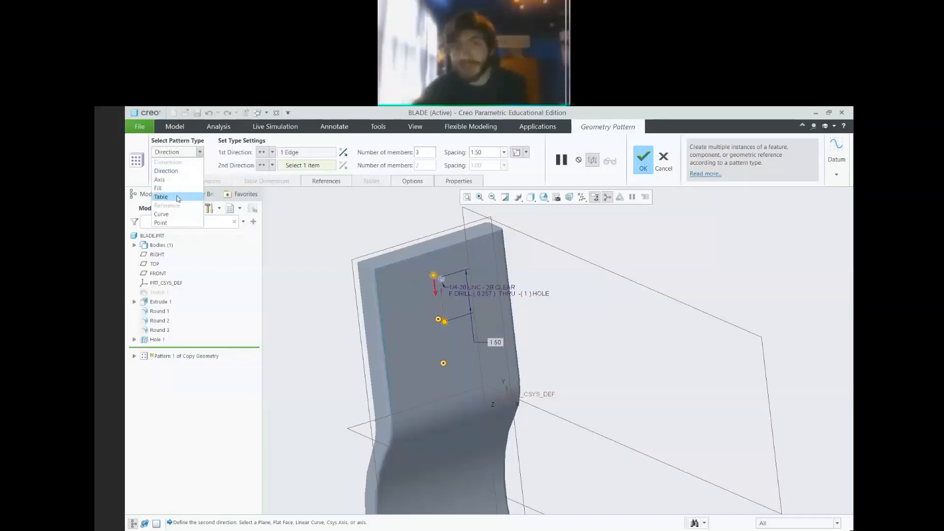
left_click(175, 170)
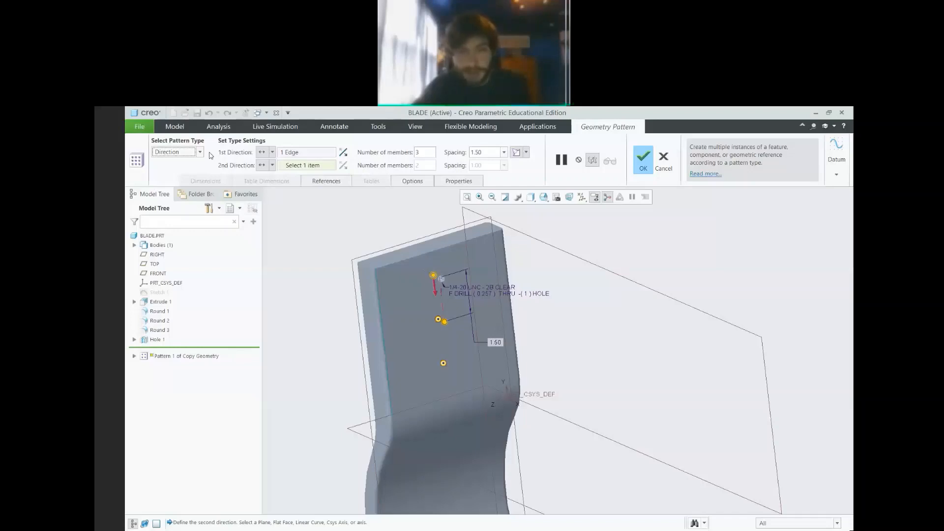
left_click(645, 163)
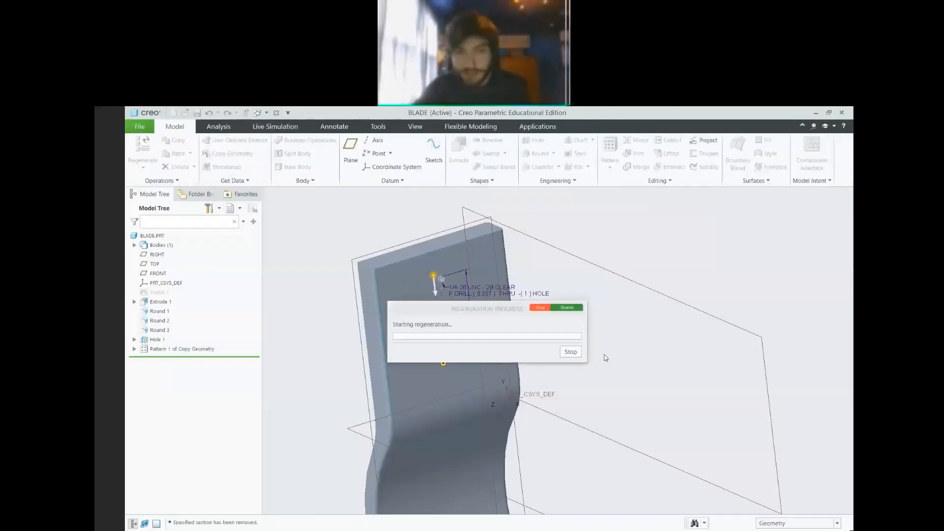
Examine the finished blade and its patterned mounting holes from several angles
middle_click_drag(595, 338, 485, 382)
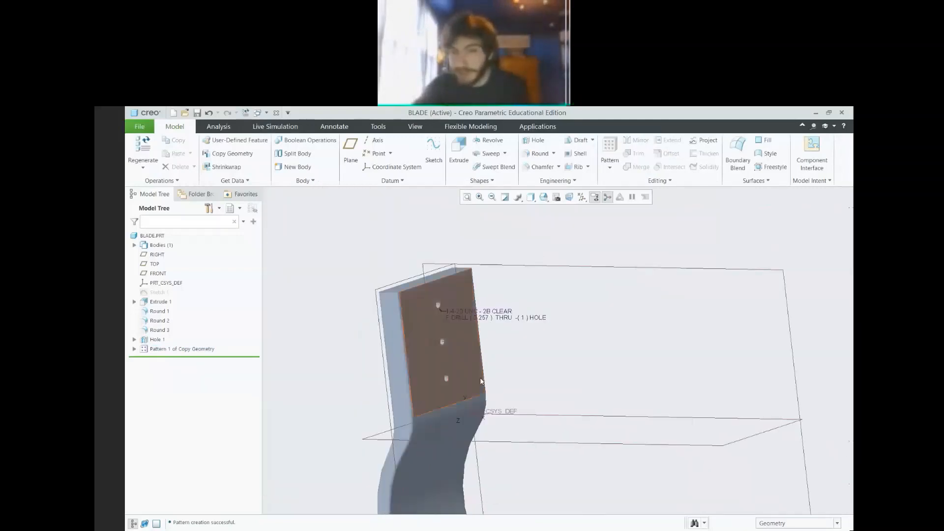
scroll(481, 382, "up", 2)
scroll(527, 440, "up", 6)
scroll(537, 467, "down", 3)
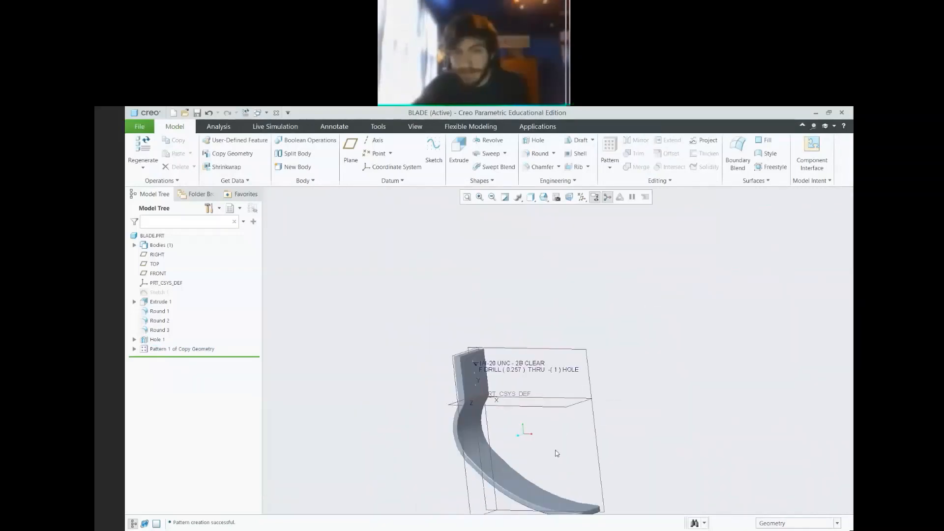
mouse_move(557, 453)
middle_mouse_down()
mouse_move(570, 432)
mouse_move(592, 453)
mouse_move(560, 447)
mouse_move(542, 453)
mouse_move(546, 466)
mouse_move(560, 479)
mouse_move(566, 396)
mouse_move(546, 392)
mouse_move(531, 428)
middle_mouse_up()
scroll(556, 470, "down", 3)
scroll(498, 421, "up", 2)
scroll(507, 426, "down", 2)
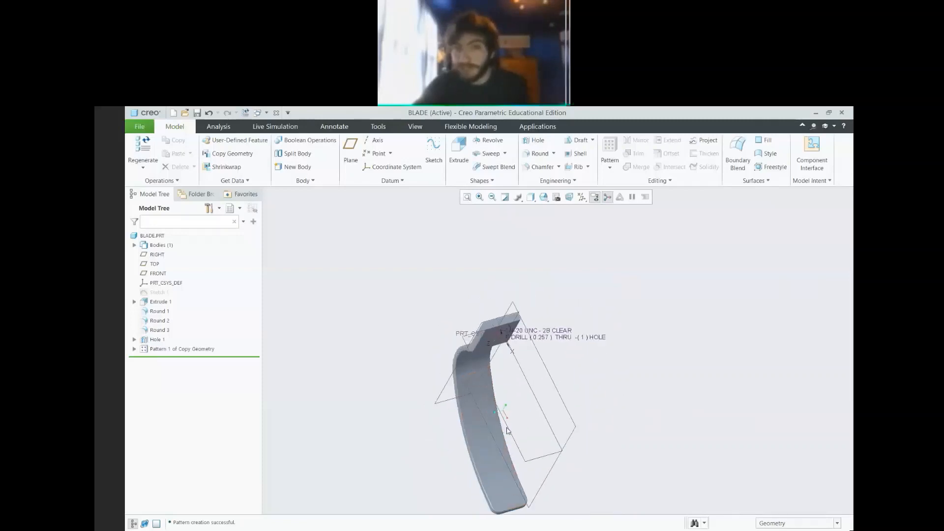
mouse_move(569, 364)
middle_mouse_down()
mouse_move(589, 358)
mouse_move(582, 367)
middle_mouse_up()
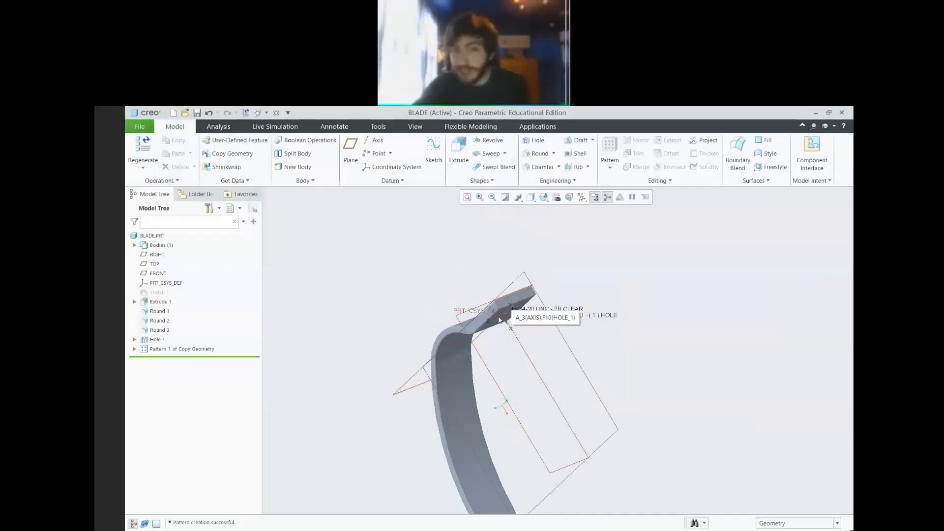
middle_click_drag(499, 320, 431, 384)
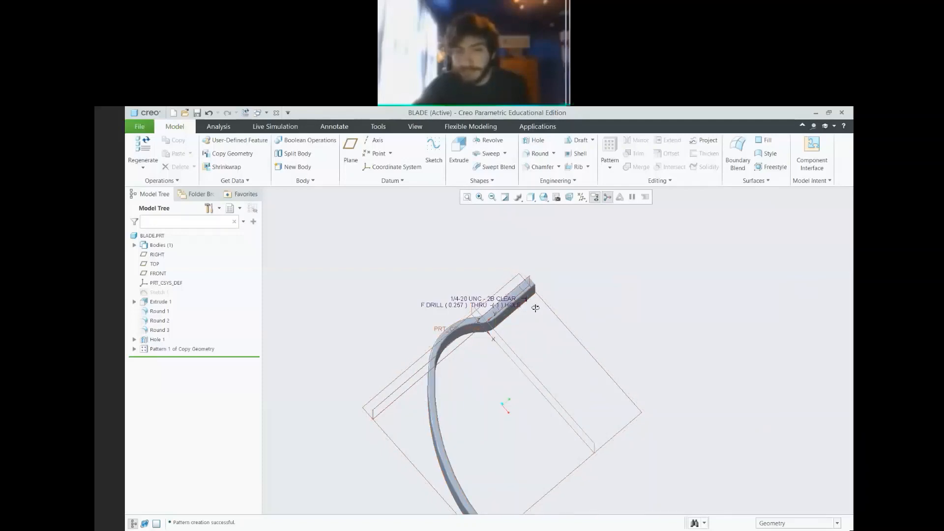
middle_click_drag(535, 308, 495, 348)
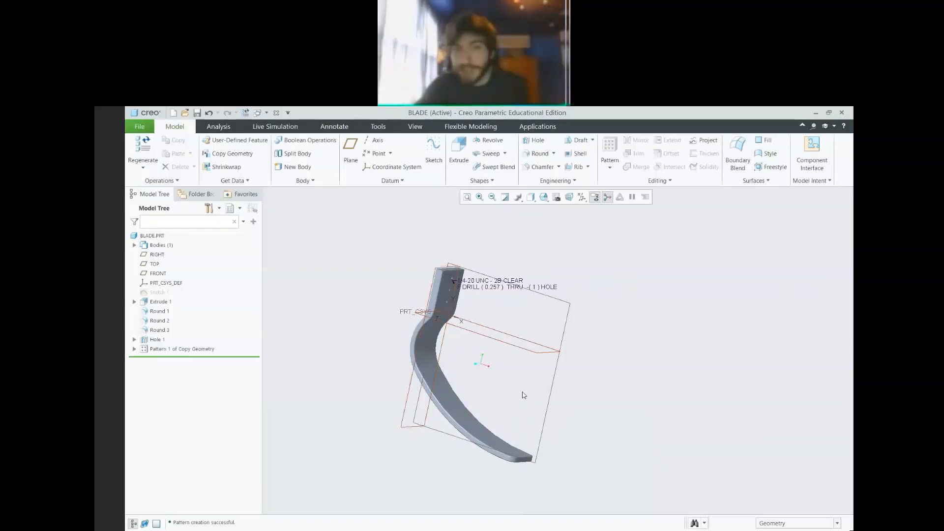
mouse_move(520, 392)
middle_mouse_down()
mouse_move(560, 377)
mouse_move(492, 372)
mouse_move(402, 383)
middle_mouse_up()
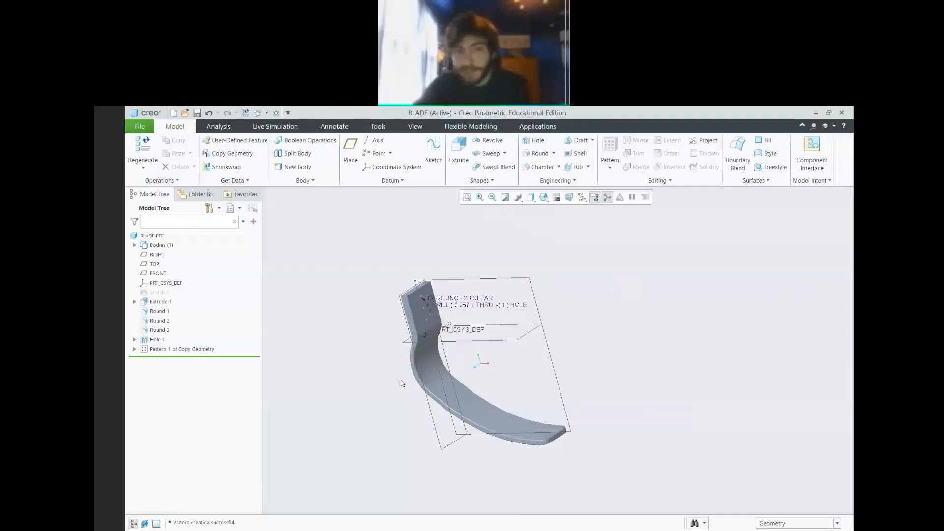
middle_click_drag(412, 378, 281, 340)
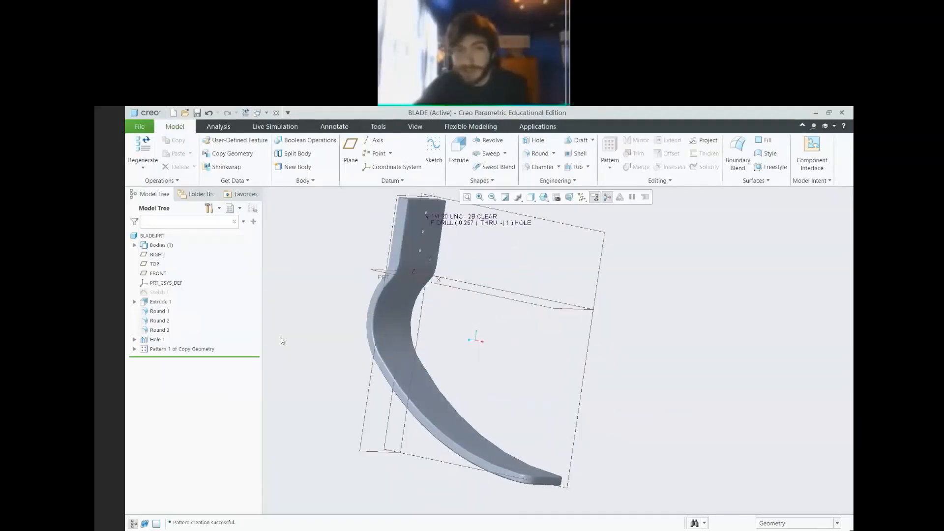
mouse_move(362, 381)
middle_mouse_down()
mouse_move(333, 369)
mouse_move(312, 375)
mouse_move(367, 382)
mouse_move(351, 392)
mouse_move(369, 381)
middle_mouse_up()
scroll(369, 379, "up", 3)
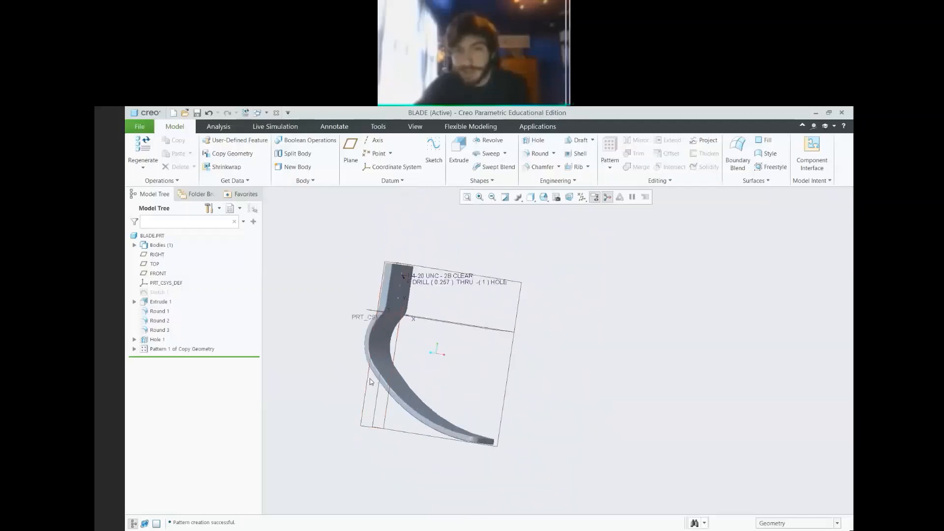
scroll(371, 379, "down", 5)
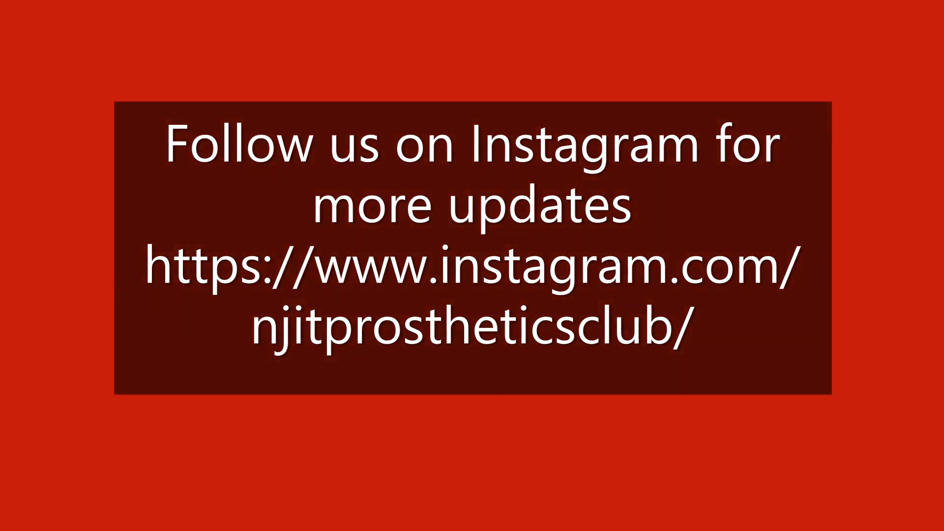